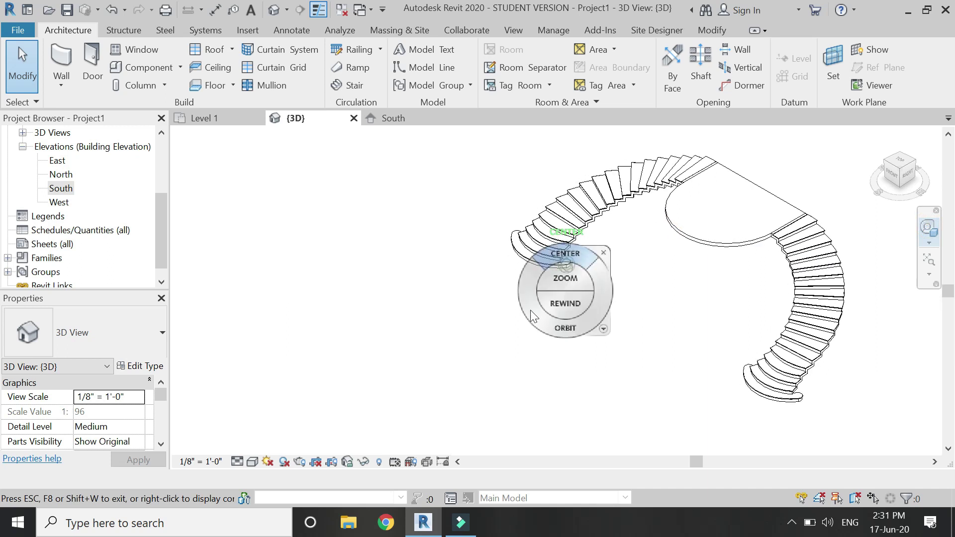
Orbit the 3D view round to the front of the two mirrored curved stairs
{"action": "left_click_drag", "start_coordinate": [530, 309], "coordinate": [583, 318]}
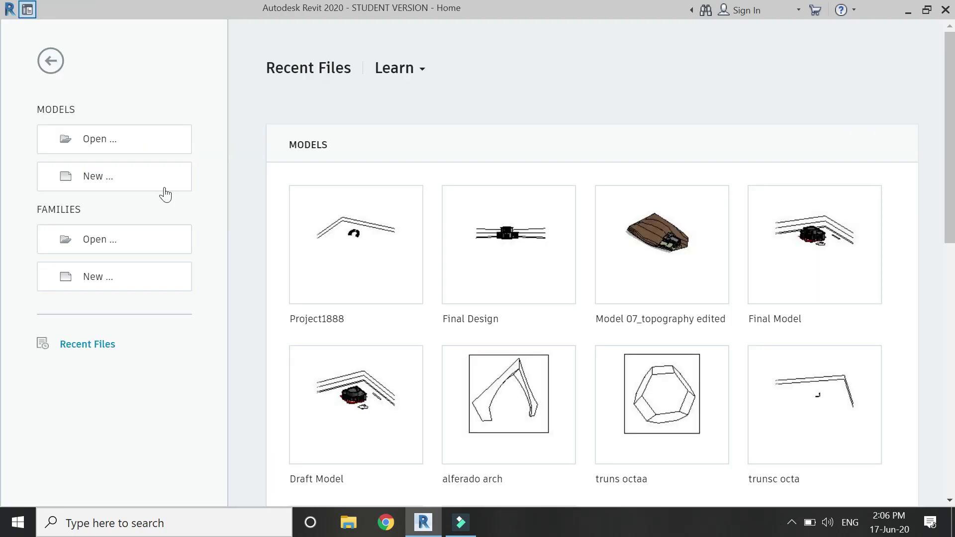
Create a new project from the Architectural Template
{"action": "left_click", "coordinate": [162, 184]}
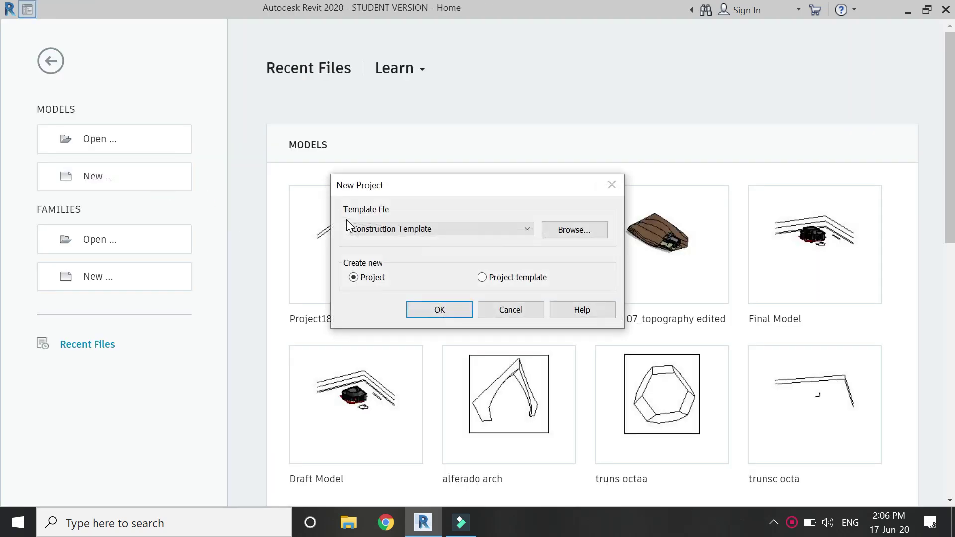
{"action": "left_click", "coordinate": [448, 228]}
{"action": "left_click", "coordinate": [398, 260]}
{"action": "left_click", "coordinate": [442, 307]}
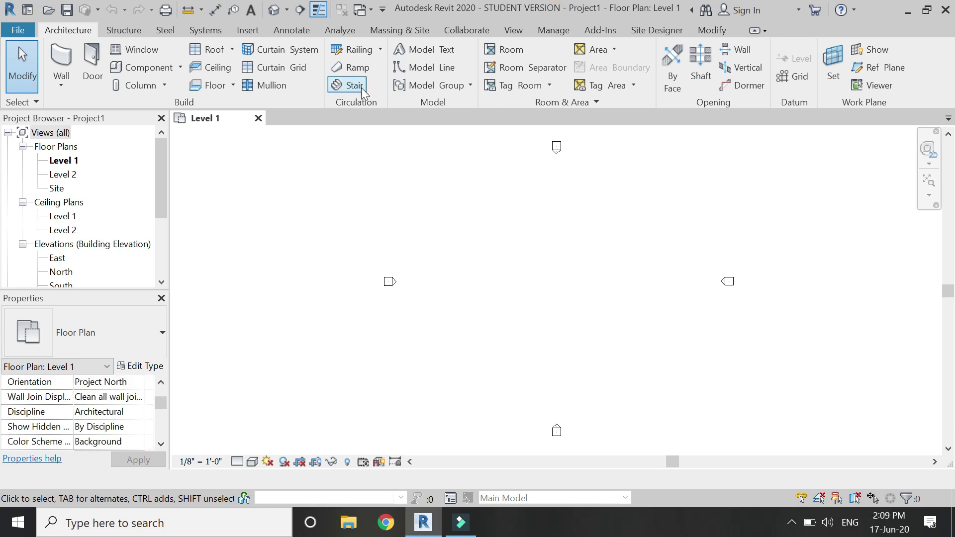
Start a Cast-In-Place Monolithic Stair and set its desired number of risers to 20
{"action": "left_click", "coordinate": [350, 84]}
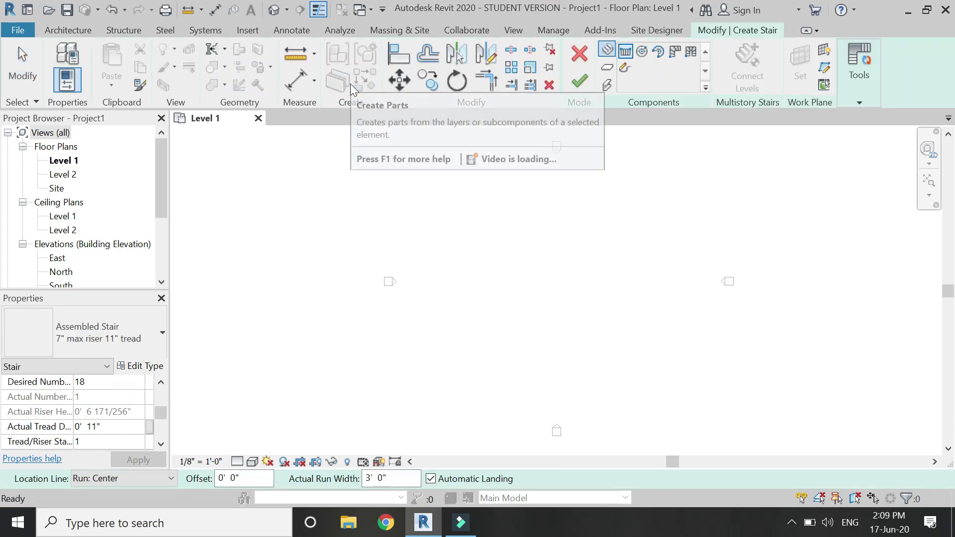
{"action": "left_click", "coordinate": [138, 343]}
{"action": "left_click", "coordinate": [103, 441]}
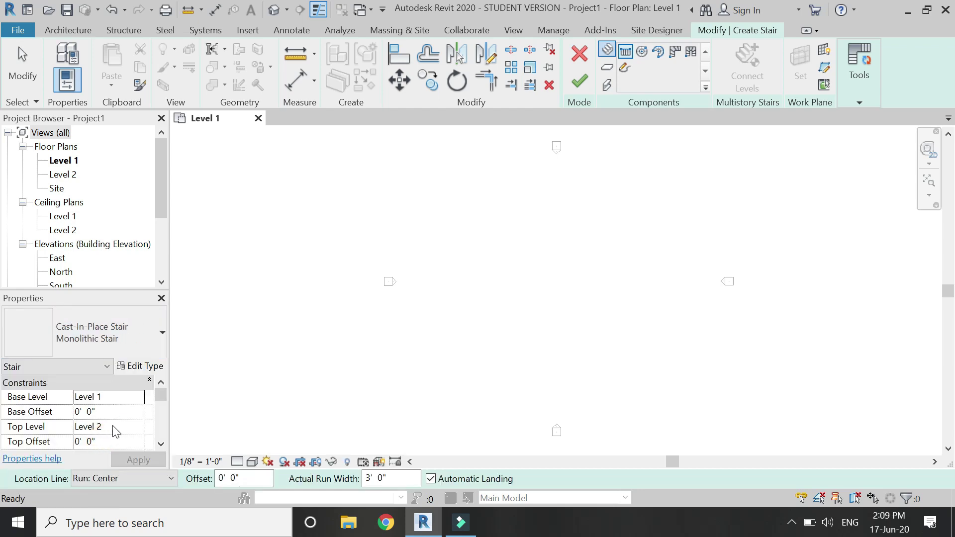
{"action": "scroll", "coordinate": [115, 426], "scroll_direction": "down", "scroll_amount": 5}
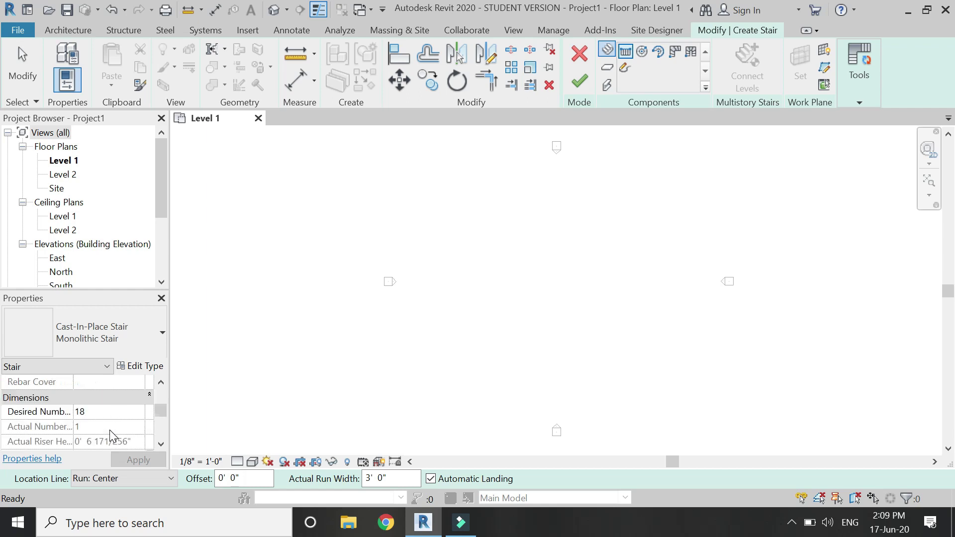
{"action": "left_click", "coordinate": [139, 409]}
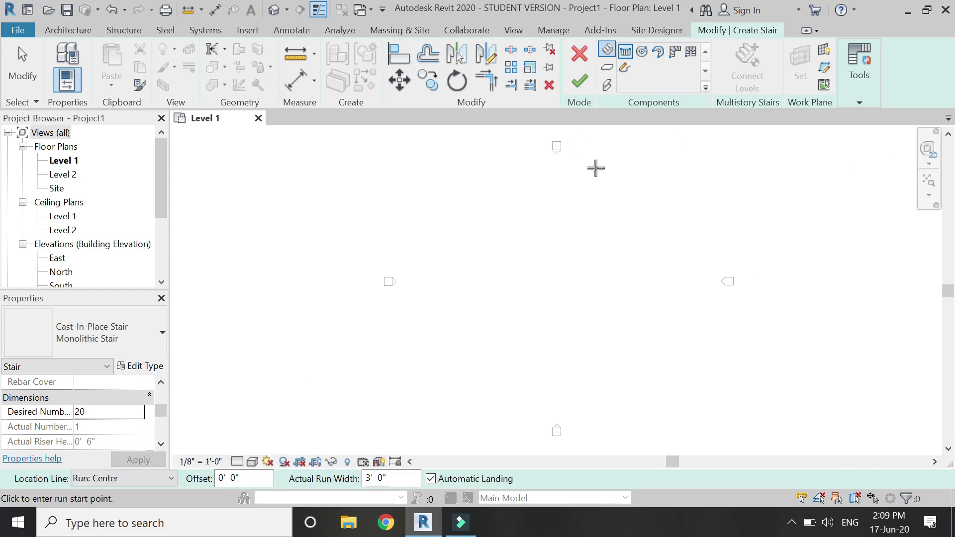
Sketch the outer boundary as a Start-End-Radius arc and offset it 6' inward
{"action": "left_click", "coordinate": [625, 70]}
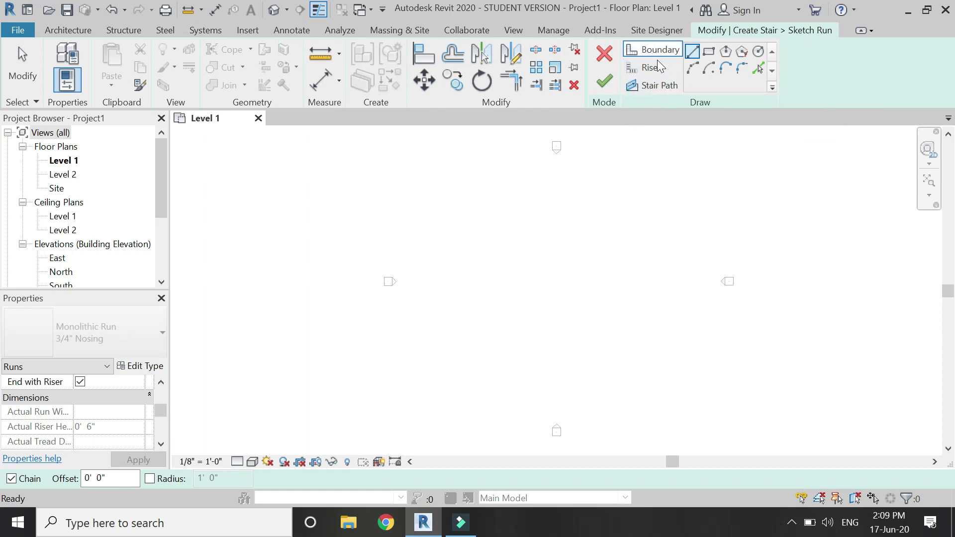
{"action": "left_click", "coordinate": [693, 68]}
{"action": "left_click", "coordinate": [536, 270]}
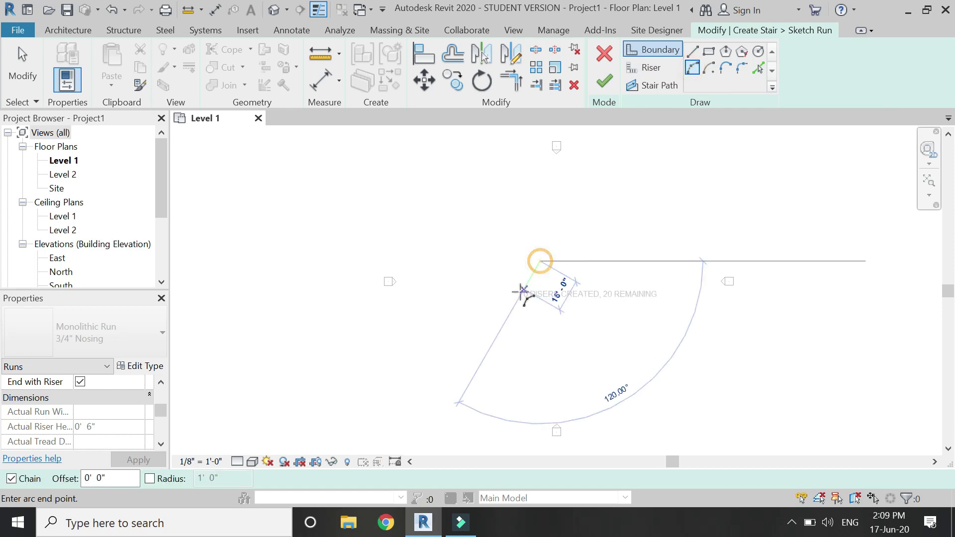
{"action": "scroll", "coordinate": [518, 278], "scroll_direction": "down", "scroll_amount": 5}
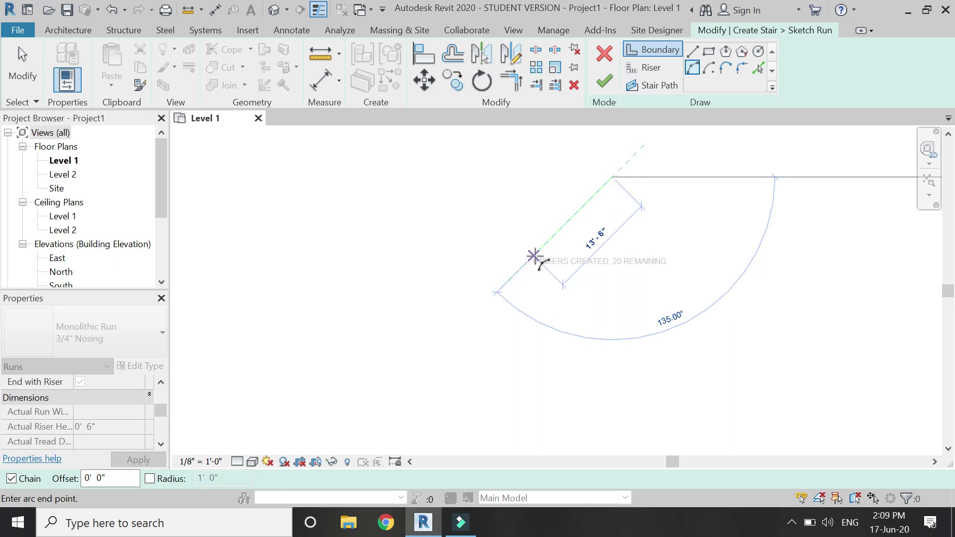
{"action": "left_click", "coordinate": [537, 252]}
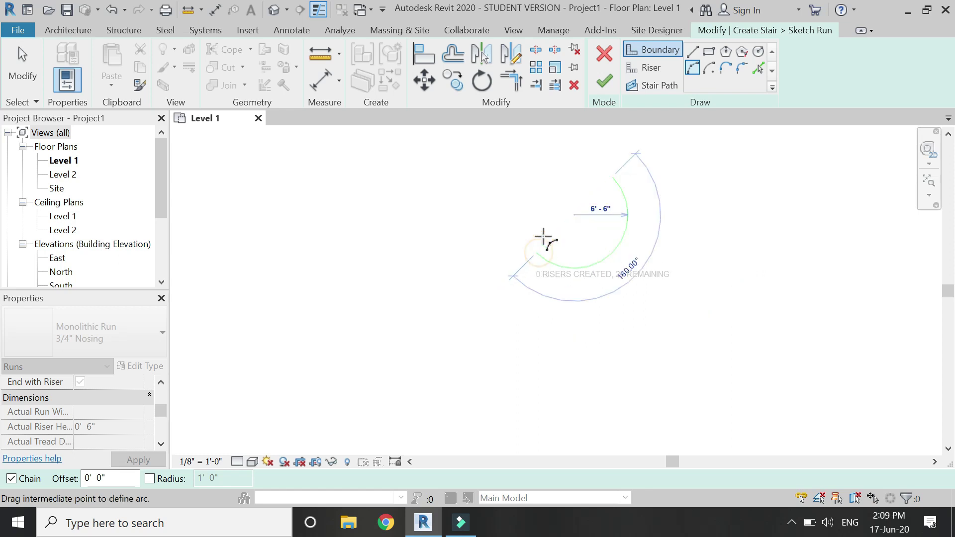
{"action": "left_click", "coordinate": [538, 232]}
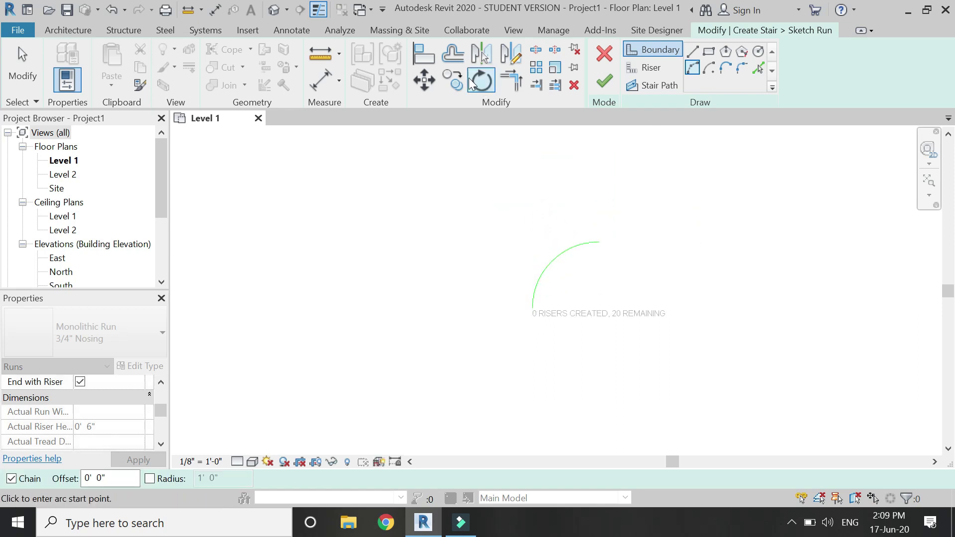
{"action": "key", "text": "o"}
{"action": "key", "text": "f"}
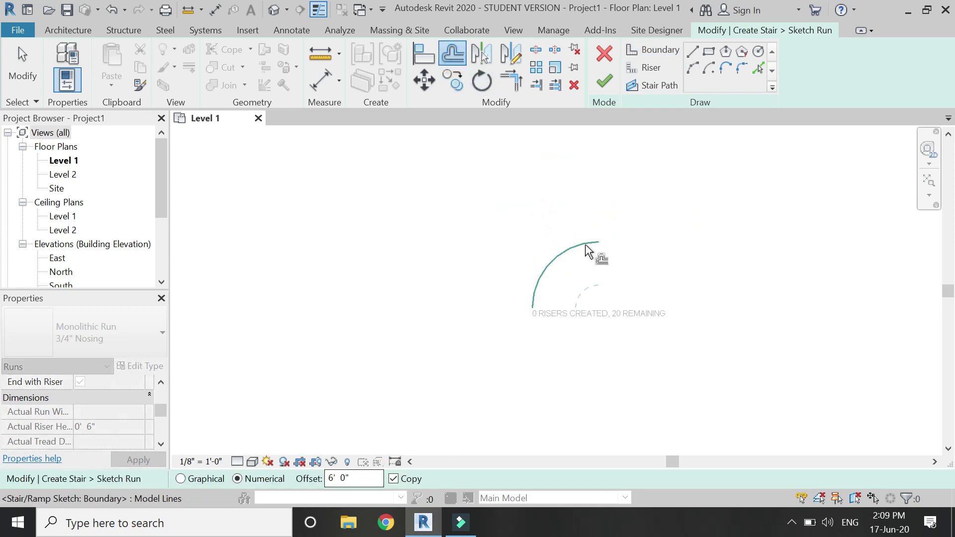
Extend both boundary arcs with reverse arcs to form concentric S-curves
{"action": "left_click", "coordinate": [692, 68]}
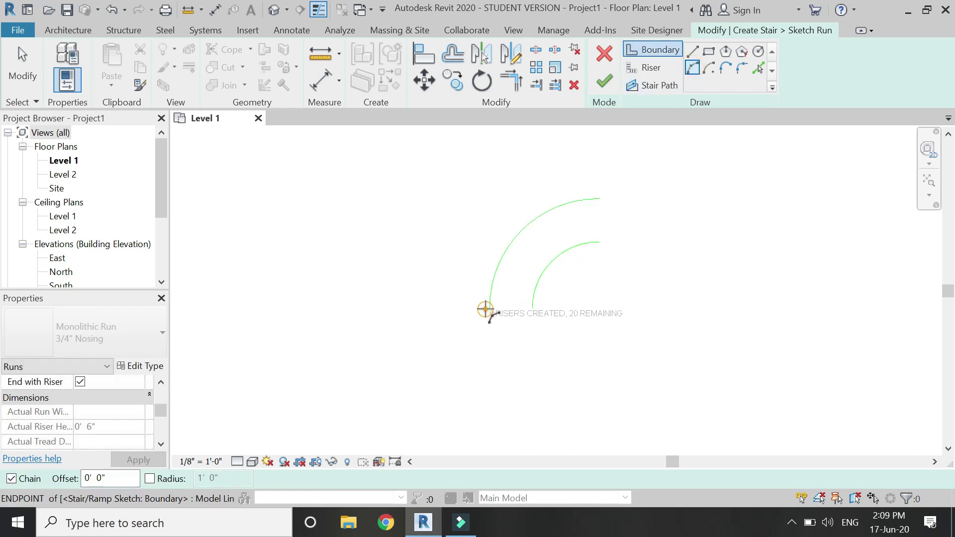
{"action": "left_click", "coordinate": [485, 309]}
{"action": "left_click", "coordinate": [424, 373]}
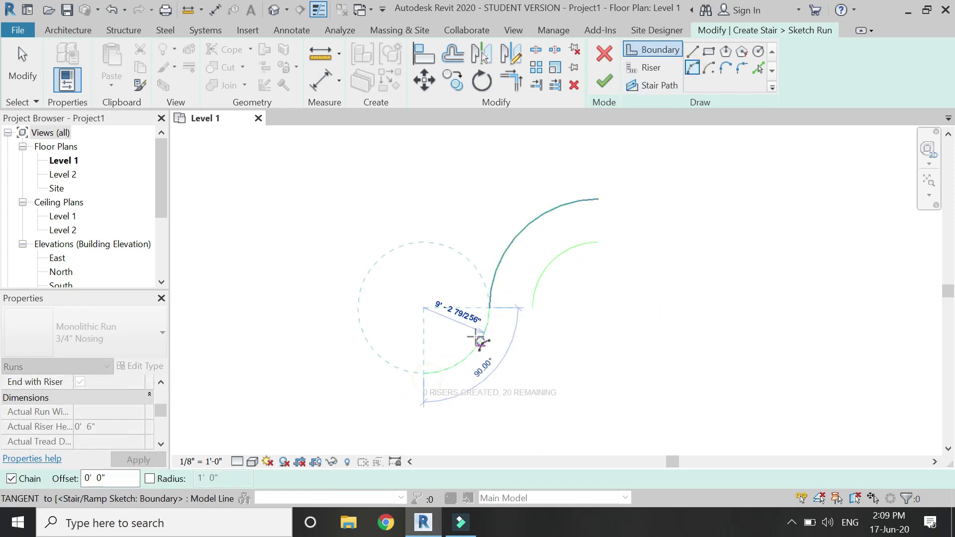
{"action": "left_click", "coordinate": [478, 340]}
{"action": "left_click", "coordinate": [532, 308]}
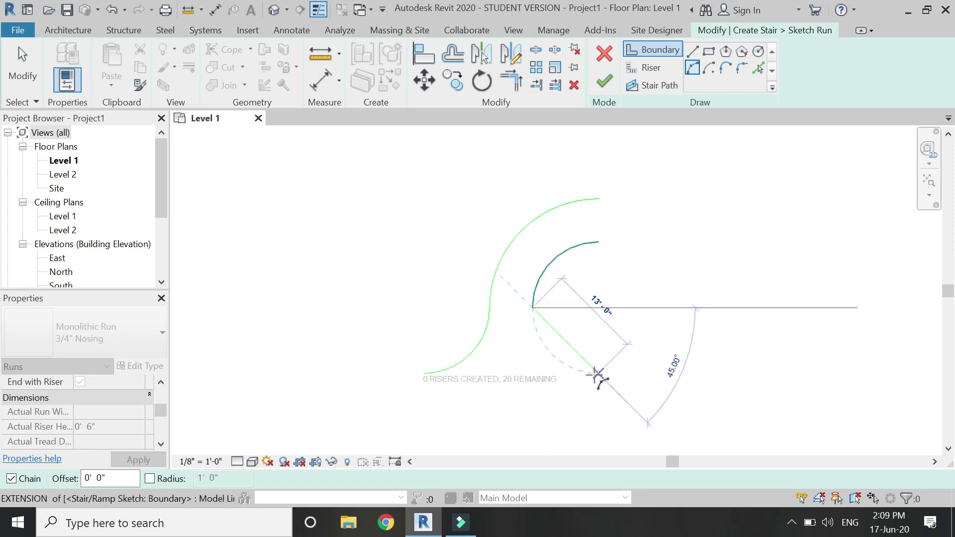
{"action": "left_click", "coordinate": [598, 373]}
{"action": "left_click", "coordinate": [554, 354]}
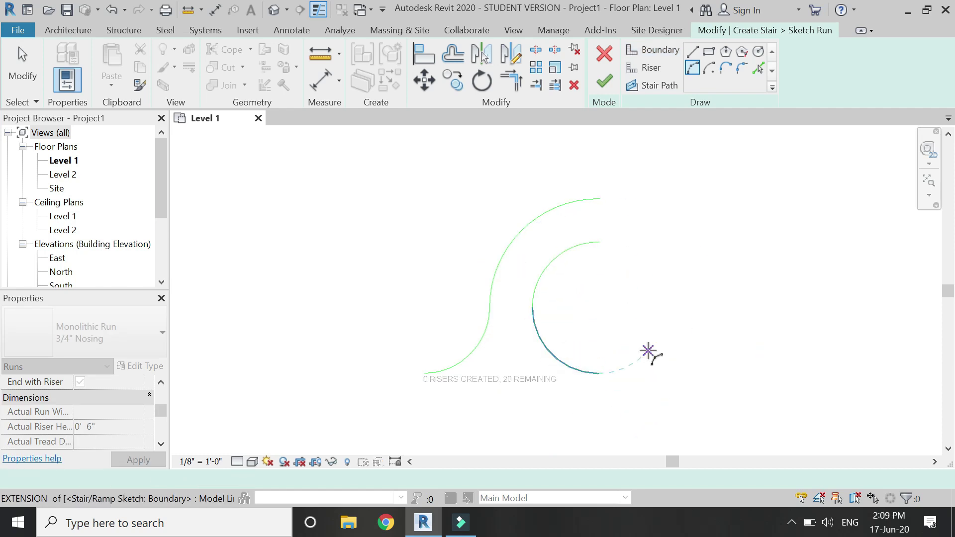
{"action": "key", "text": "Escape"}
{"action": "key", "text": "Escape"}
{"action": "scroll", "coordinate": [646, 373], "scroll_direction": "down", "scroll_amount": 2}
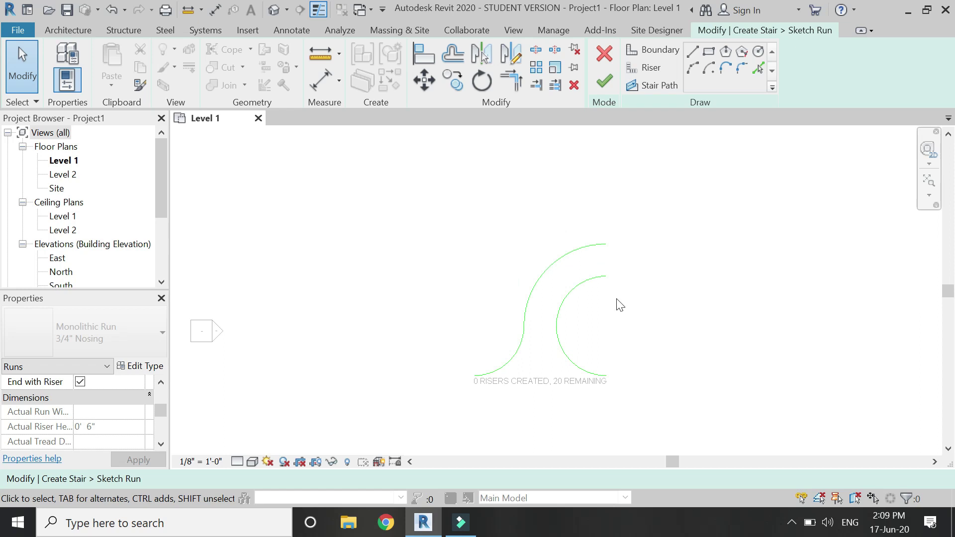
{"action": "scroll", "coordinate": [621, 285], "scroll_direction": "up", "scroll_amount": 3}
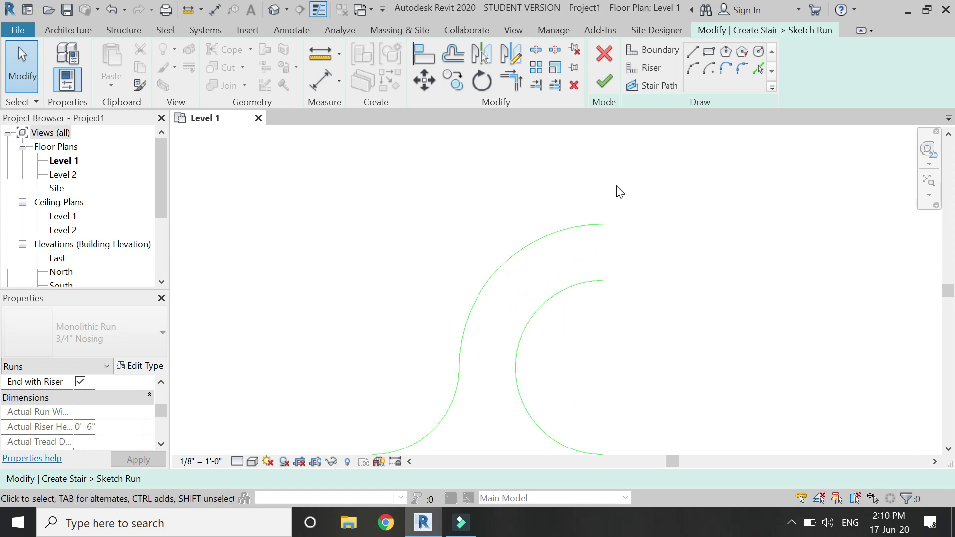
Draw the top riser between the boundary ends and copy it 1'-0" along
{"action": "left_click", "coordinate": [634, 74]}
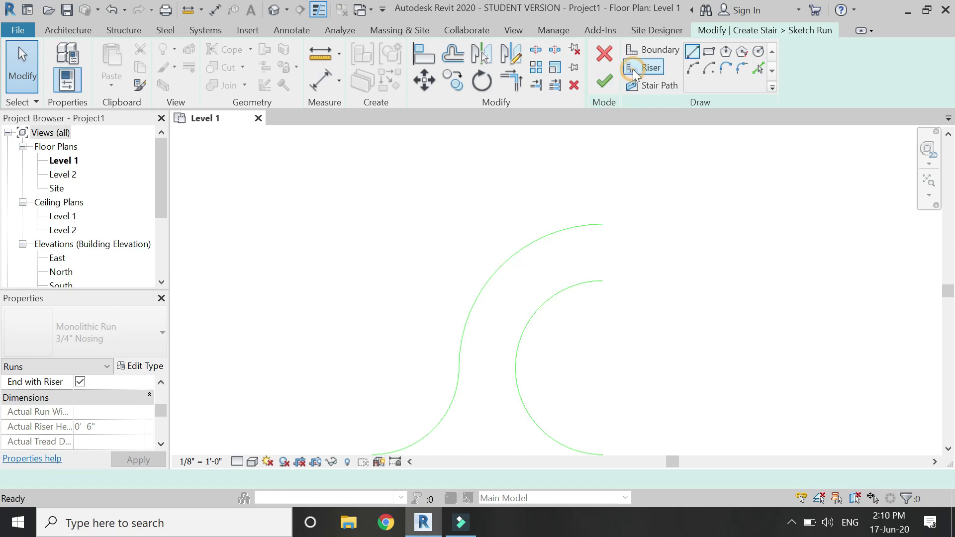
{"action": "left_click", "coordinate": [597, 280]}
{"action": "left_click", "coordinate": [603, 225]}
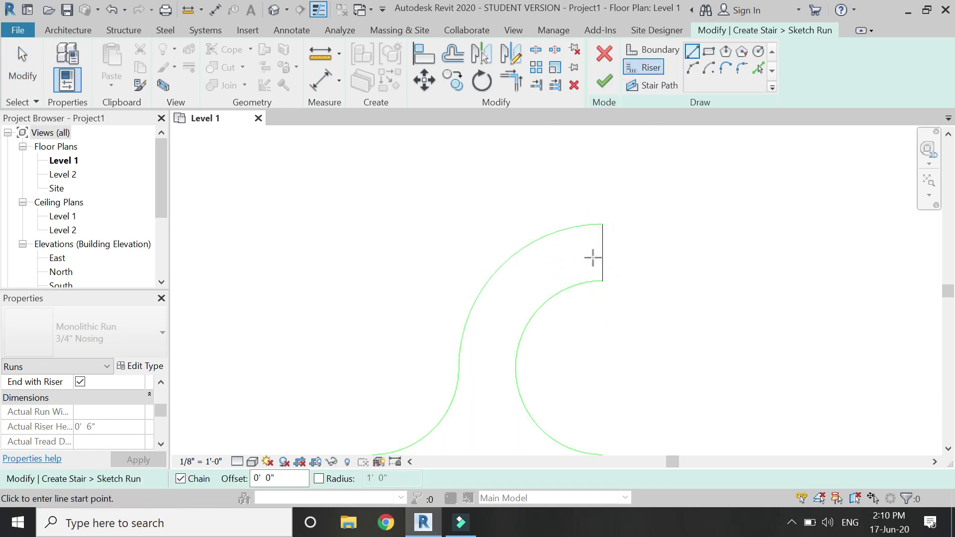
{"action": "scroll", "coordinate": [592, 258], "scroll_direction": "up", "scroll_amount": 3}
{"action": "key", "text": "Escape"}
{"action": "key", "text": "Escape"}
{"action": "left_click", "coordinate": [453, 59]}
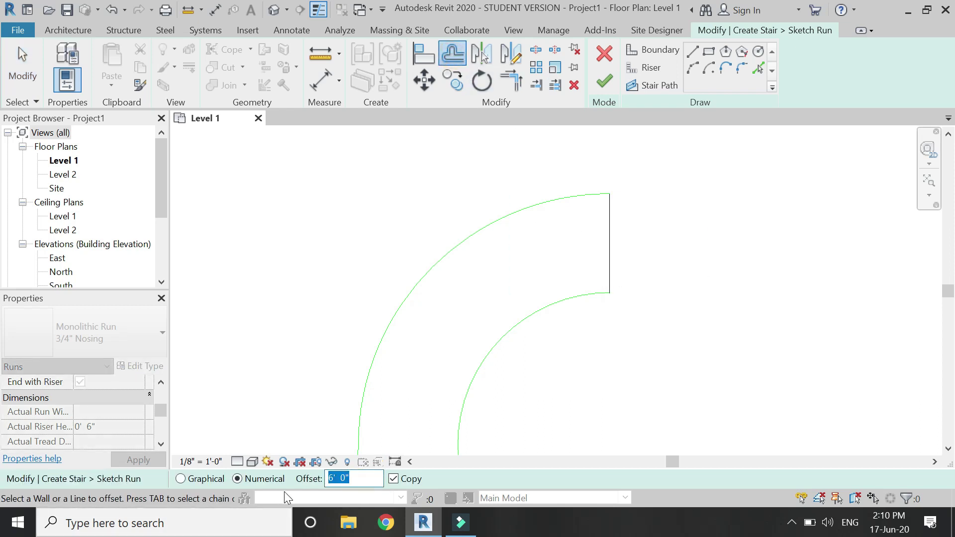
{"action": "left_click", "coordinate": [604, 244]}
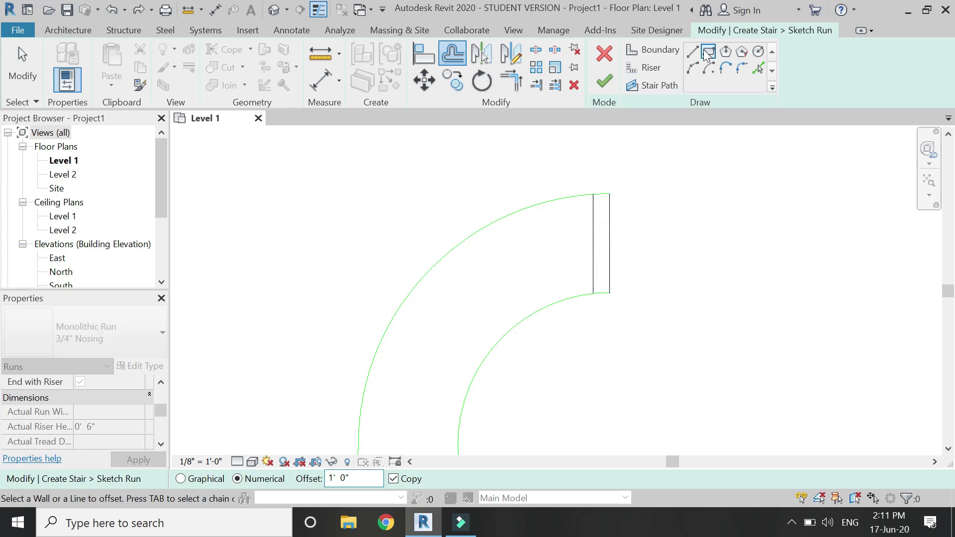
Draw an angled riser from the inner boundary intersection to the outer boundary
{"action": "left_click", "coordinate": [652, 49]}
{"action": "scroll", "coordinate": [593, 301], "scroll_direction": "up", "scroll_amount": 5}
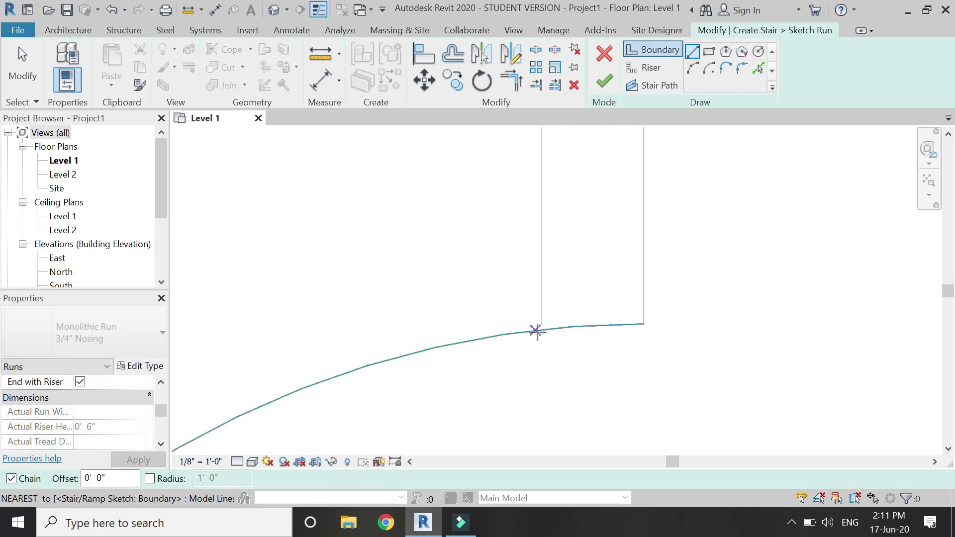
{"action": "left_click", "coordinate": [537, 332]}
{"action": "scroll", "coordinate": [544, 373], "scroll_direction": "down", "scroll_amount": 2}
{"action": "key", "text": "Escape"}
{"action": "key", "text": "Escape"}
{"action": "left_click", "coordinate": [647, 67]}
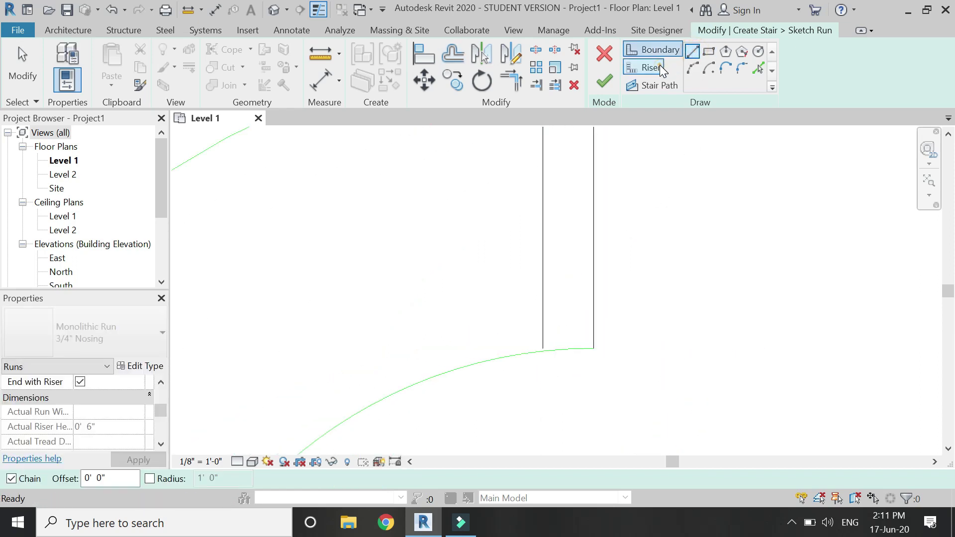
{"action": "scroll", "coordinate": [560, 335], "scroll_direction": "up", "scroll_amount": 2}
{"action": "scroll", "coordinate": [529, 359], "scroll_direction": "down", "scroll_amount": 2}
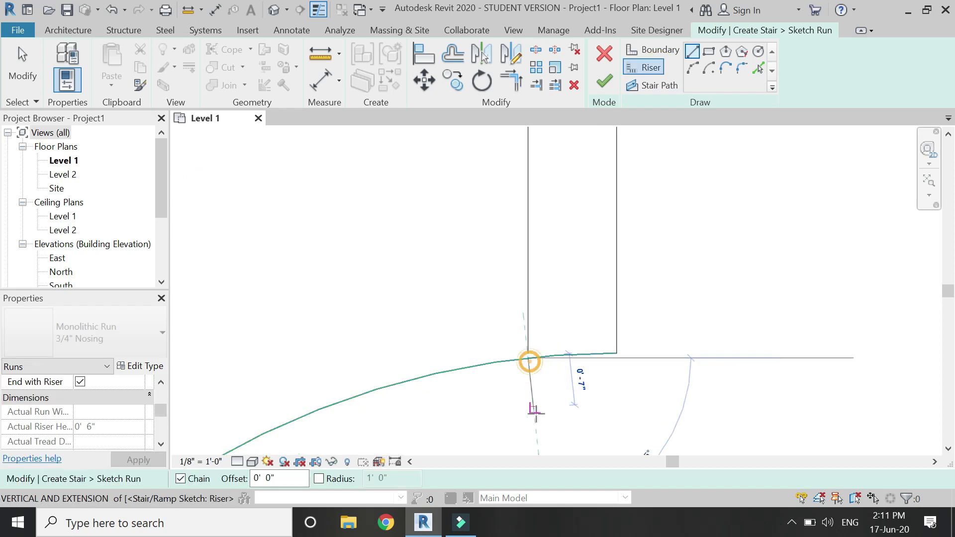
{"action": "left_click", "coordinate": [531, 388]}
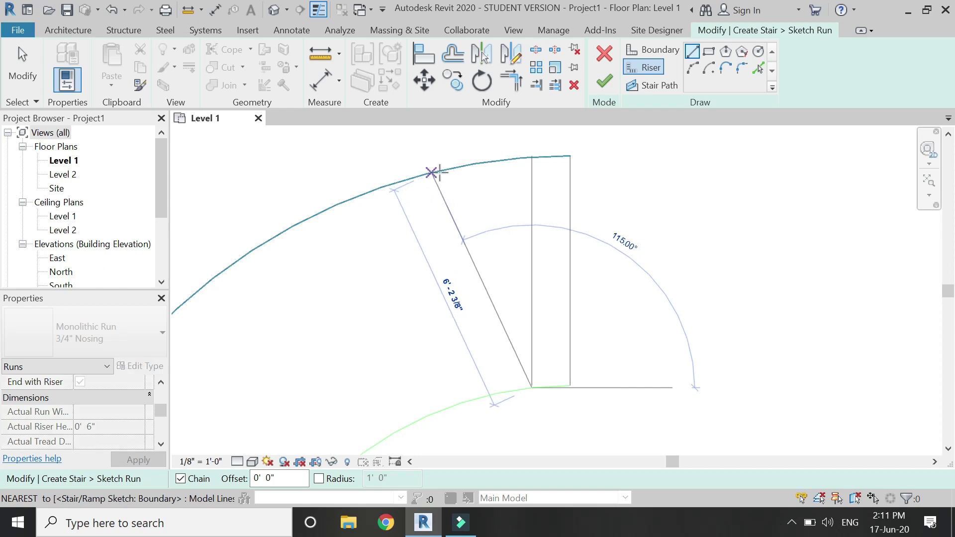
{"action": "left_click", "coordinate": [507, 160]}
{"action": "key", "text": "Escape"}
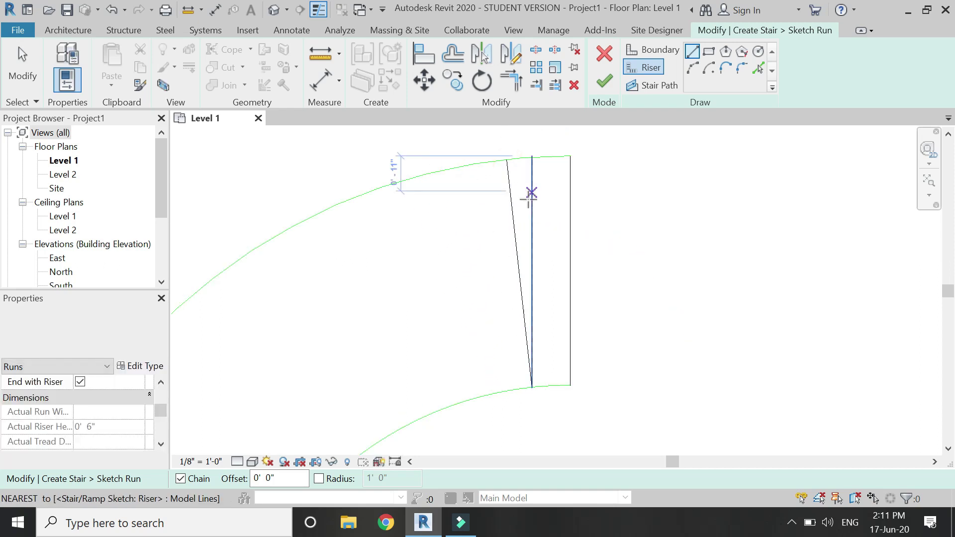
{"action": "key", "text": "Escape"}
Add more risers with 1'-0" offset copies and a new drawn riser, reaching 15 risers
{"action": "left_click", "coordinate": [533, 208]}
{"action": "key", "text": "Escape"}
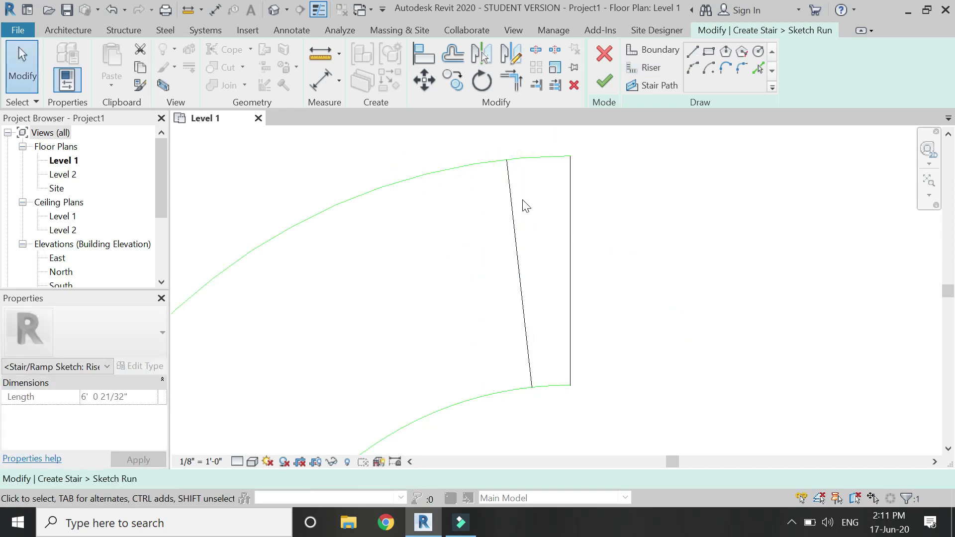
{"action": "key", "text": "o"}
{"action": "key", "text": "f"}
{"action": "left_click", "coordinate": [514, 247]}
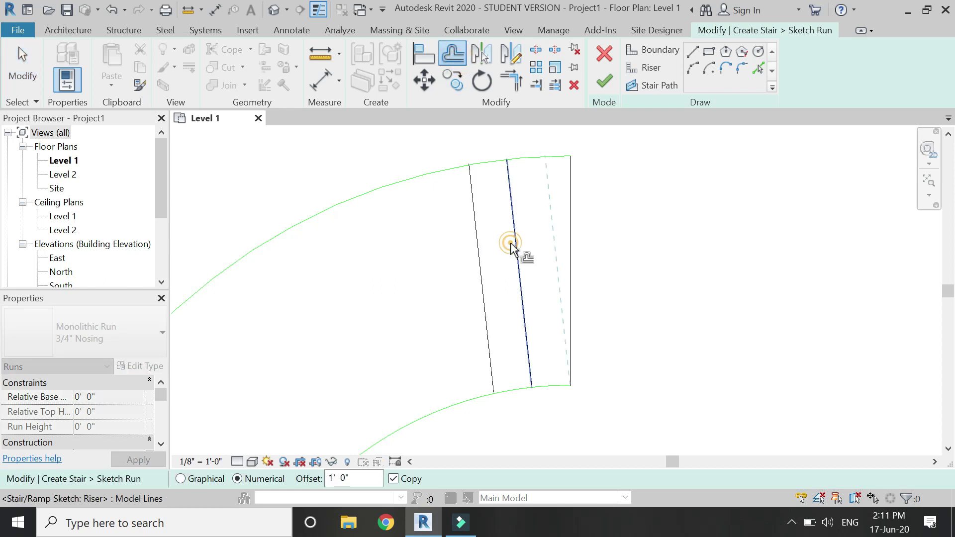
{"action": "left_click", "coordinate": [644, 67]}
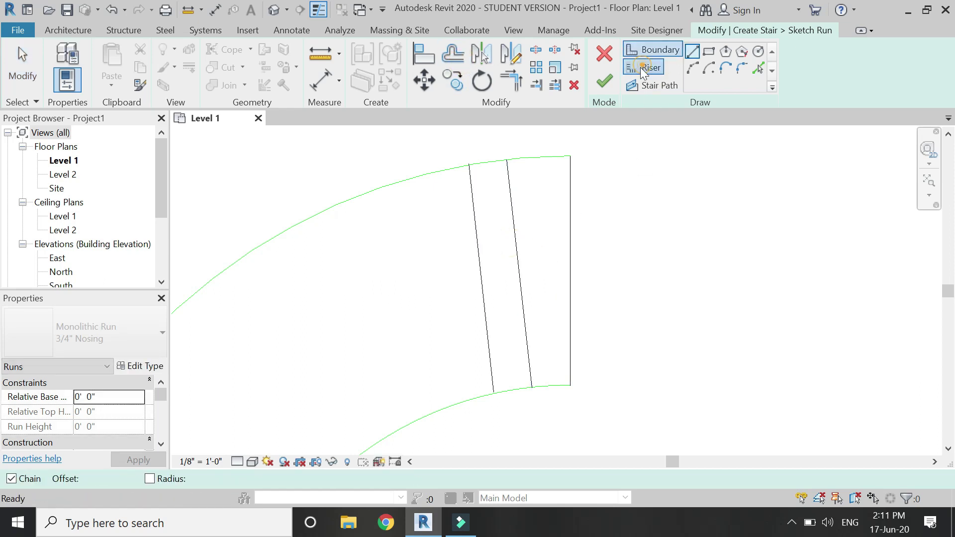
{"action": "left_click", "coordinate": [493, 393]}
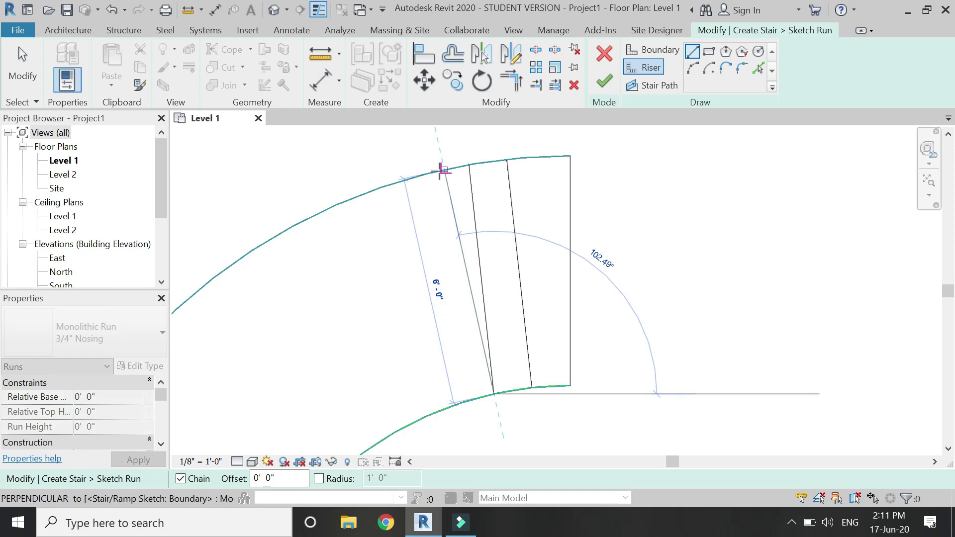
{"action": "left_click", "coordinate": [443, 170]}
{"action": "left_click", "coordinate": [452, 53]}
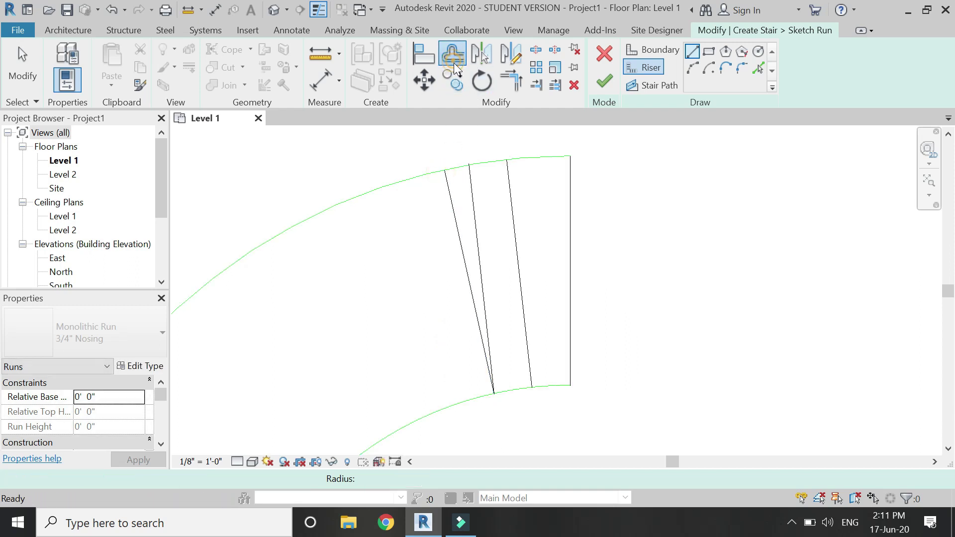
{"action": "left_click", "coordinate": [449, 214]}
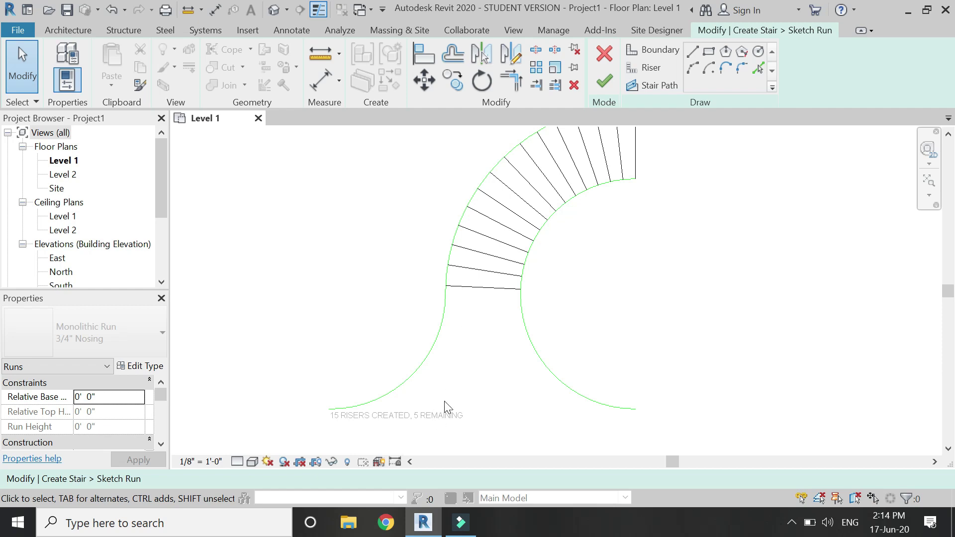
Draw a Start-End-Radius arc riser across the flared bottom between both boundaries
{"action": "scroll", "coordinate": [444, 401], "scroll_direction": "down", "scroll_amount": 2}
{"action": "scroll", "coordinate": [470, 331], "scroll_direction": "up", "scroll_amount": 2}
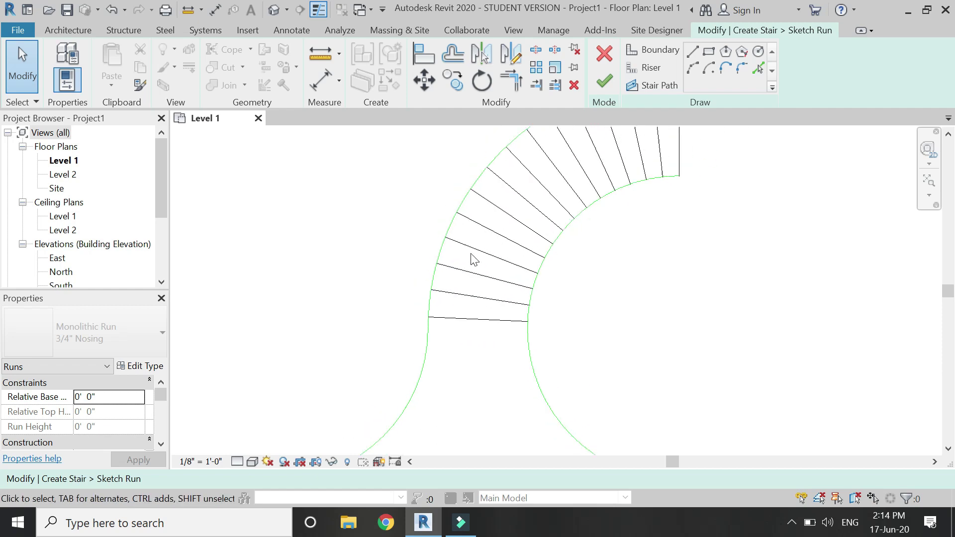
{"action": "scroll", "coordinate": [472, 262], "scroll_direction": "up", "scroll_amount": 5}
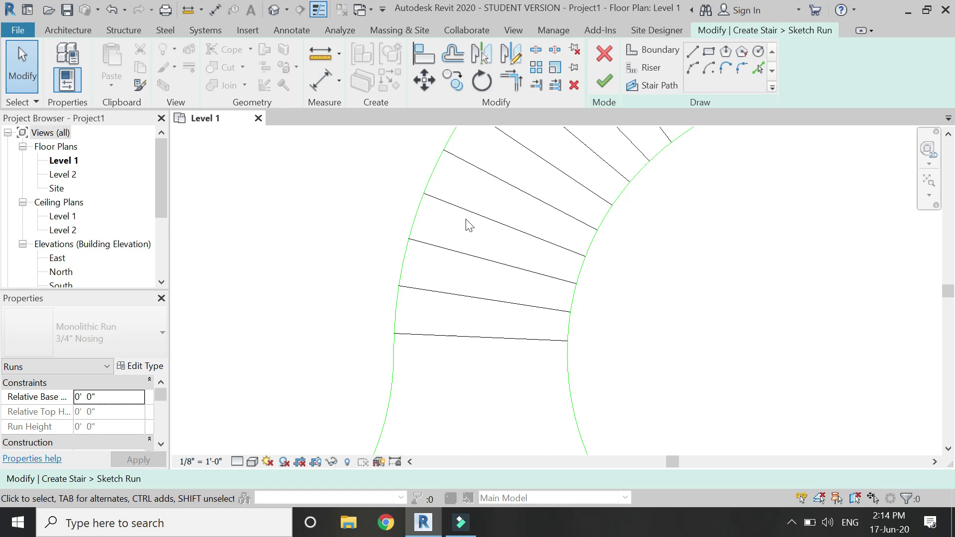
{"action": "scroll", "coordinate": [469, 259], "scroll_direction": "down", "scroll_amount": 4}
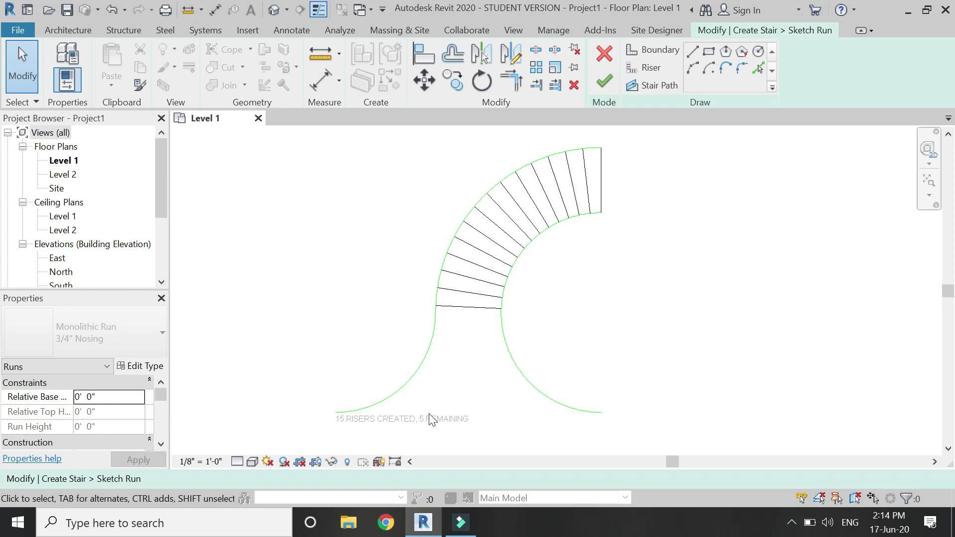
{"action": "left_click", "coordinate": [649, 68]}
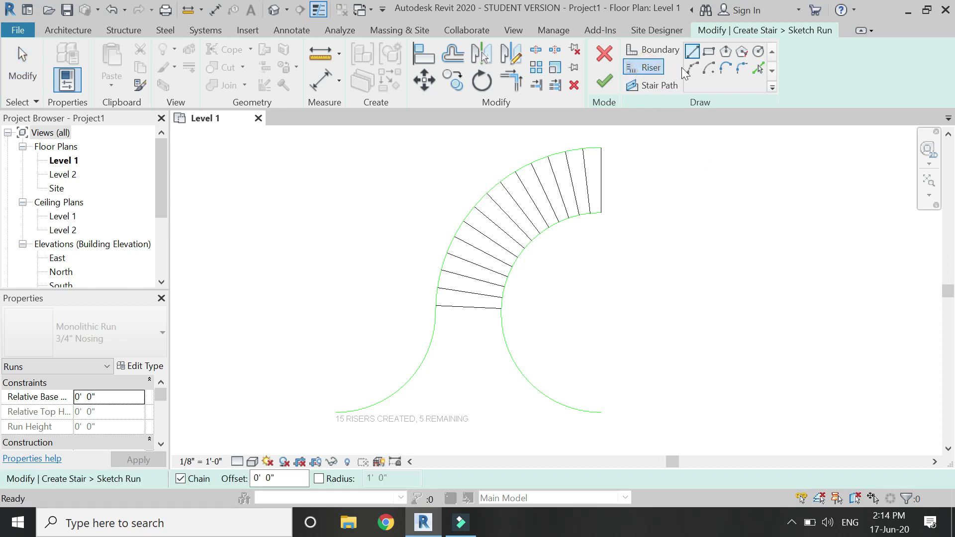
{"action": "left_click", "coordinate": [692, 67]}
{"action": "scroll", "coordinate": [444, 322], "scroll_direction": "up", "scroll_amount": 1}
{"action": "scroll", "coordinate": [443, 321], "scroll_direction": "up", "scroll_amount": 2}
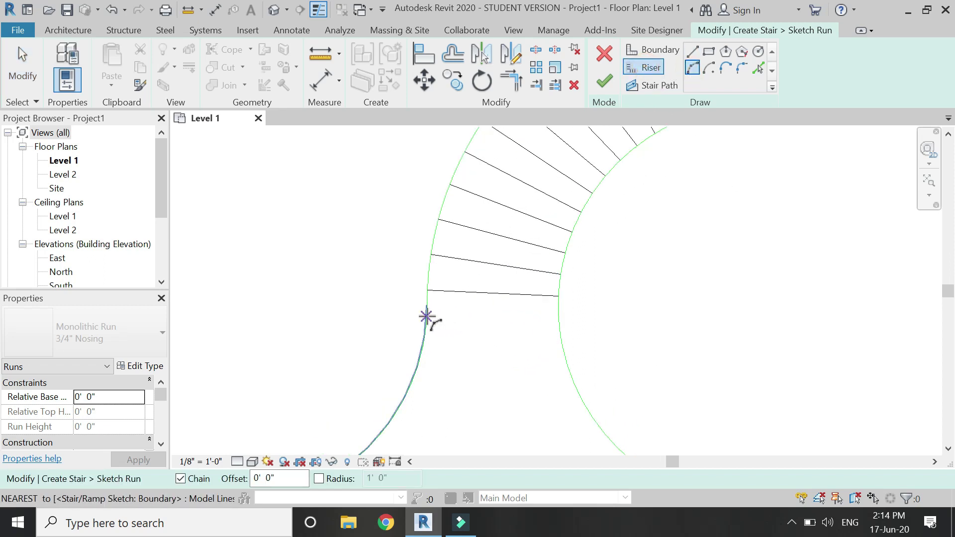
{"action": "left_click", "coordinate": [426, 316]}
{"action": "left_click", "coordinate": [558, 317]}
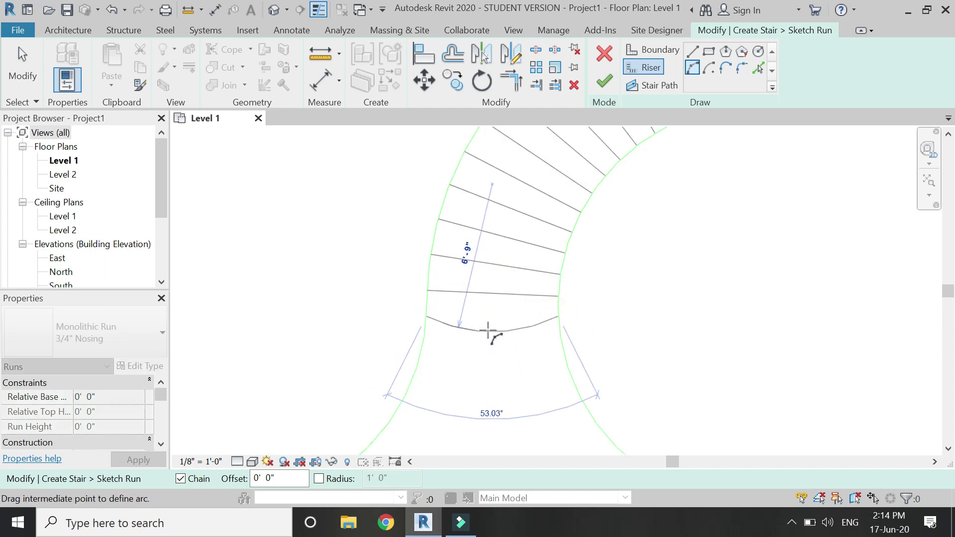
{"action": "left_click", "coordinate": [489, 329]}
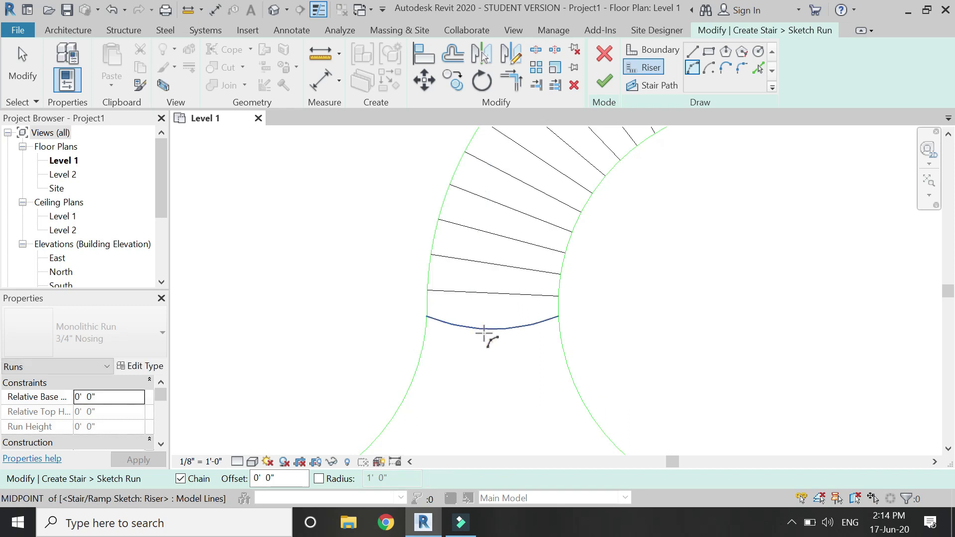
Offset the arc riser 1'-0" downward twice to reach 20 risers
{"action": "left_click", "coordinate": [452, 53]}
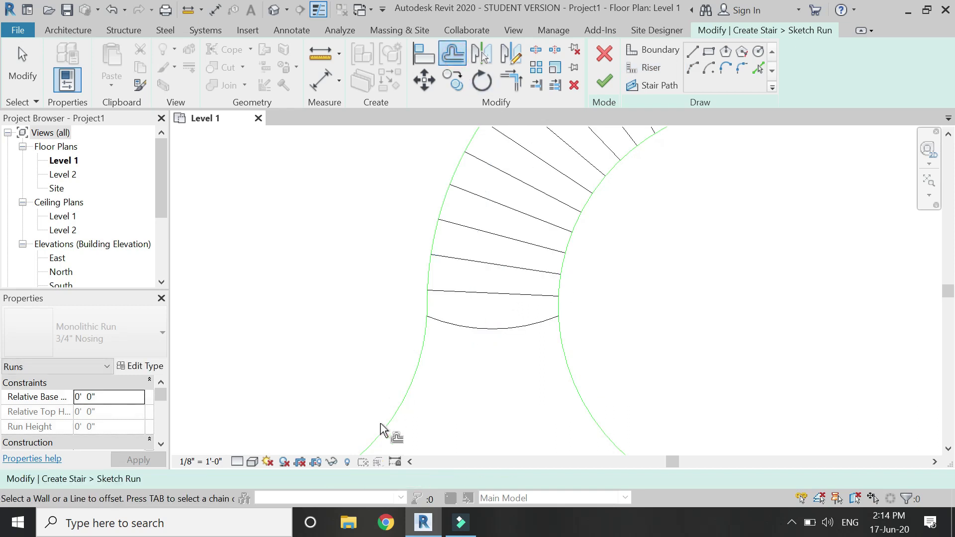
{"action": "left_click", "coordinate": [487, 332]}
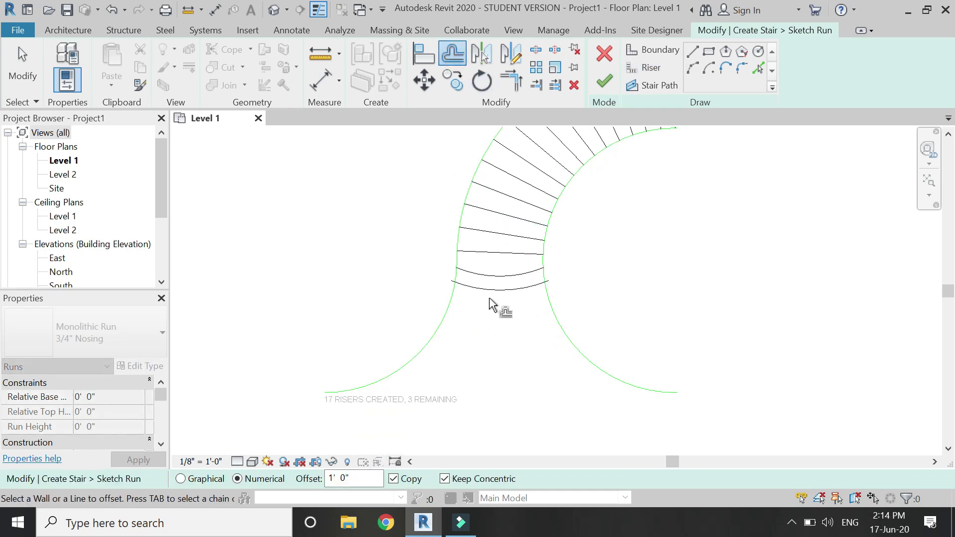
{"action": "left_click", "coordinate": [490, 310]}
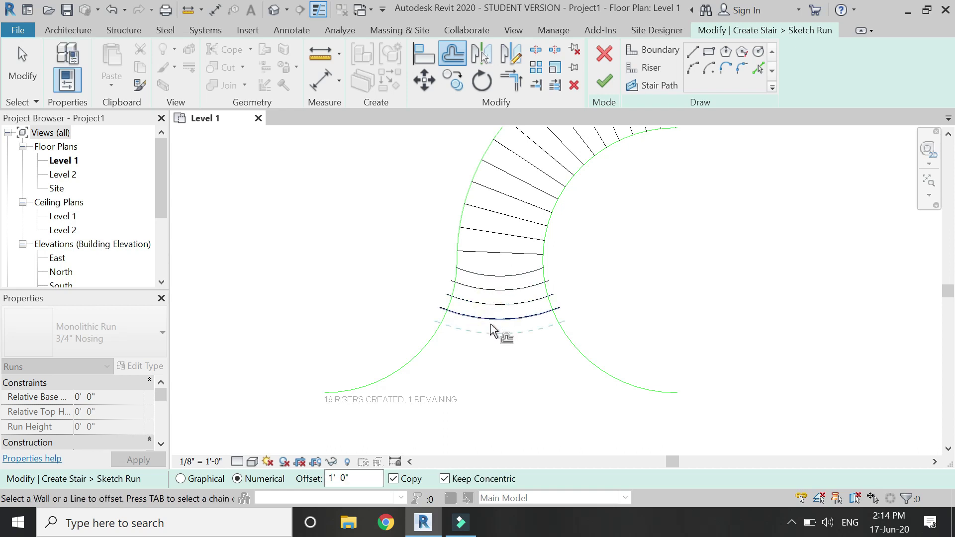
{"action": "key", "text": "Escape"}
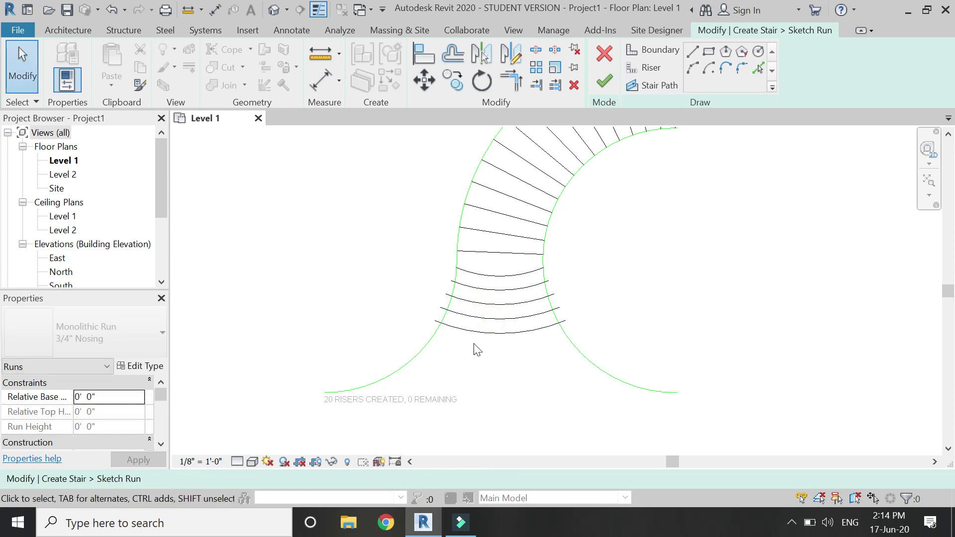
Draw an arc riser spanning the flared bottom from left to right boundary
{"action": "scroll", "coordinate": [510, 259], "scroll_direction": "up", "scroll_amount": 2}
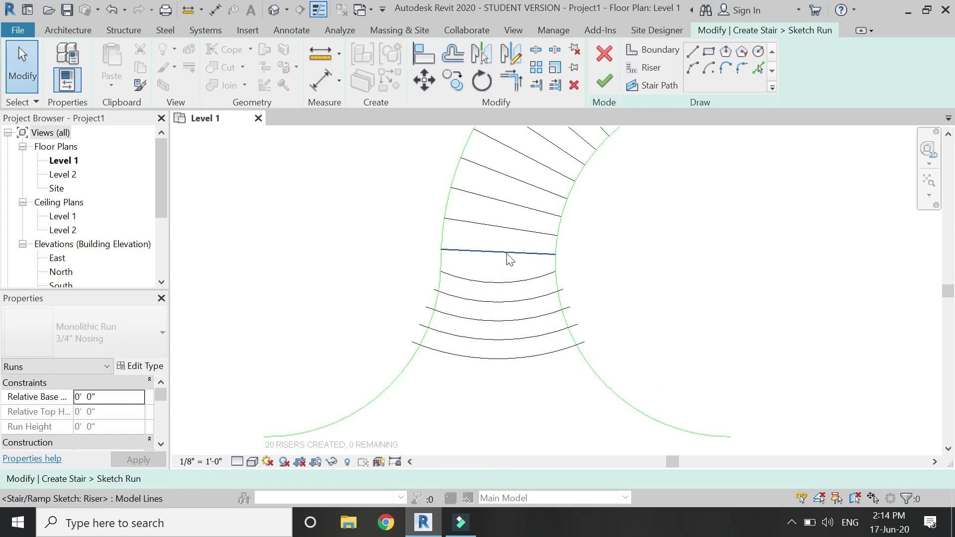
{"action": "key", "text": "l"}
{"action": "key", "text": "i"}
{"action": "scroll", "coordinate": [453, 299], "scroll_direction": "up", "scroll_amount": 2}
{"action": "left_click", "coordinate": [440, 285]}
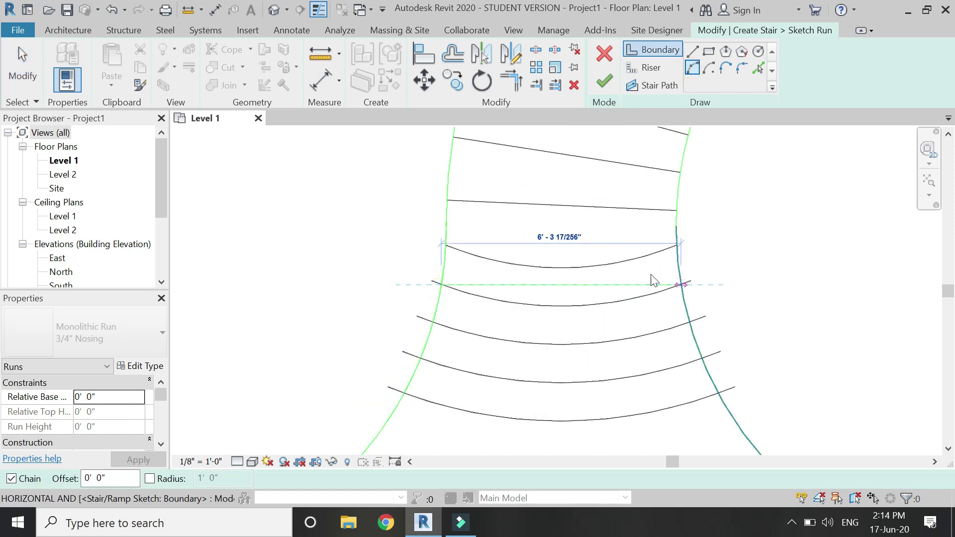
{"action": "left_click", "coordinate": [646, 67]}
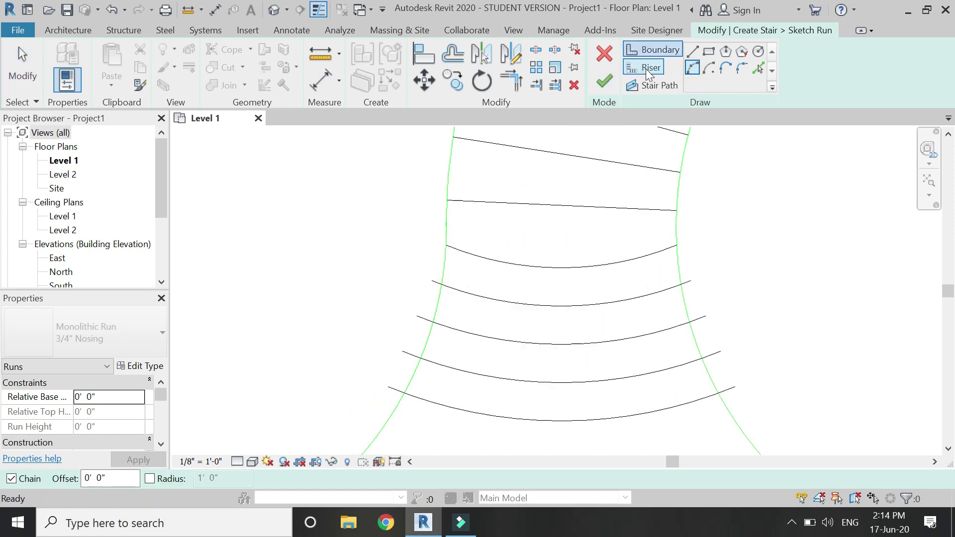
{"action": "left_click", "coordinate": [441, 284]}
{"action": "left_click", "coordinate": [682, 285]}
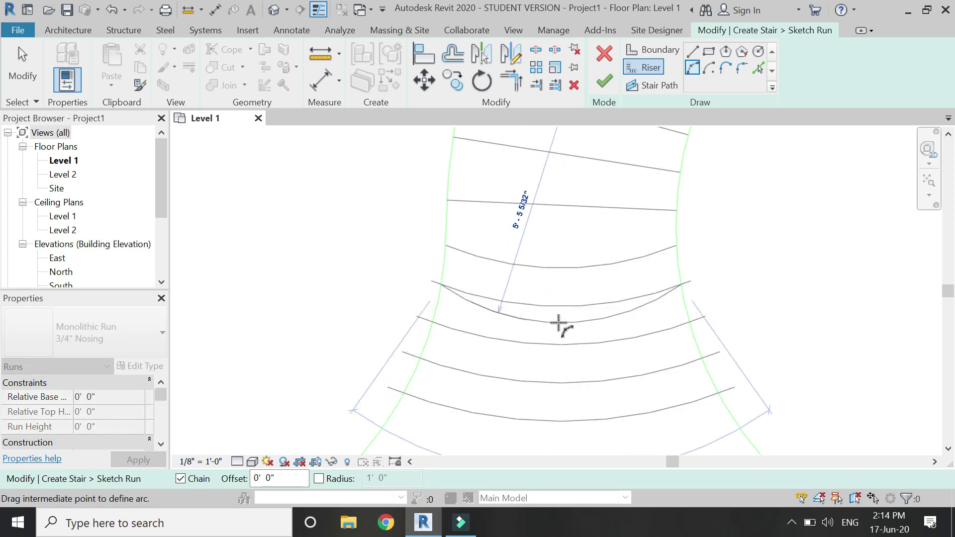
{"action": "left_click", "coordinate": [558, 323]}
Add three more arc risers below it, each spanning both boundaries
{"action": "left_click", "coordinate": [433, 323]}
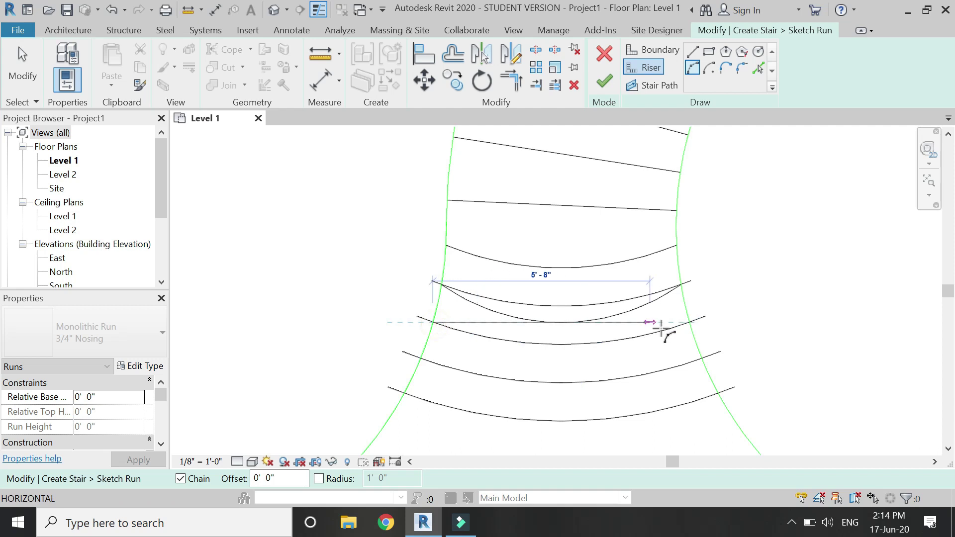
{"action": "left_click", "coordinate": [684, 323]}
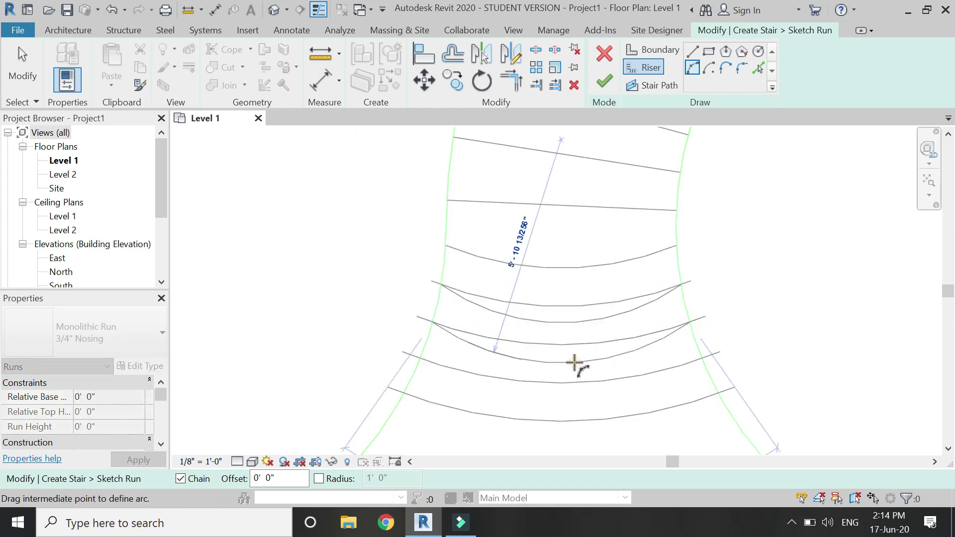
{"action": "left_click", "coordinate": [574, 363]}
{"action": "left_click", "coordinate": [420, 358]}
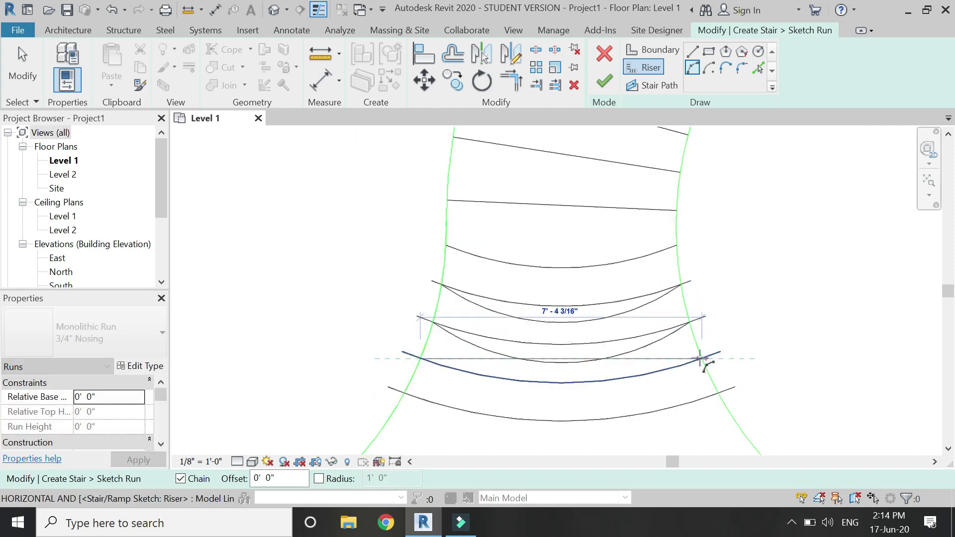
{"action": "left_click", "coordinate": [701, 359]}
{"action": "left_click", "coordinate": [585, 402]}
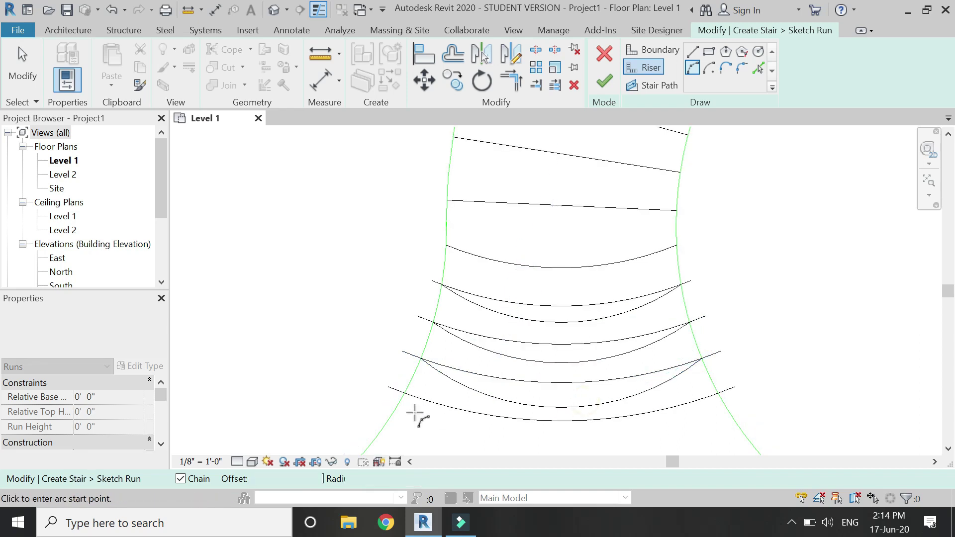
{"action": "left_click", "coordinate": [404, 393]}
{"action": "left_click", "coordinate": [717, 393]}
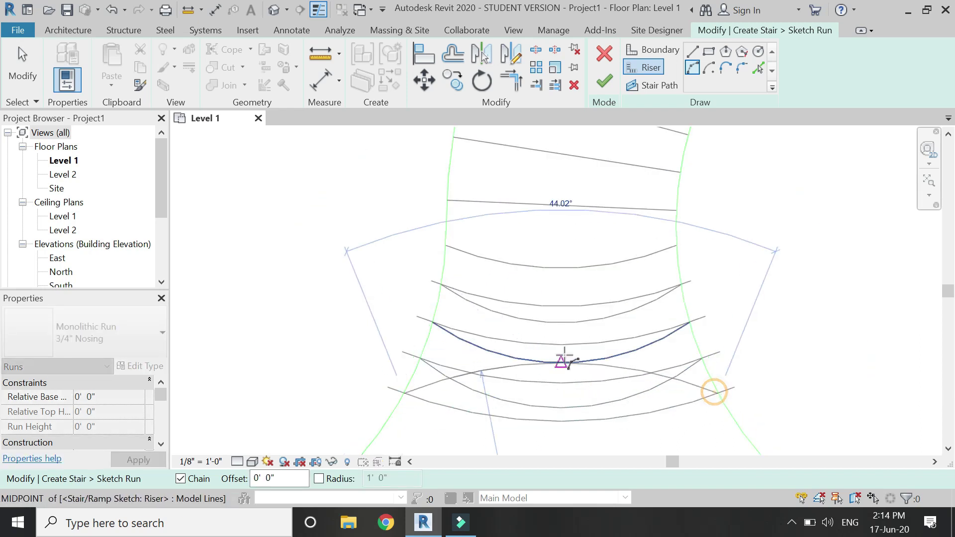
{"action": "scroll", "coordinate": [565, 364], "scroll_direction": "down", "scroll_amount": 1}
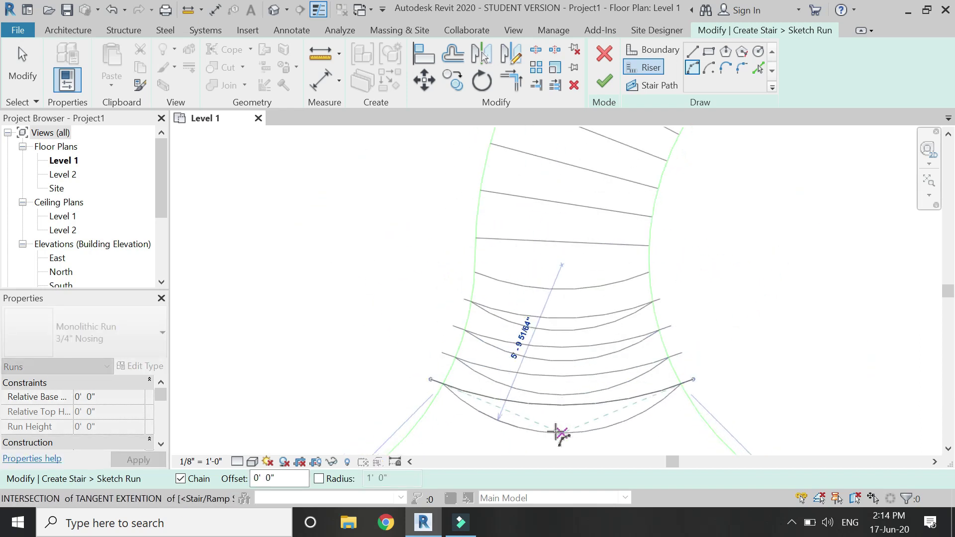
{"action": "left_click", "coordinate": [557, 434]}
Delete the surplus overlapping riser arc and zoom out to check the riser count
{"action": "key", "text": "Escape"}
{"action": "key", "text": "Escape"}
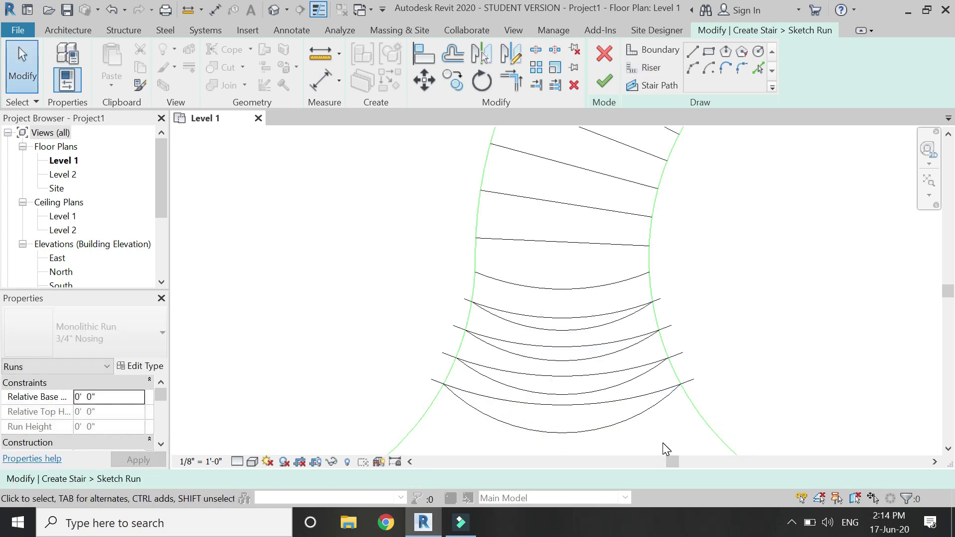
{"action": "left_click", "coordinate": [640, 395]}
{"action": "key", "text": "Escape"}
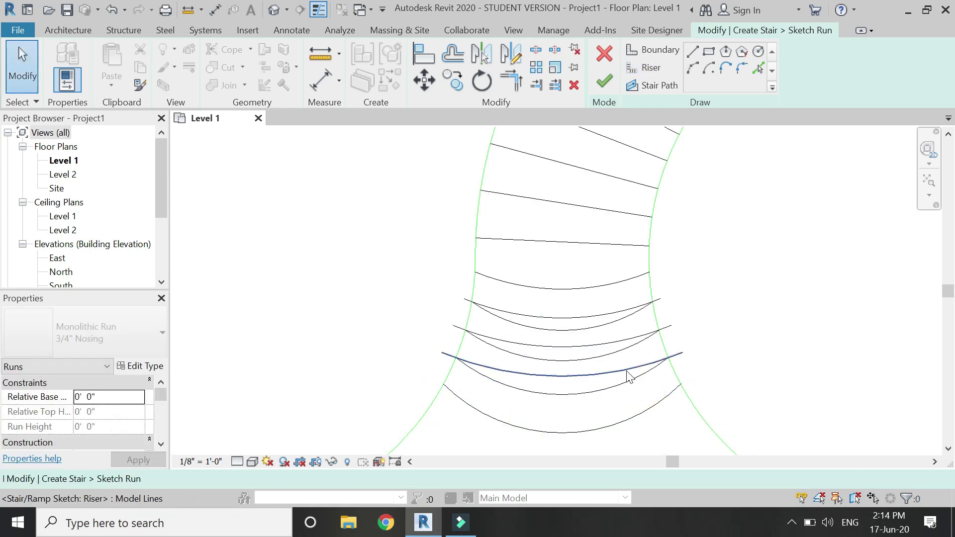
{"action": "left_click", "coordinate": [616, 354]}
{"action": "key", "text": "Delete"}
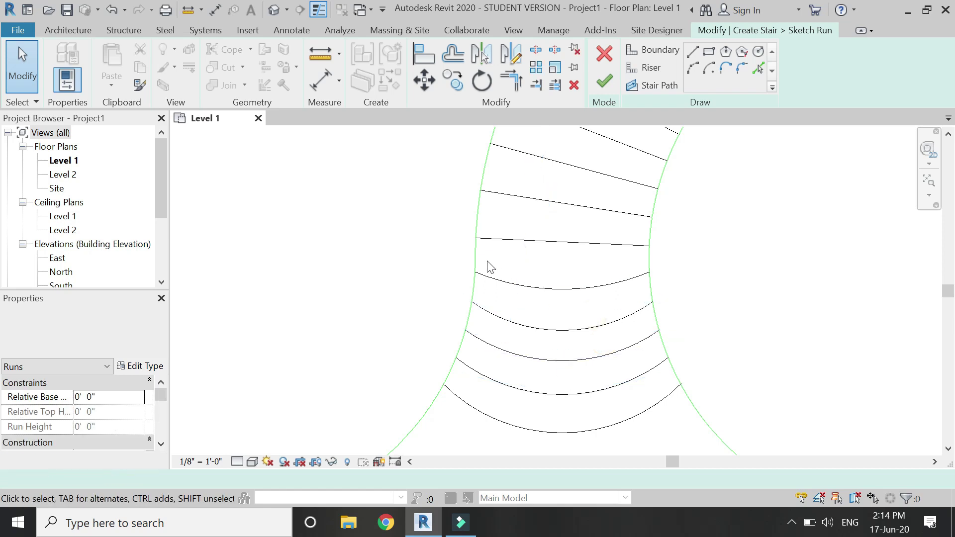
{"action": "scroll", "coordinate": [400, 336], "scroll_direction": "down", "scroll_amount": 2}
{"action": "scroll", "coordinate": [399, 335], "scroll_direction": "down", "scroll_amount": 1}
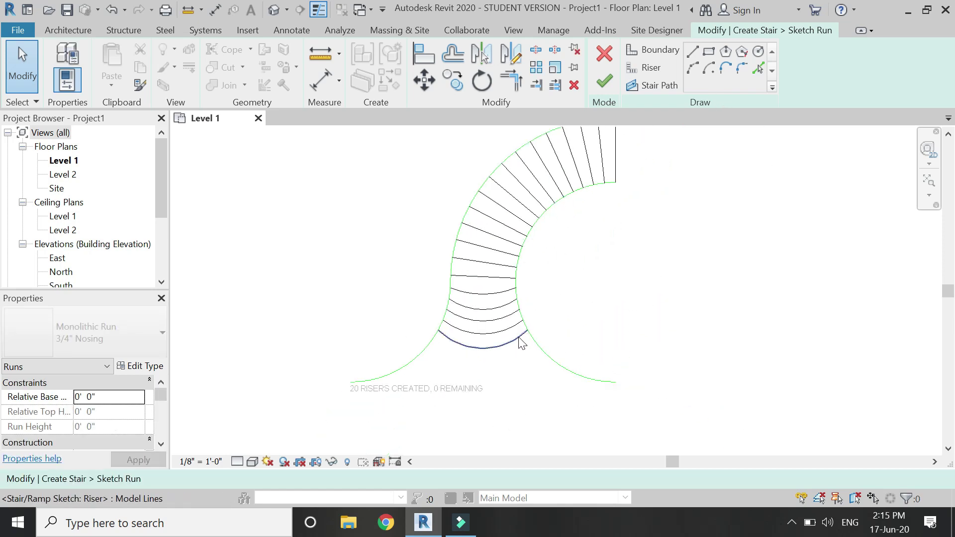
Delete the right and left flared boundary curves, unjoining elements at each warning
{"action": "scroll", "coordinate": [520, 342], "scroll_direction": "up", "scroll_amount": 4}
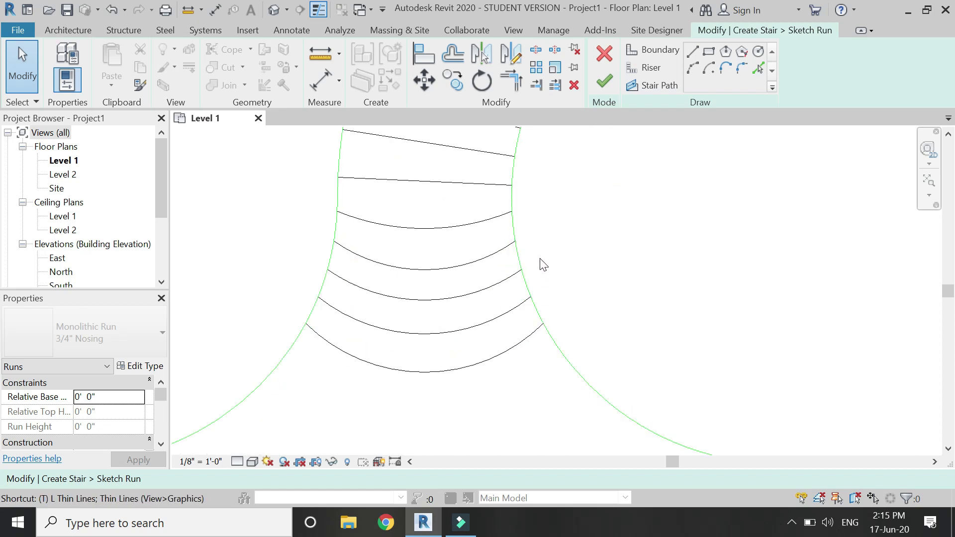
{"action": "left_click", "coordinate": [532, 296]}
{"action": "key", "text": "Delete"}
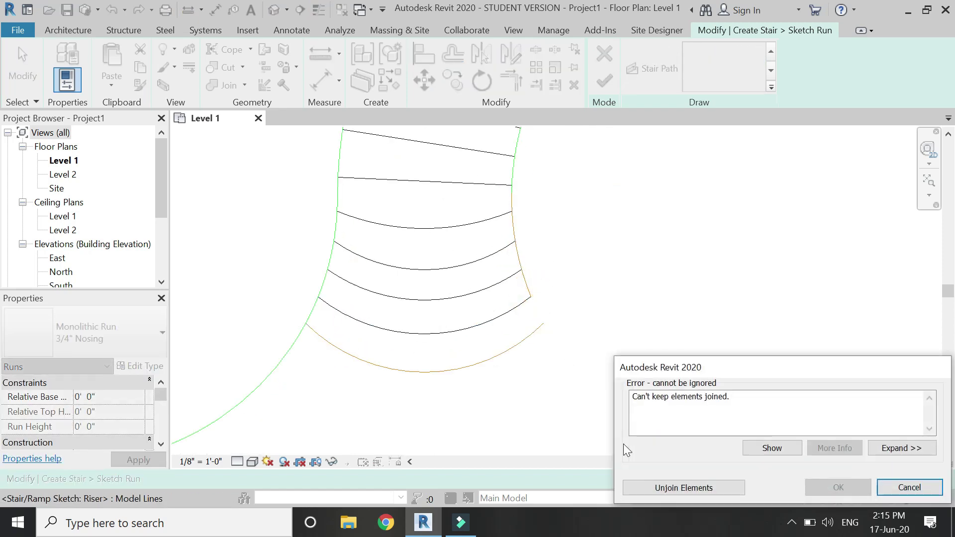
{"action": "left_click", "coordinate": [663, 489]}
{"action": "left_click", "coordinate": [328, 294]}
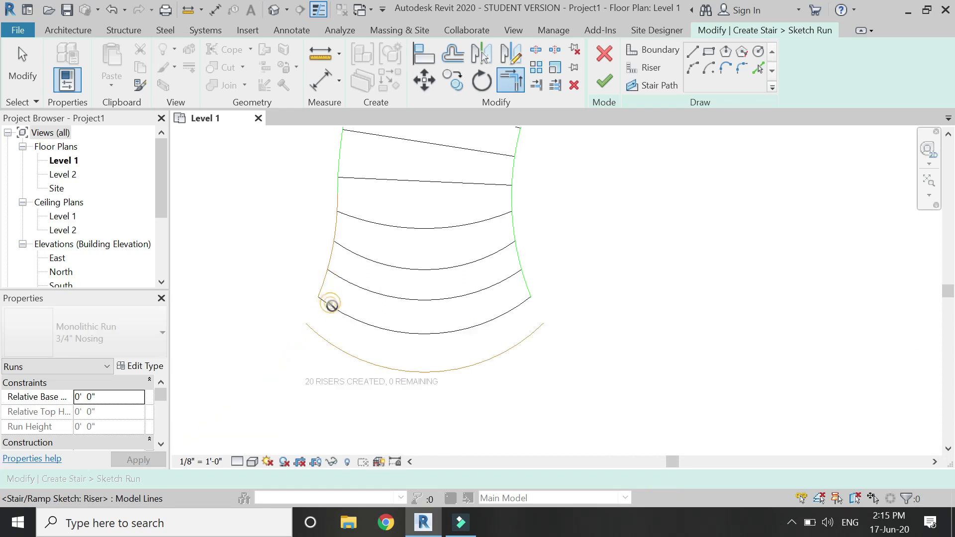
{"action": "left_click", "coordinate": [331, 305]}
{"action": "left_click", "coordinate": [687, 487]}
{"action": "key", "text": "Escape"}
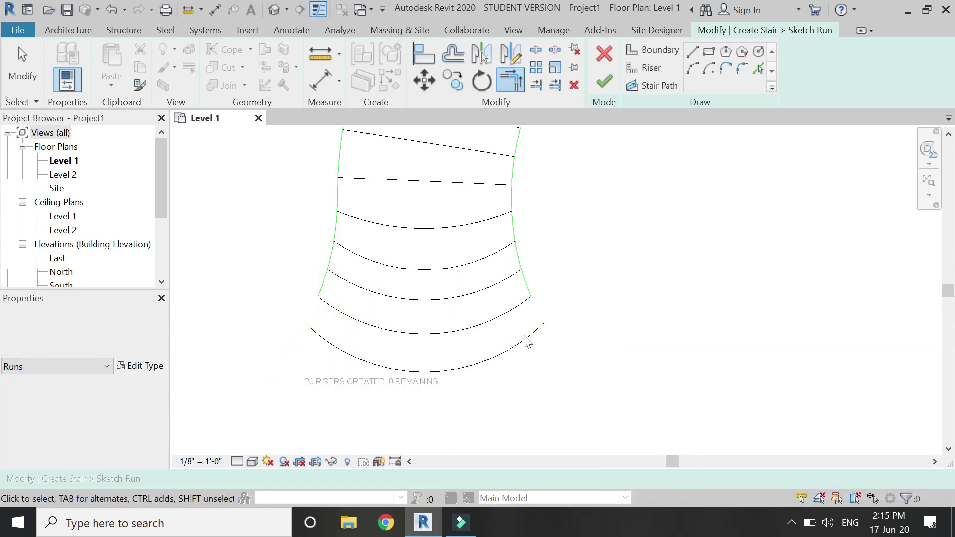
Sketch a short chord near the right boundary, arc a half circle over it, and delete the chord
{"action": "scroll", "coordinate": [534, 288], "scroll_direction": "up", "scroll_amount": 3}
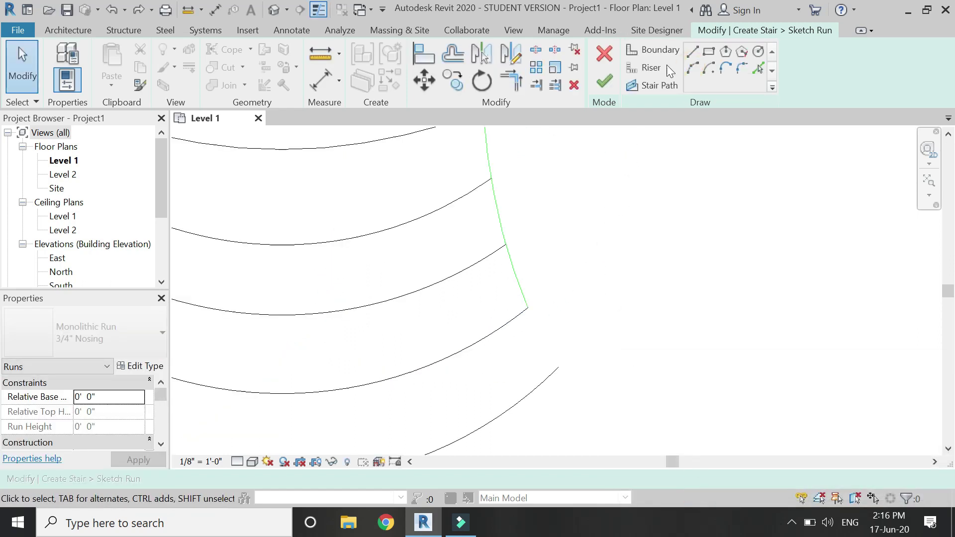
{"action": "left_click", "coordinate": [696, 68]}
{"action": "left_click", "coordinate": [601, 327]}
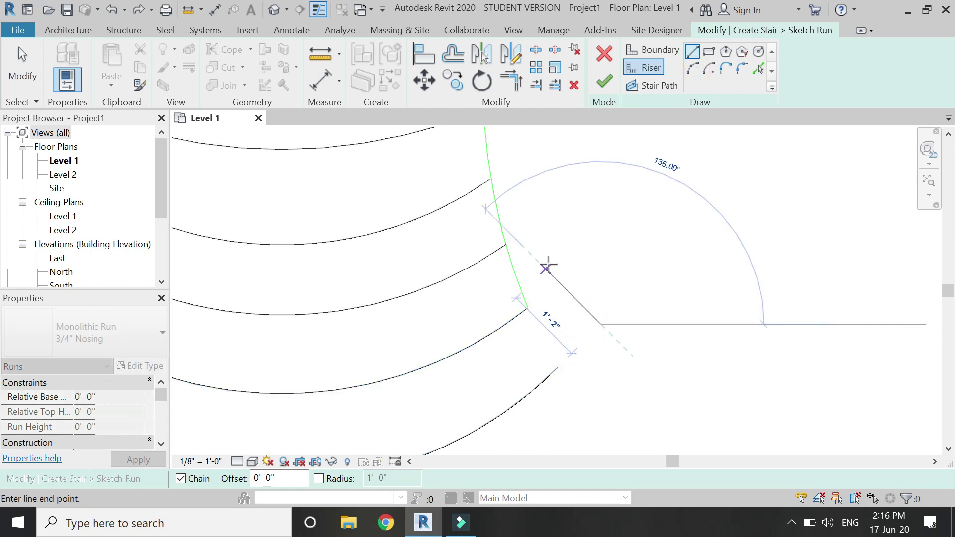
{"action": "left_click", "coordinate": [543, 259]}
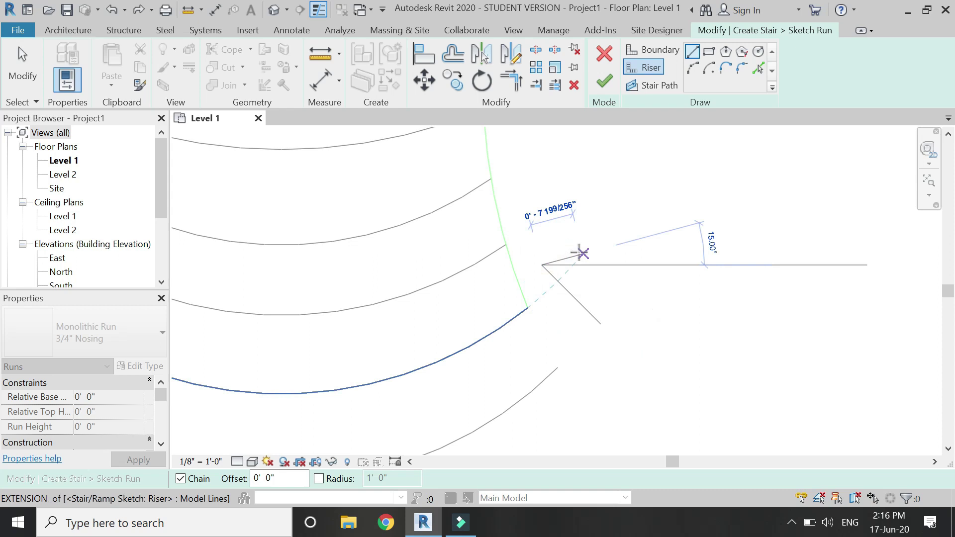
{"action": "key", "text": "Escape"}
{"action": "left_click", "coordinate": [693, 67]}
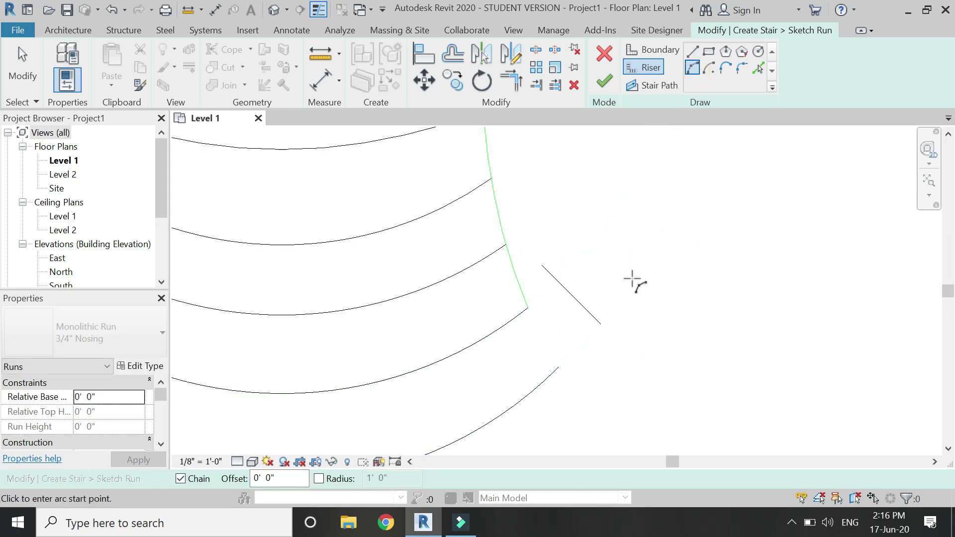
{"action": "left_click", "coordinate": [601, 324]}
{"action": "left_click", "coordinate": [543, 265]}
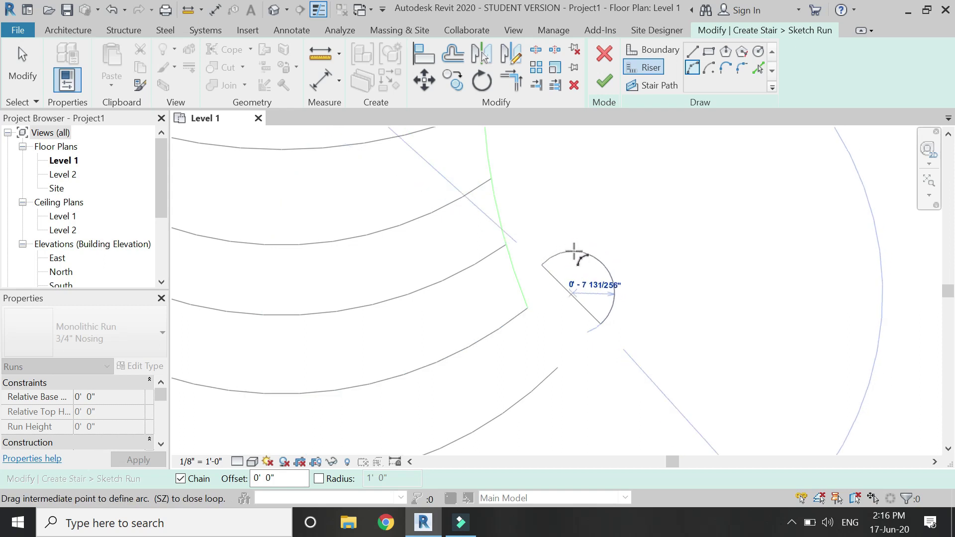
{"action": "left_click", "coordinate": [574, 252]}
{"action": "key", "text": "Escape"}
{"action": "key", "text": "Escape"}
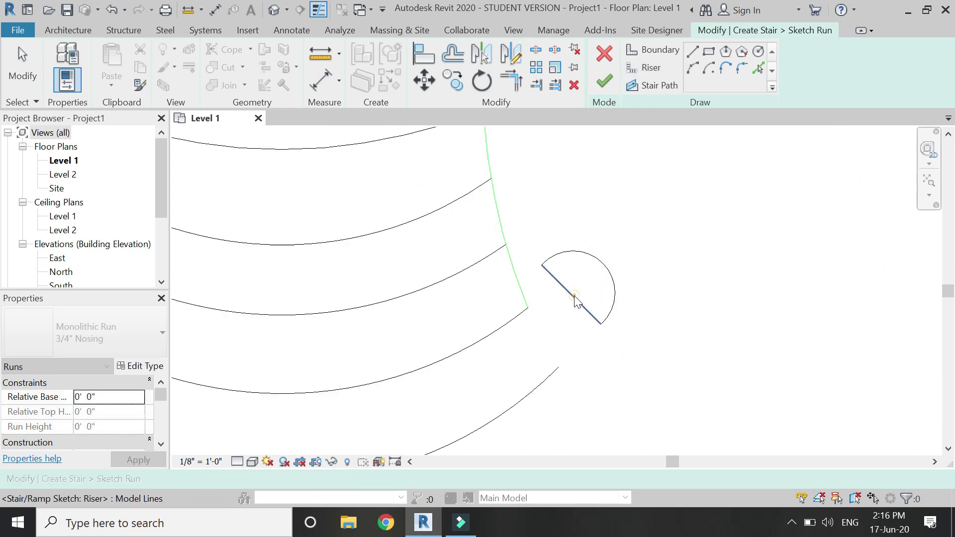
{"action": "key", "text": "Delete"}
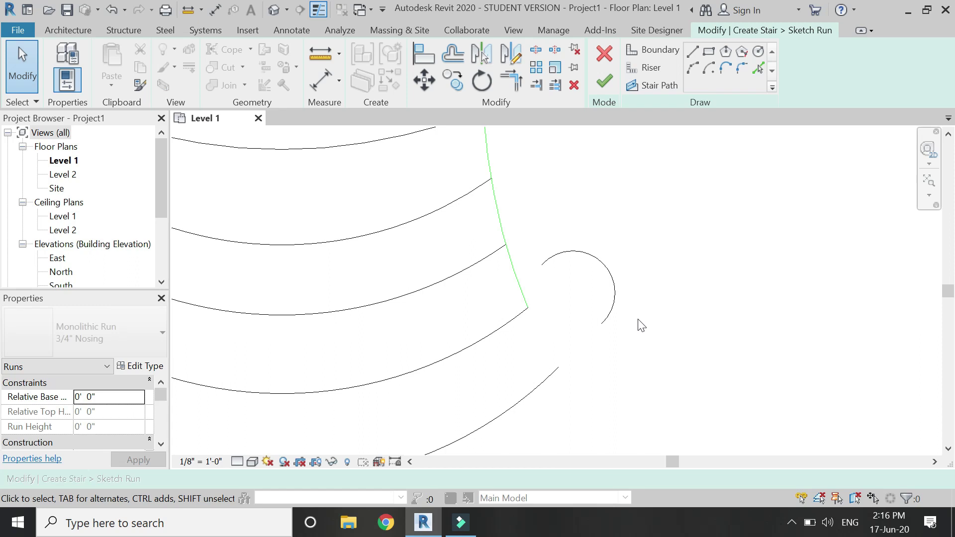
Corner the half-round arc with the lower riser using Trim/Extend (TR)
{"action": "key", "text": "t"}
{"action": "key", "text": "r"}
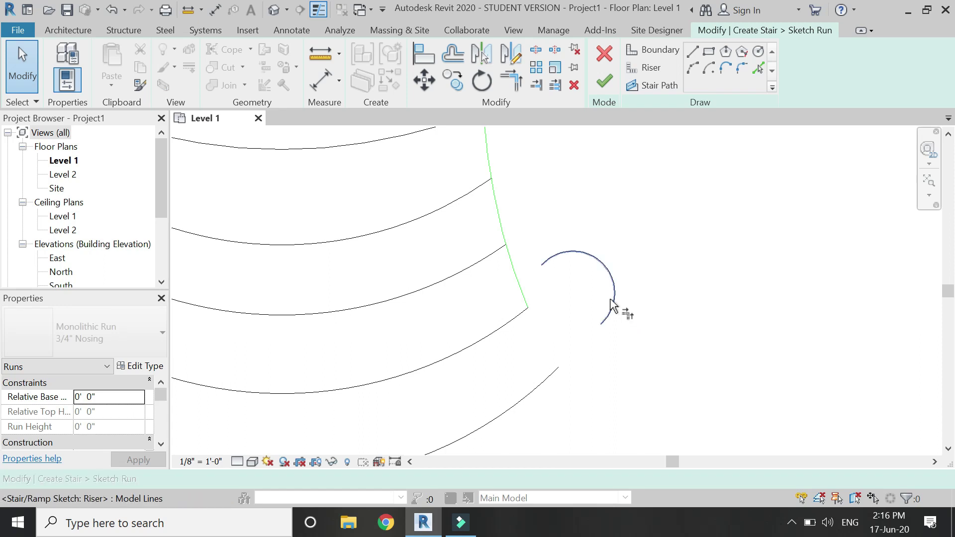
{"action": "left_click", "coordinate": [616, 310]}
{"action": "left_click", "coordinate": [551, 377]}
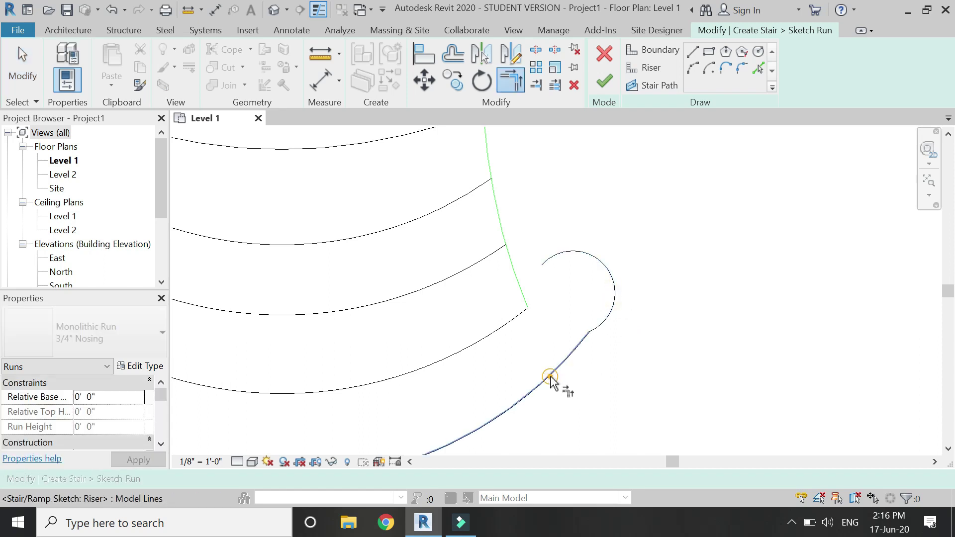
Move the half-round arc so its end snaps onto the lower riser's endpoint
{"action": "key", "text": "Escape"}
{"action": "left_click", "coordinate": [612, 313]}
{"action": "scroll", "coordinate": [592, 319], "scroll_direction": "up", "scroll_amount": 3}
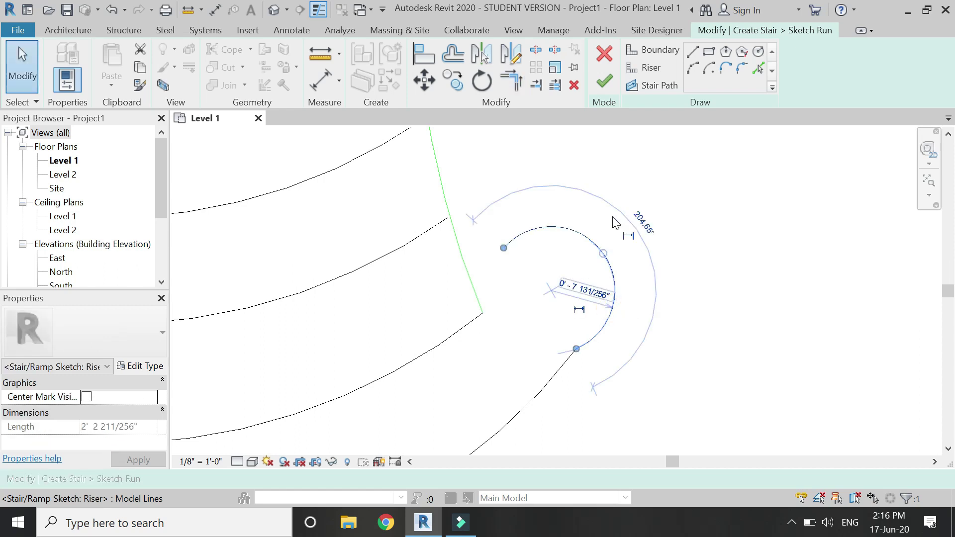
{"action": "left_click", "coordinate": [424, 80]}
{"action": "left_click", "coordinate": [584, 352]}
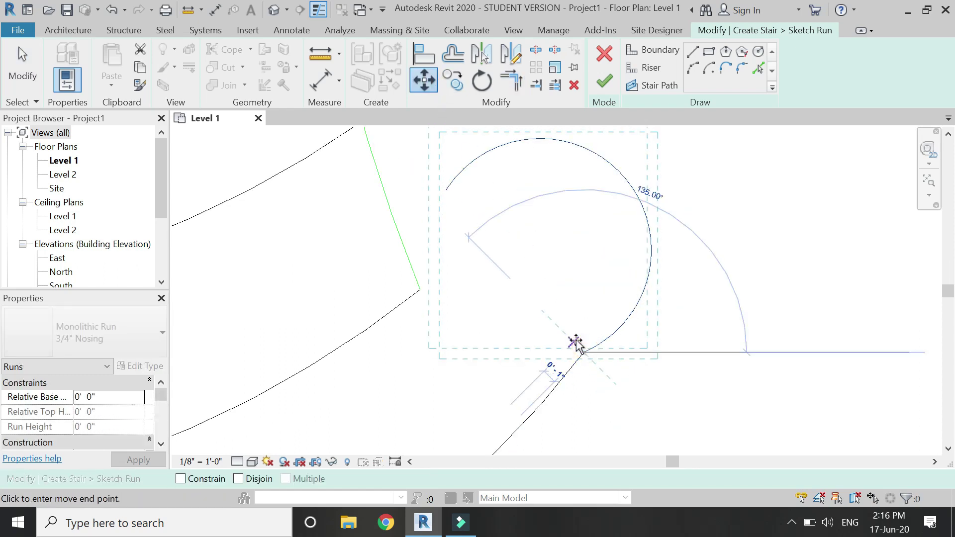
{"action": "left_click", "coordinate": [582, 355]}
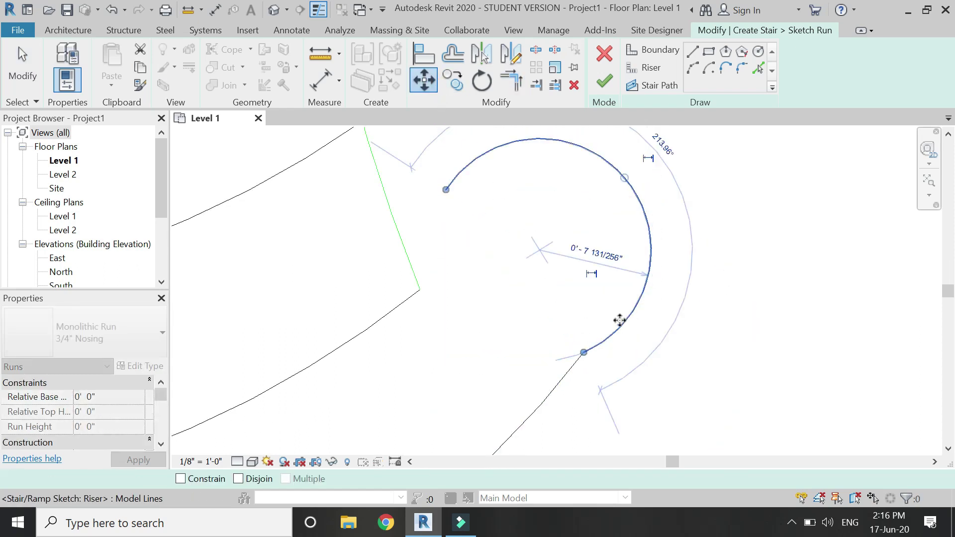
{"action": "key", "text": "m"}
{"action": "key", "text": "v"}
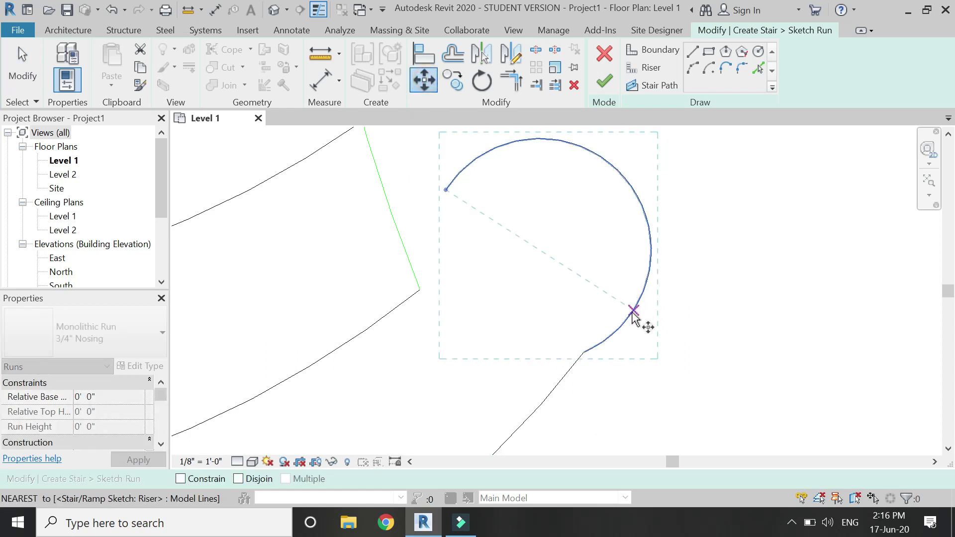
{"action": "left_click", "coordinate": [626, 318]}
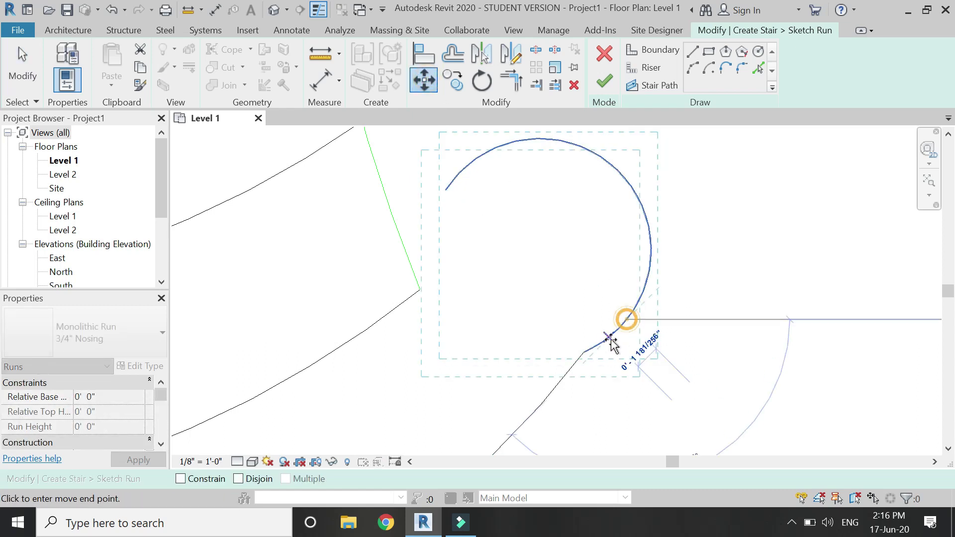
{"action": "left_click", "coordinate": [583, 353]}
{"action": "key", "text": "Escape"}
Move the half-round arc again from its lower end into its final position
{"action": "scroll", "coordinate": [685, 305], "scroll_direction": "down", "scroll_amount": 4}
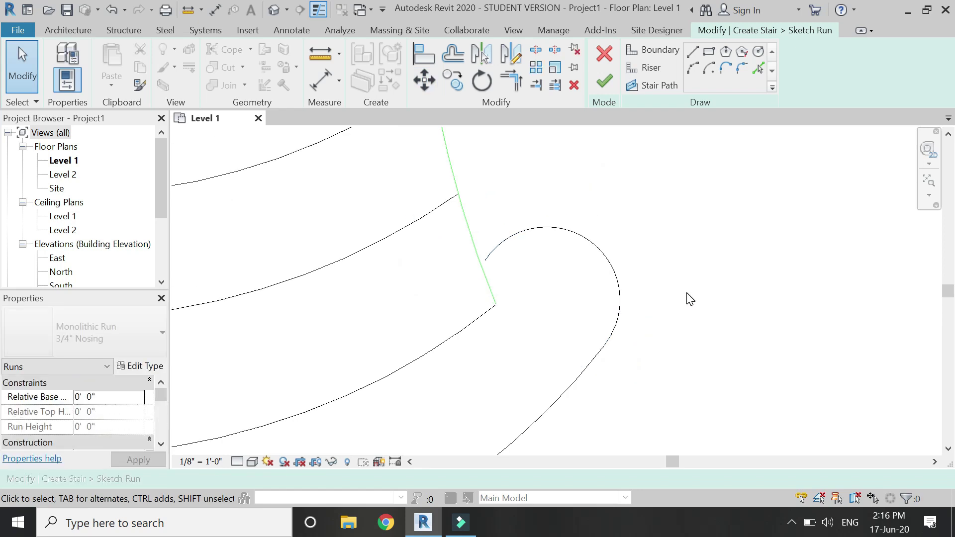
{"action": "left_click", "coordinate": [641, 280]}
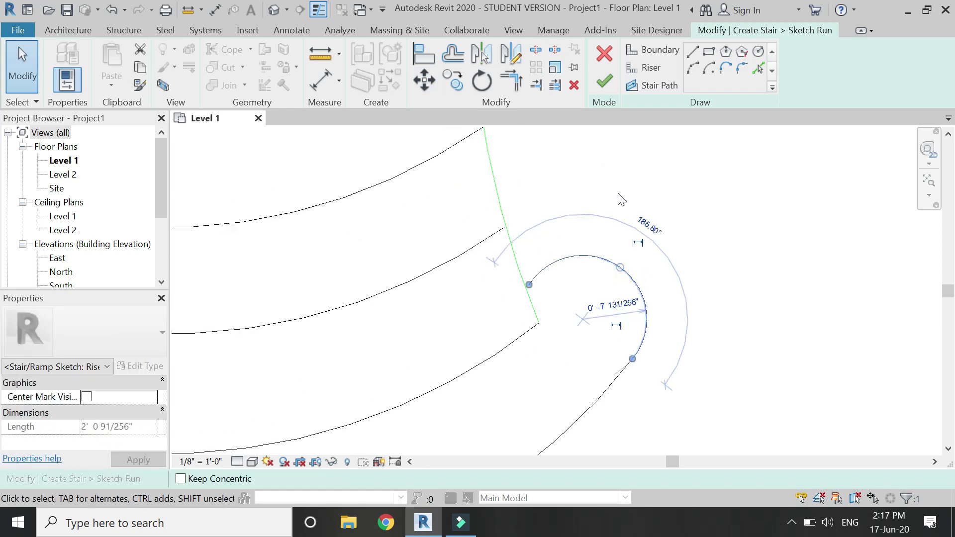
{"action": "key", "text": "m"}
{"action": "key", "text": "v"}
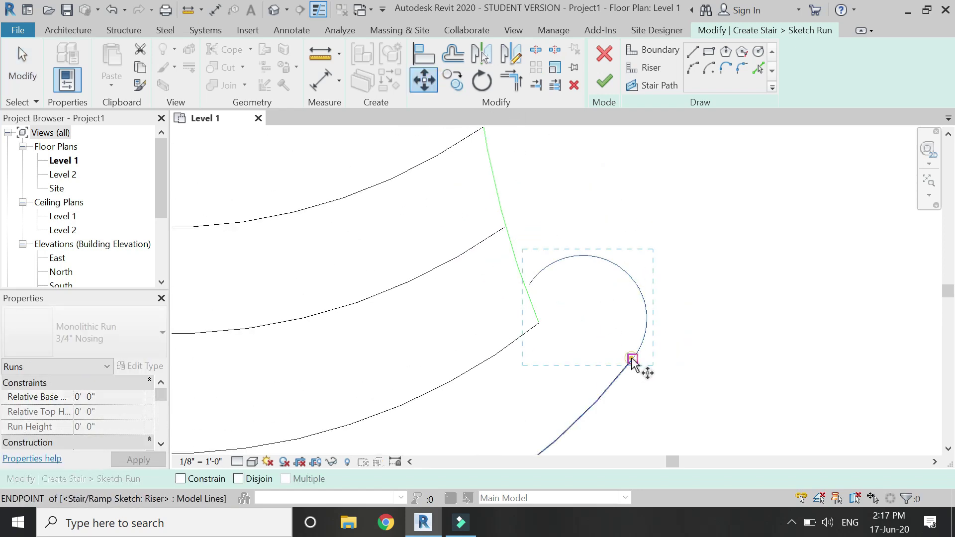
{"action": "left_click", "coordinate": [632, 358]}
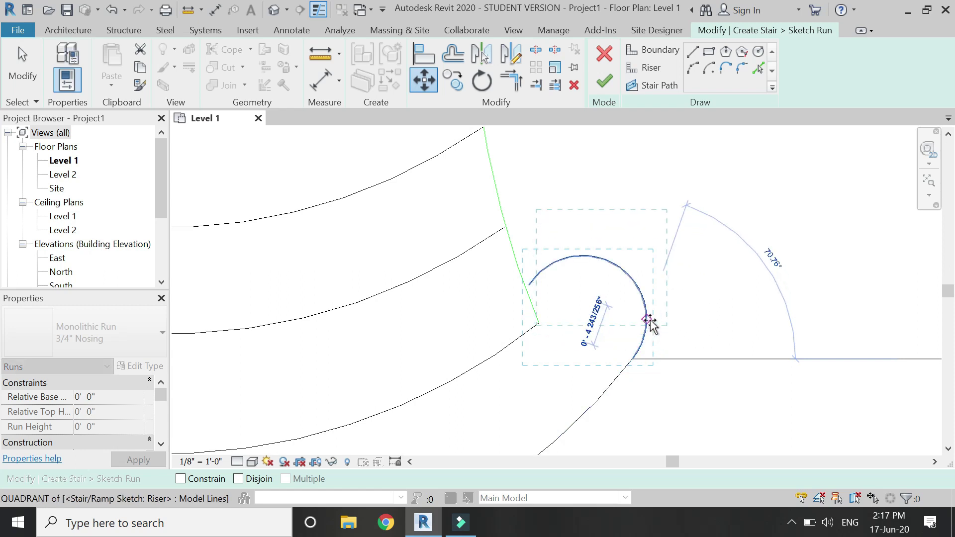
{"action": "left_click", "coordinate": [650, 323]}
Draw a start-end-radius riser arc from the right boundary intersection onto the half-round riser
{"action": "scroll", "coordinate": [678, 331], "scroll_direction": "up", "scroll_amount": 2}
{"action": "left_click", "coordinate": [644, 68]}
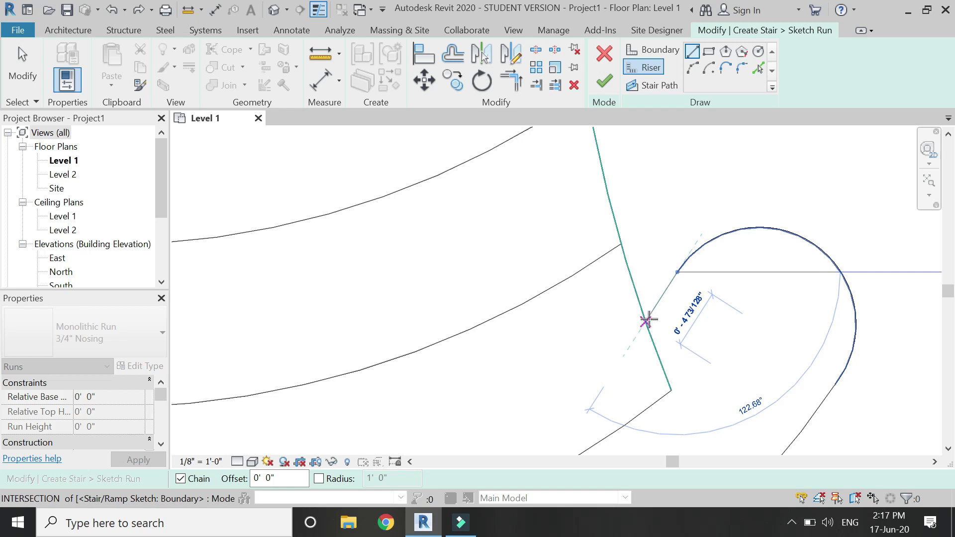
{"action": "left_click", "coordinate": [692, 67]}
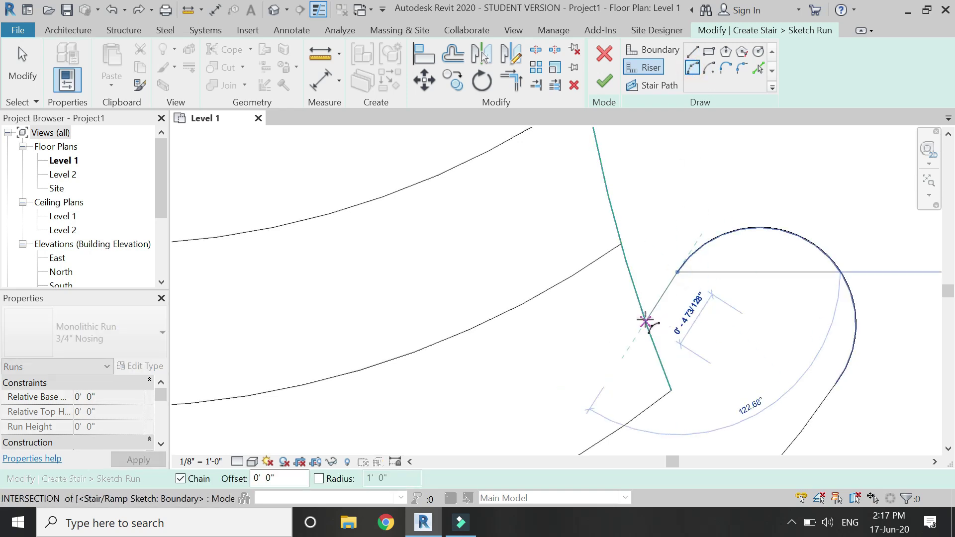
{"action": "left_click", "coordinate": [644, 322]}
{"action": "left_click", "coordinate": [667, 299]}
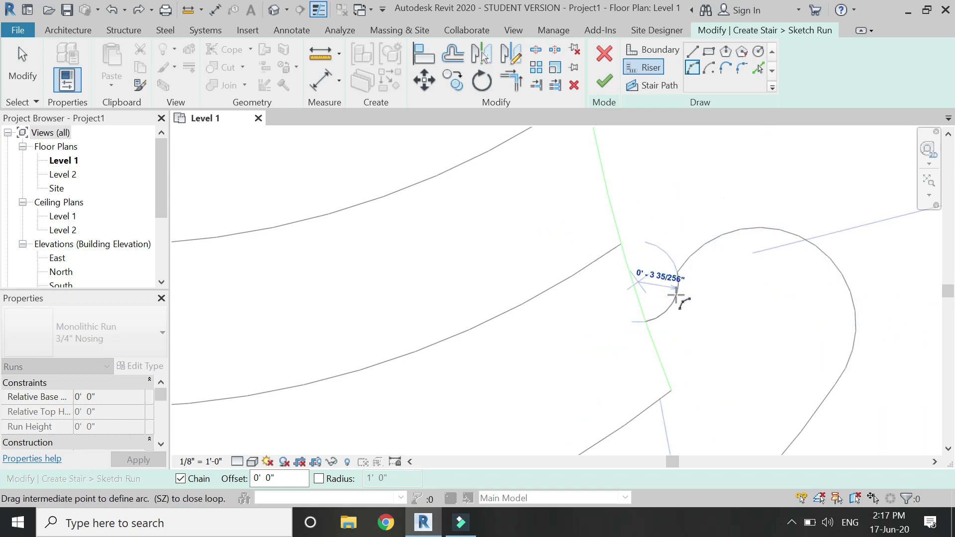
{"action": "left_click", "coordinate": [667, 283]}
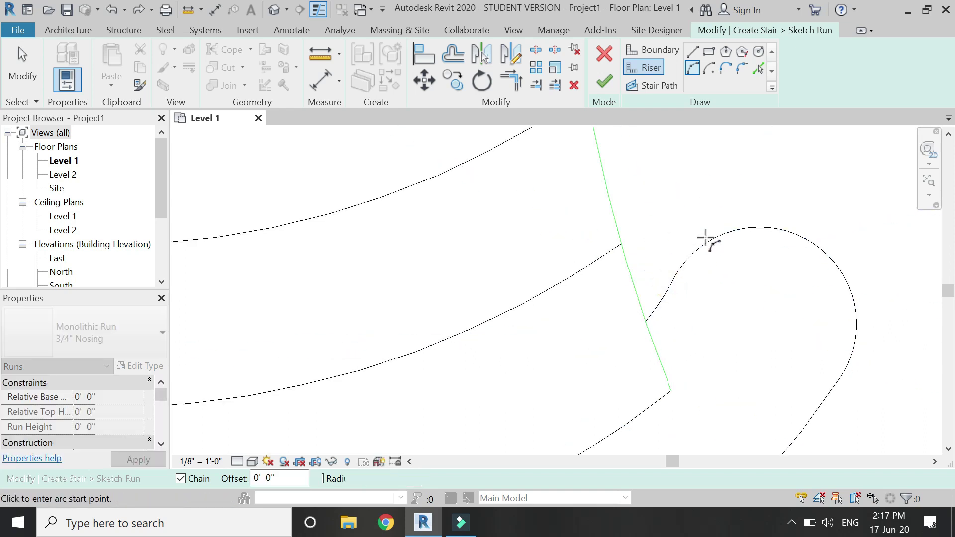
{"action": "key", "text": "Escape"}
{"action": "key", "text": "Escape"}
{"action": "scroll", "coordinate": [796, 264], "scroll_direction": "down", "scroll_amount": 3}
Mirror the curled riser pieces across the run's center to the left side
{"action": "left_click_drag", "start_coordinate": [813, 215], "coordinate": [738, 277]}
{"action": "left_click", "coordinate": [510, 53]}
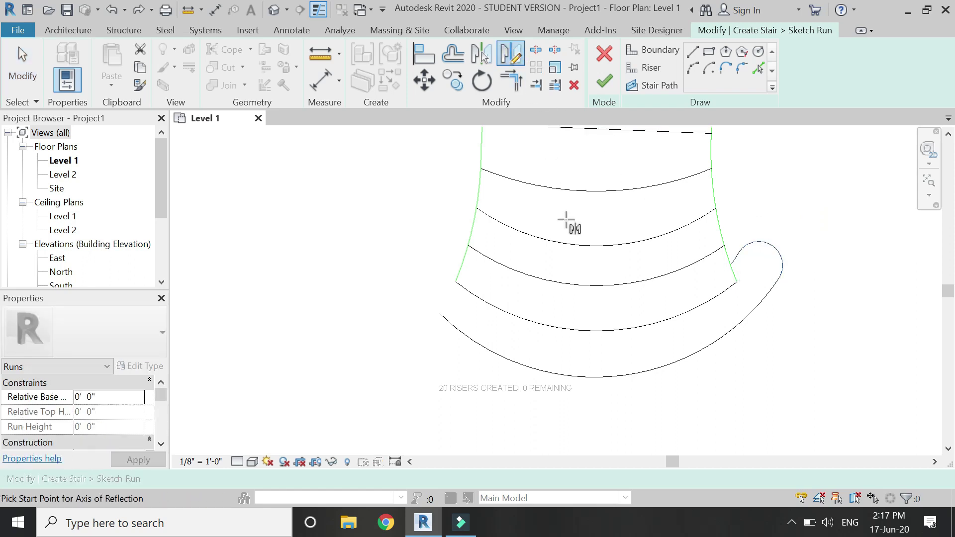
{"action": "left_click", "coordinate": [596, 331]}
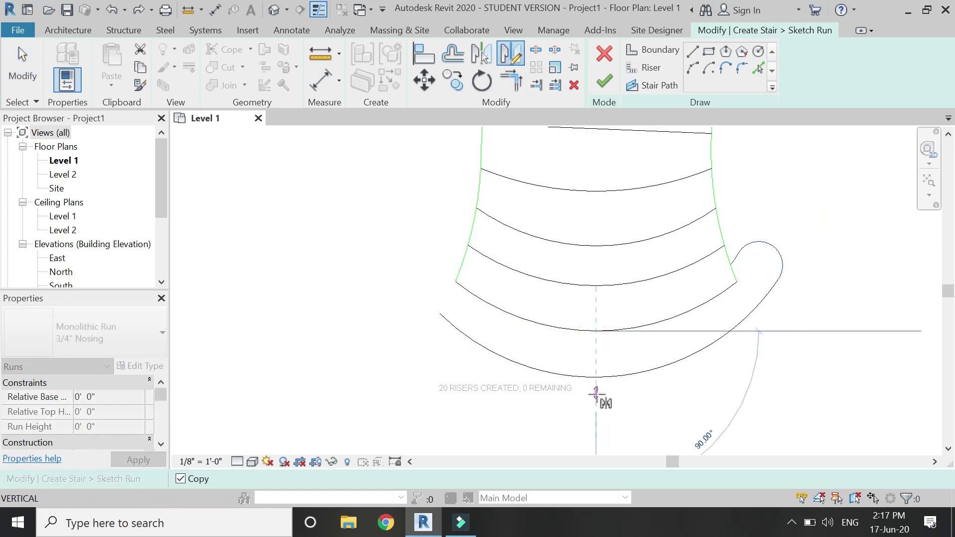
{"action": "left_click", "coordinate": [597, 398]}
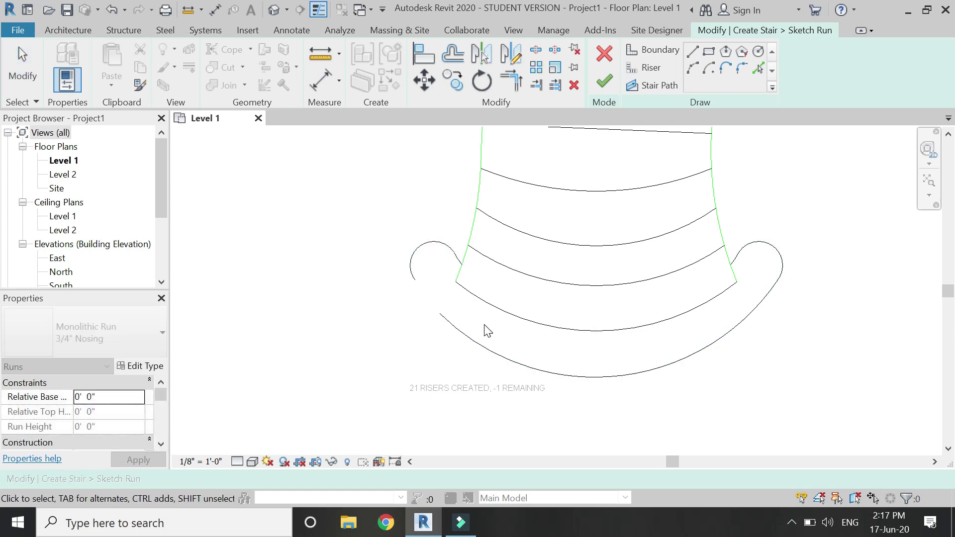
Extend the bottom riser arc's left end to meet the mirrored left loop
{"action": "key", "text": "t"}
{"action": "key", "text": "r"}
{"action": "left_click", "coordinate": [411, 273]}
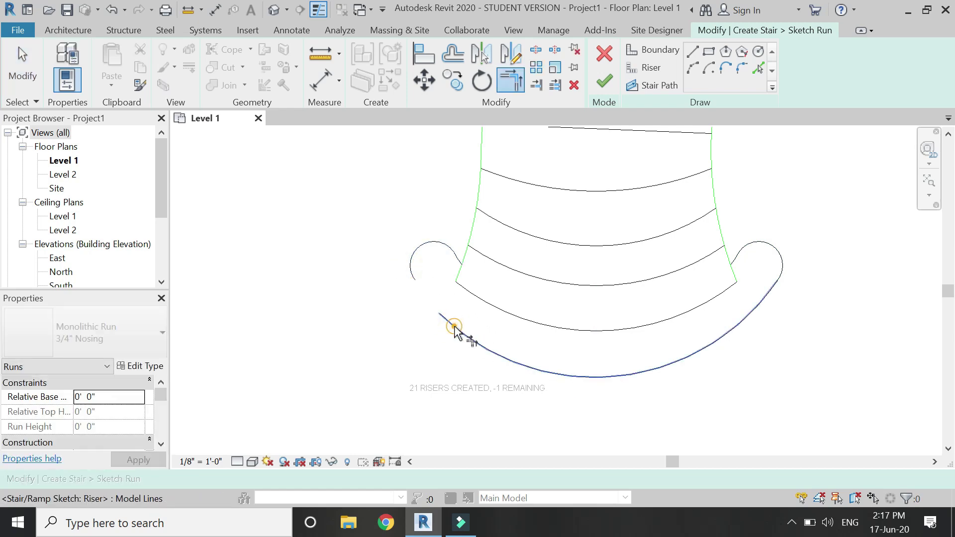
{"action": "key", "text": "Escape"}
{"action": "key", "text": "Escape"}
{"action": "scroll", "coordinate": [451, 322], "scroll_direction": "up", "scroll_amount": 2}
{"action": "left_click", "coordinate": [446, 320]}
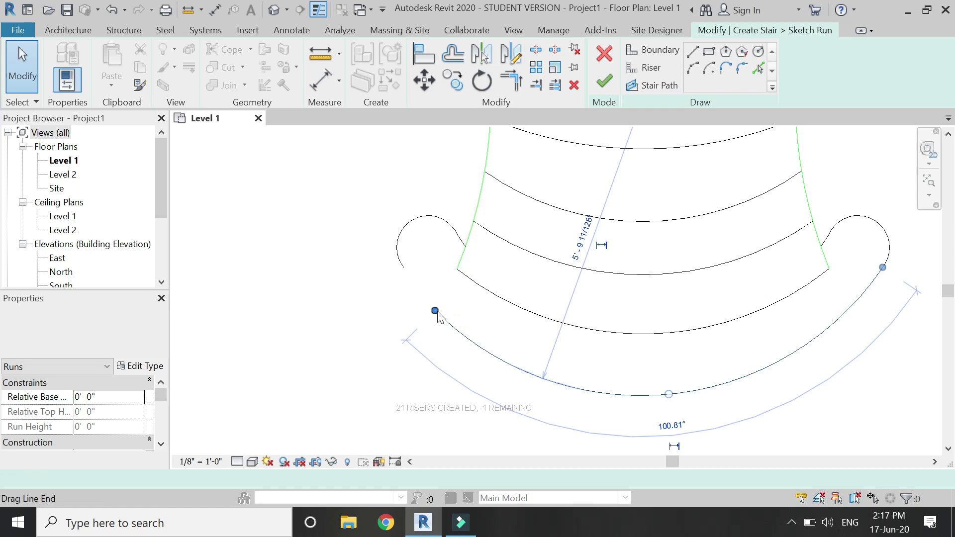
{"action": "left_click_drag", "start_coordinate": [411, 281], "coordinate": [401, 267]}
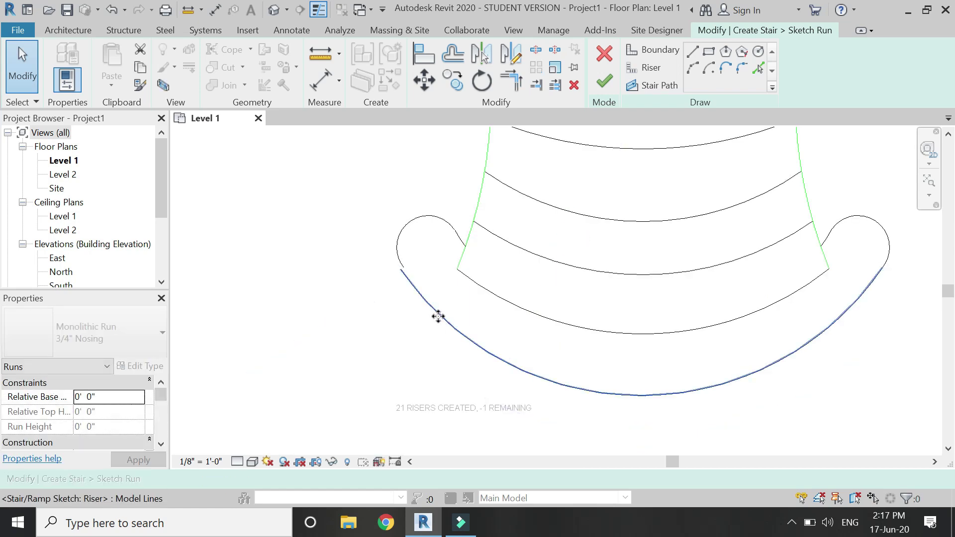
{"action": "left_click", "coordinate": [406, 230]}
Move the left loop lines so they attach to the bottom arc's end
{"action": "scroll", "coordinate": [405, 231], "scroll_direction": "up", "scroll_amount": 2}
{"action": "left_click", "coordinate": [403, 257]}
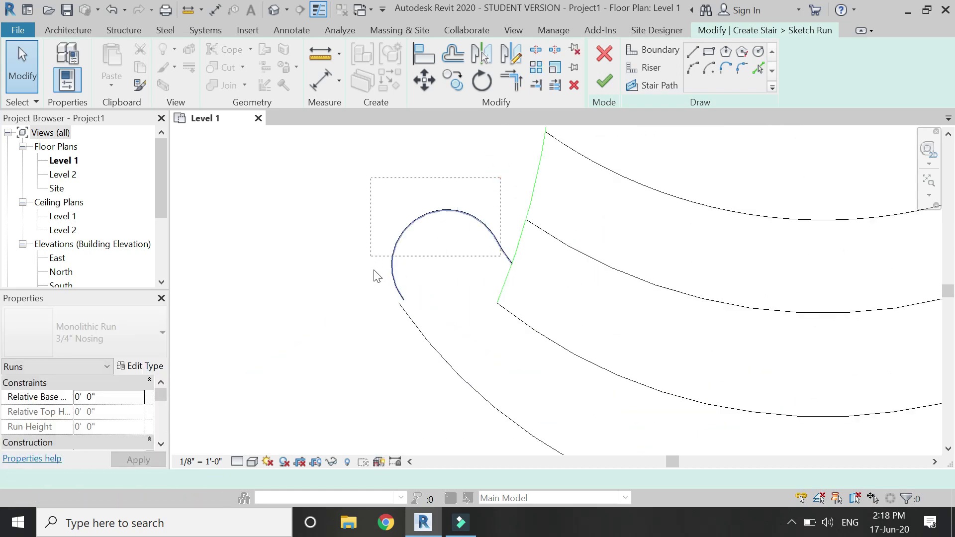
{"action": "left_click_drag", "start_coordinate": [374, 270], "coordinate": [372, 266]}
{"action": "left_click", "coordinate": [431, 77]}
{"action": "scroll", "coordinate": [409, 305], "scroll_direction": "up", "scroll_amount": 3}
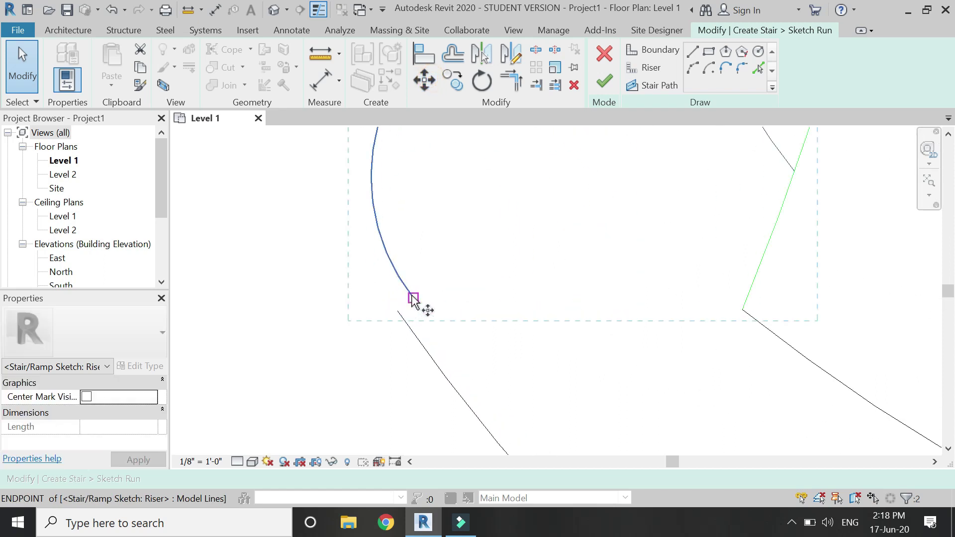
{"action": "left_click", "coordinate": [413, 297]}
{"action": "left_click", "coordinate": [392, 306]}
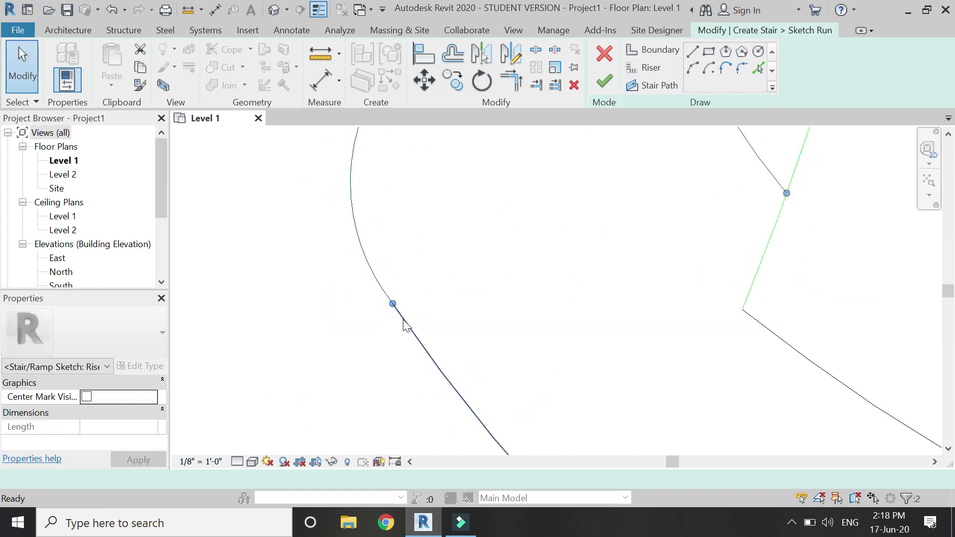
{"action": "scroll", "coordinate": [388, 324], "scroll_direction": "down", "scroll_amount": 4}
Draw an arc stair path from the top riser to the bottom riser, then finish the run
{"action": "scroll", "coordinate": [358, 313], "scroll_direction": "down", "scroll_amount": 1}
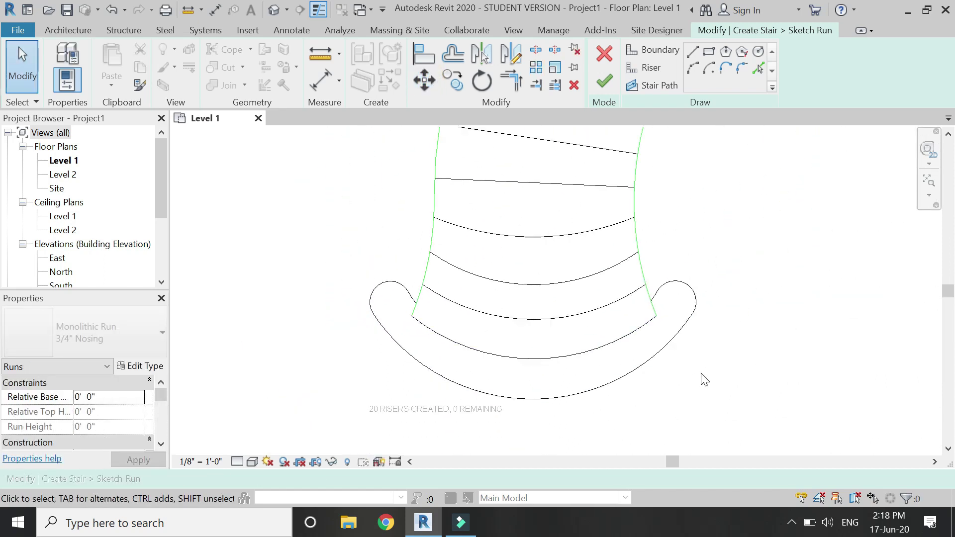
{"action": "scroll", "coordinate": [709, 380], "scroll_direction": "down", "scroll_amount": 2}
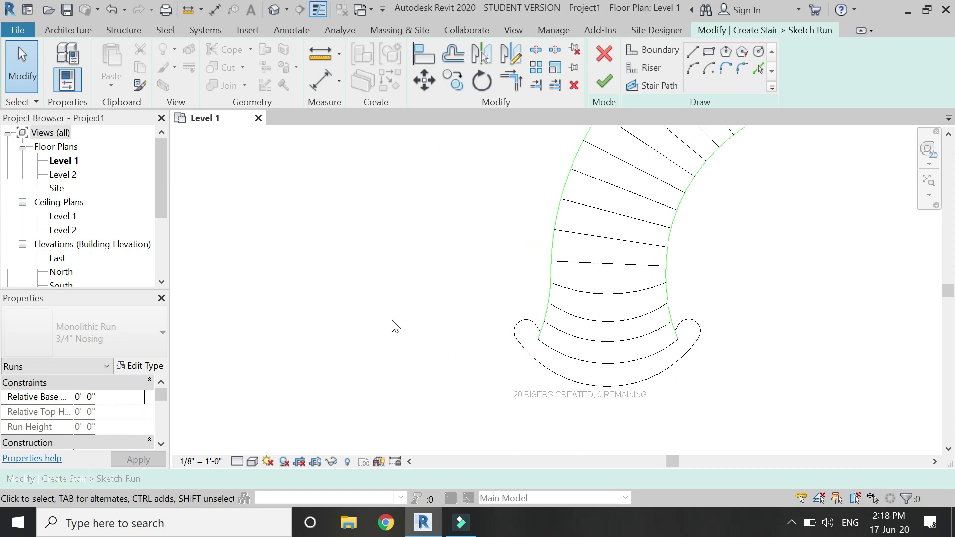
{"action": "scroll", "coordinate": [396, 327], "scroll_direction": "down", "scroll_amount": 2}
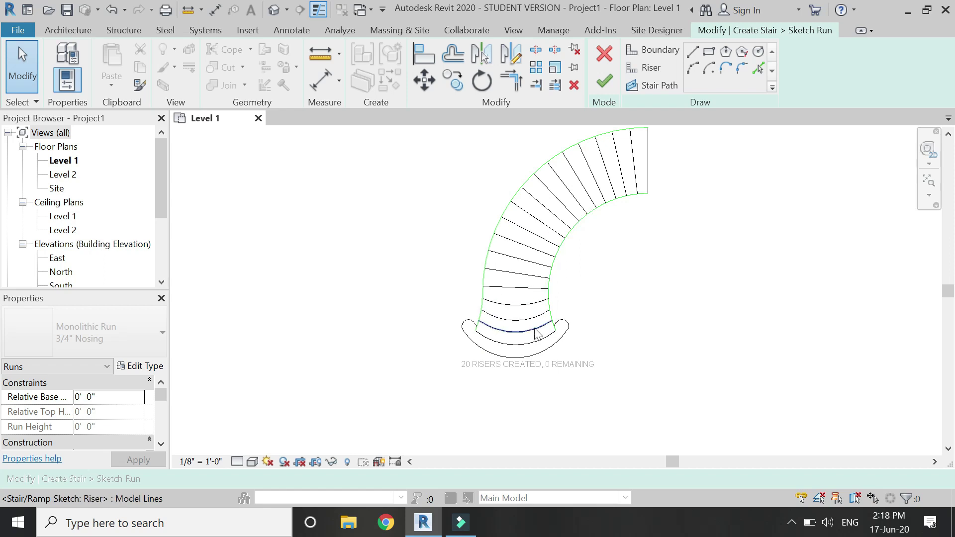
{"action": "scroll", "coordinate": [552, 342], "scroll_direction": "up", "scroll_amount": 1}
{"action": "scroll", "coordinate": [479, 388], "scroll_direction": "down", "scroll_amount": 1}
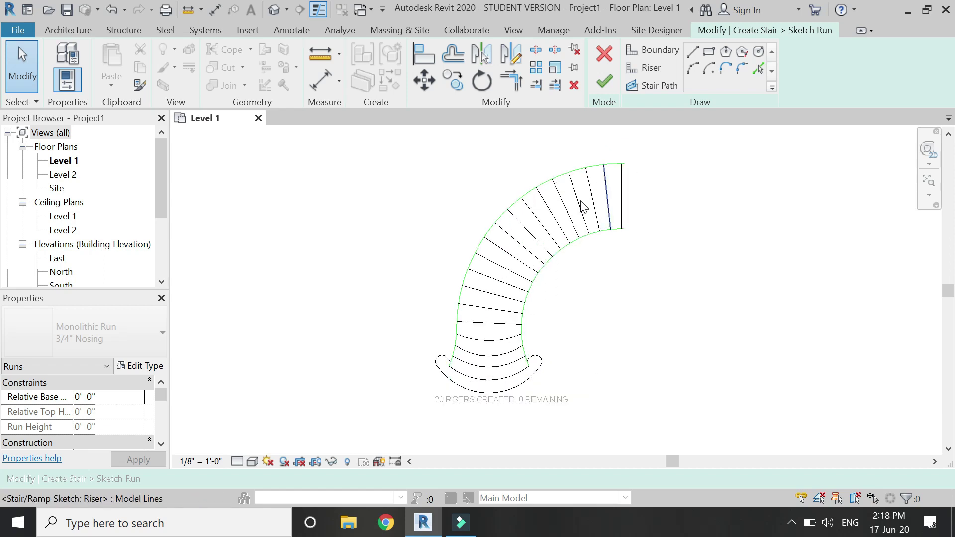
{"action": "left_click", "coordinate": [646, 87]}
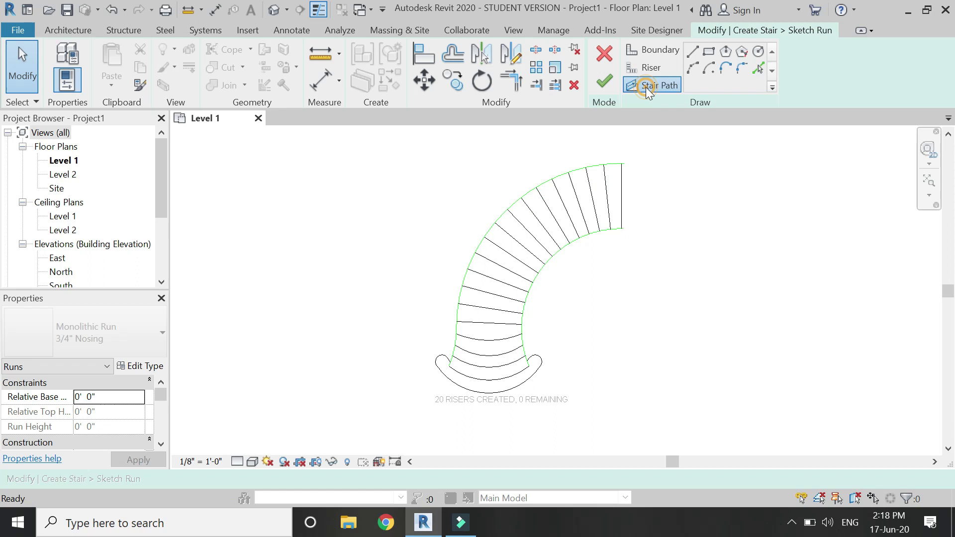
{"action": "left_click", "coordinate": [692, 67]}
{"action": "left_click", "coordinate": [618, 185]}
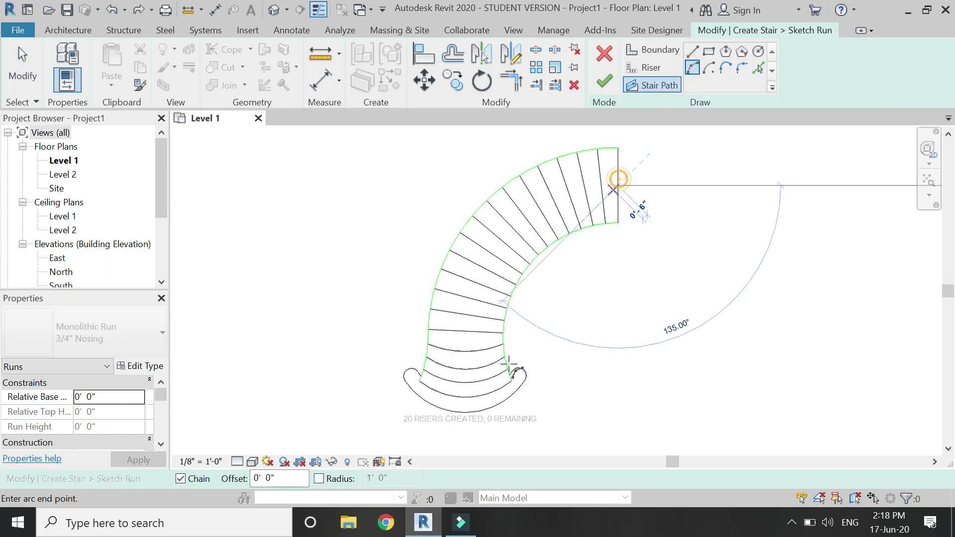
{"action": "left_click", "coordinate": [466, 411]}
{"action": "left_click", "coordinate": [492, 254]}
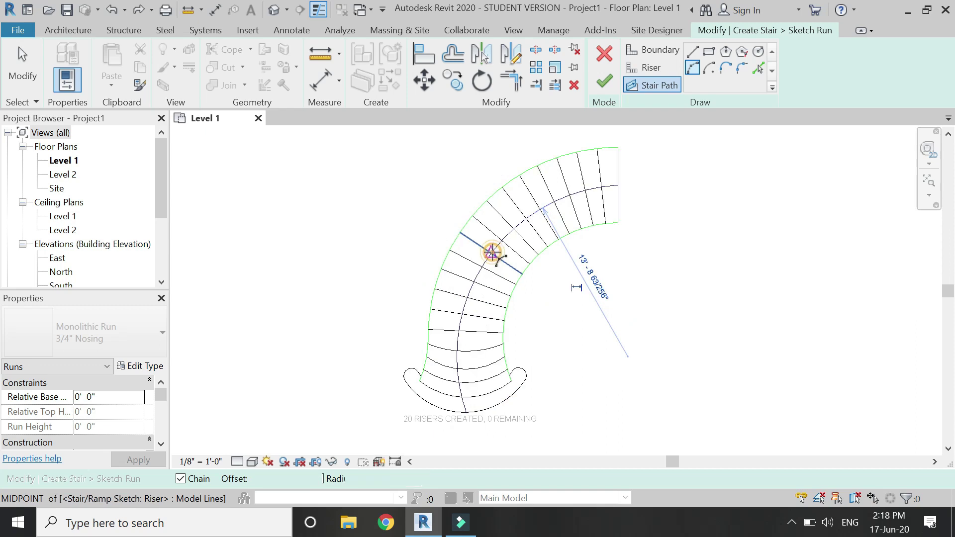
{"action": "key", "text": "Escape"}
{"action": "key", "text": "Escape"}
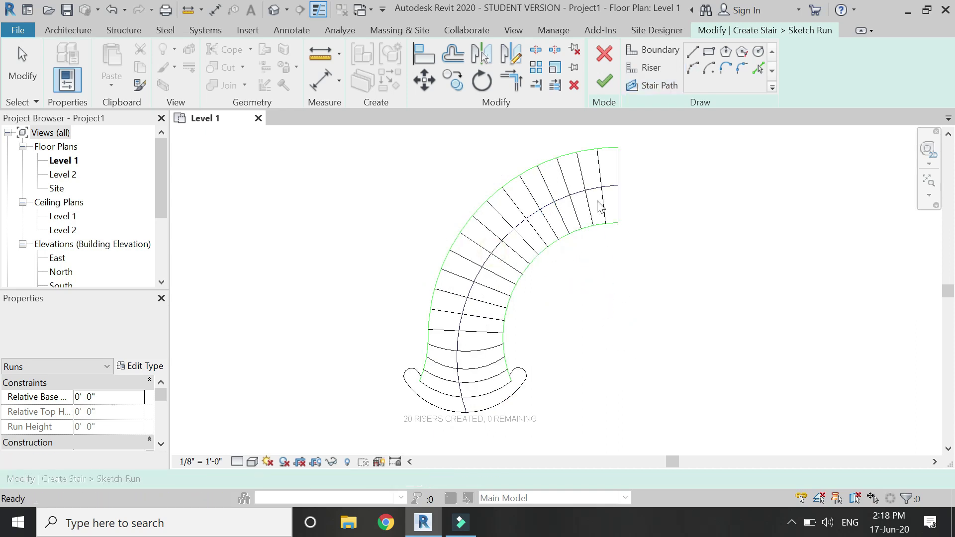
{"action": "left_click", "coordinate": [604, 82]}
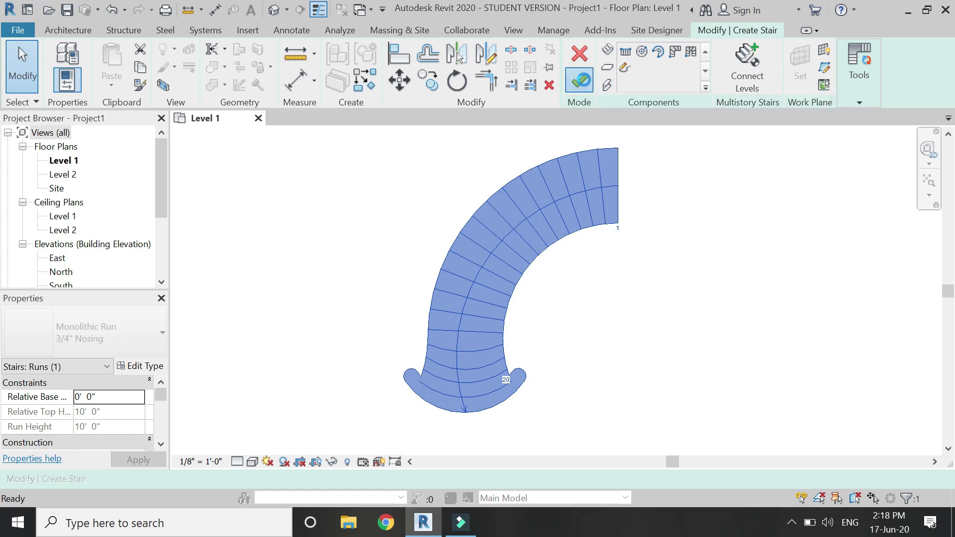
Finish edit mode to create the stair, then select it to verify its Level 1–Level 2 span
{"action": "left_click", "coordinate": [580, 80]}
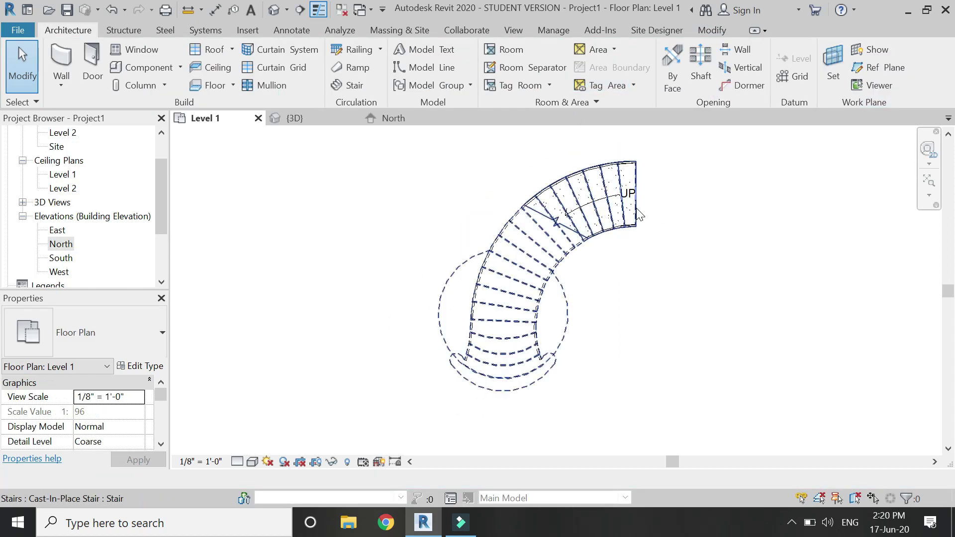
{"action": "left_click", "coordinate": [635, 208]}
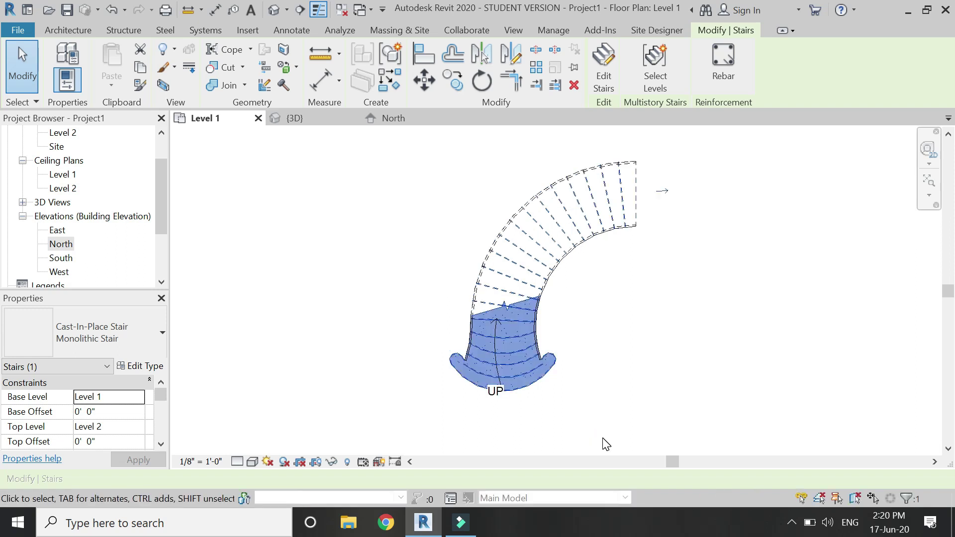
{"action": "left_click", "coordinate": [601, 437]}
{"action": "scroll", "coordinate": [563, 315], "scroll_direction": "up", "scroll_amount": 1}
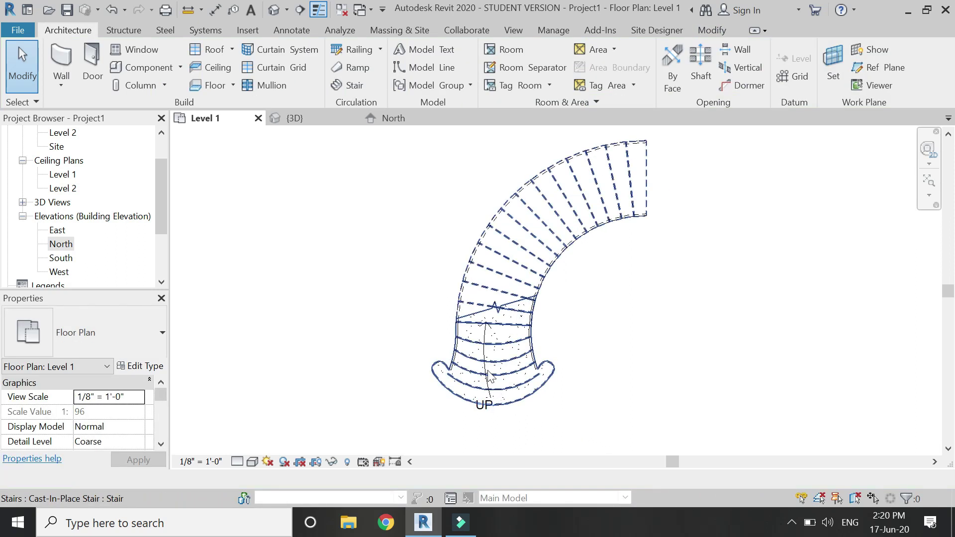
In the 3D view, change the stair to Assembled Stair 7" max riser 11" tread
{"action": "left_click", "coordinate": [317, 119]}
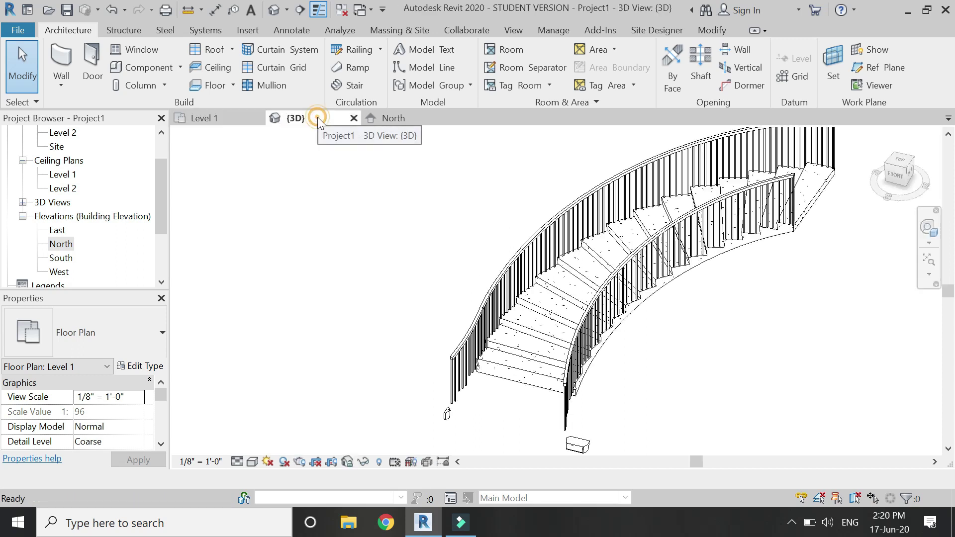
{"action": "scroll", "coordinate": [386, 317], "scroll_direction": "down", "scroll_amount": 2}
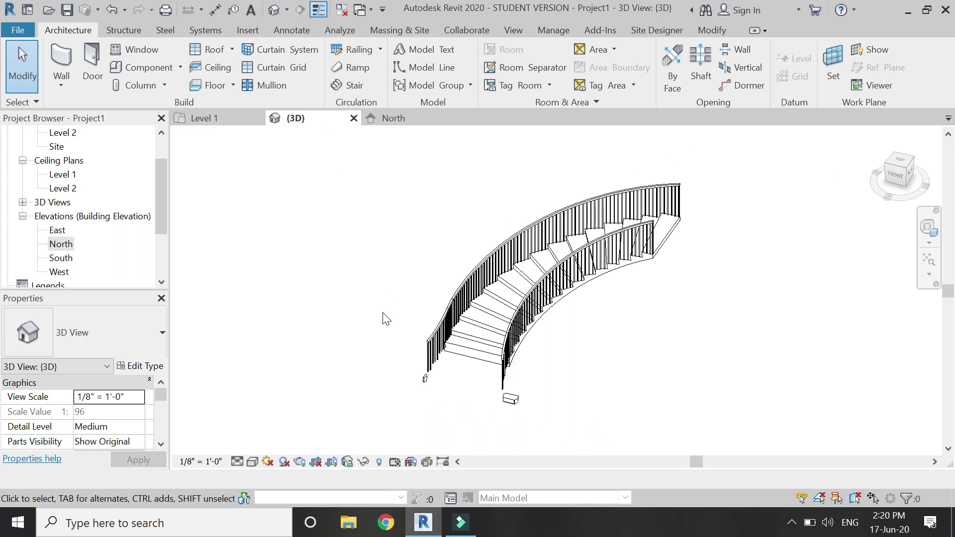
{"action": "left_click", "coordinate": [490, 343]}
{"action": "scroll", "coordinate": [279, 366], "scroll_direction": "up", "scroll_amount": 1}
{"action": "left_click", "coordinate": [143, 342]}
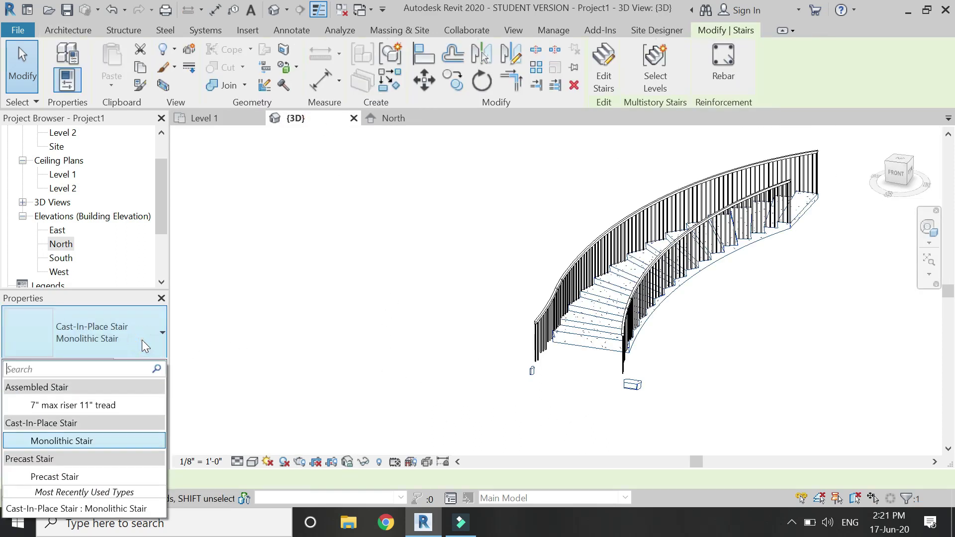
{"action": "left_click", "coordinate": [85, 403]}
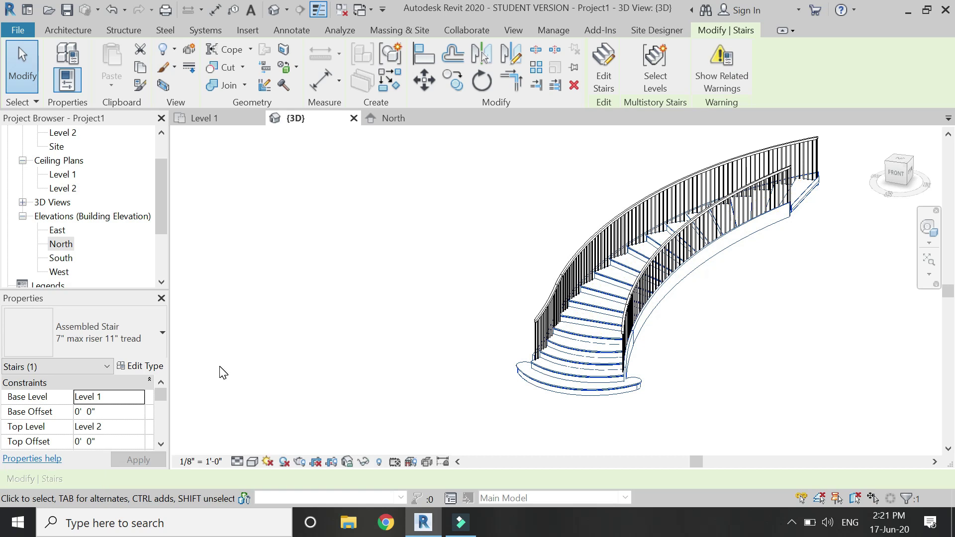
{"action": "left_click", "coordinate": [222, 373]}
Delete both the outer and inner railings from the stair
{"action": "scroll", "coordinate": [319, 390], "scroll_direction": "up", "scroll_amount": 2}
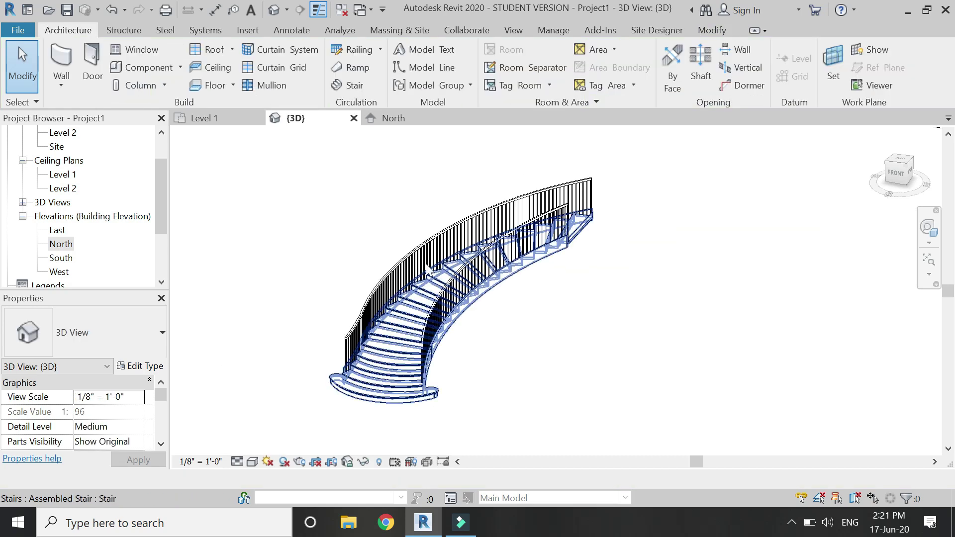
{"action": "scroll", "coordinate": [458, 234], "scroll_direction": "up", "scroll_amount": 1}
{"action": "left_click", "coordinate": [461, 234]}
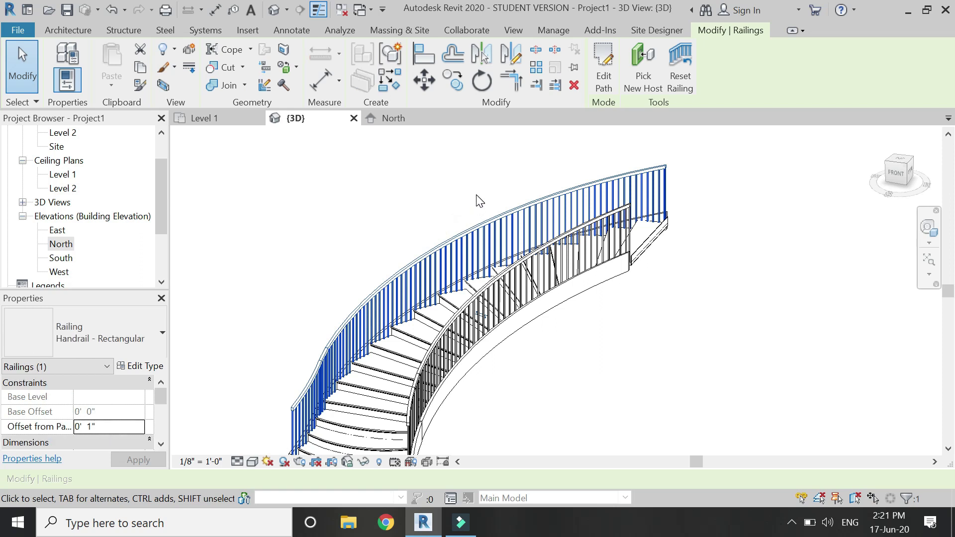
{"action": "key", "text": "Delete"}
{"action": "scroll", "coordinate": [597, 199], "scroll_direction": "up", "scroll_amount": 2}
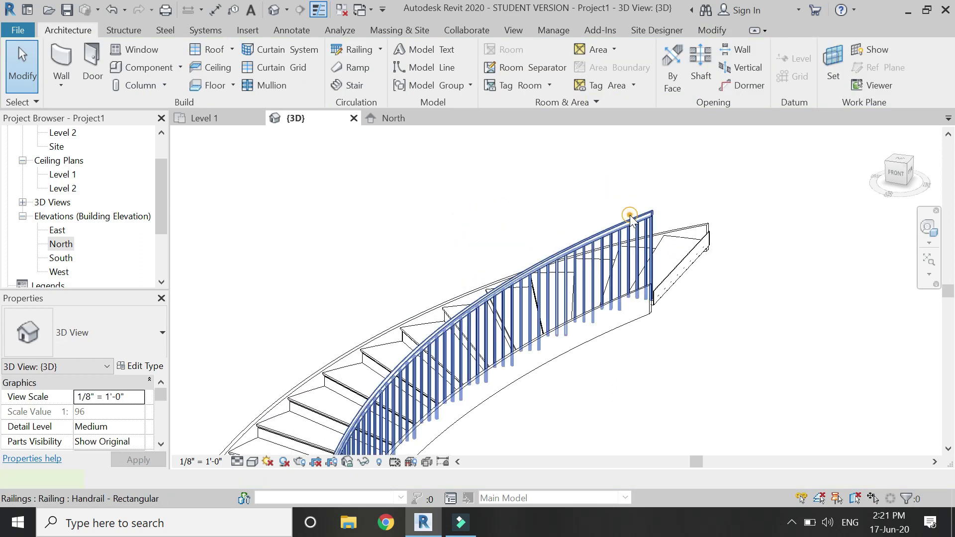
{"action": "left_click", "coordinate": [633, 218]}
{"action": "key", "text": "Delete"}
{"action": "left_click", "coordinate": [680, 235]}
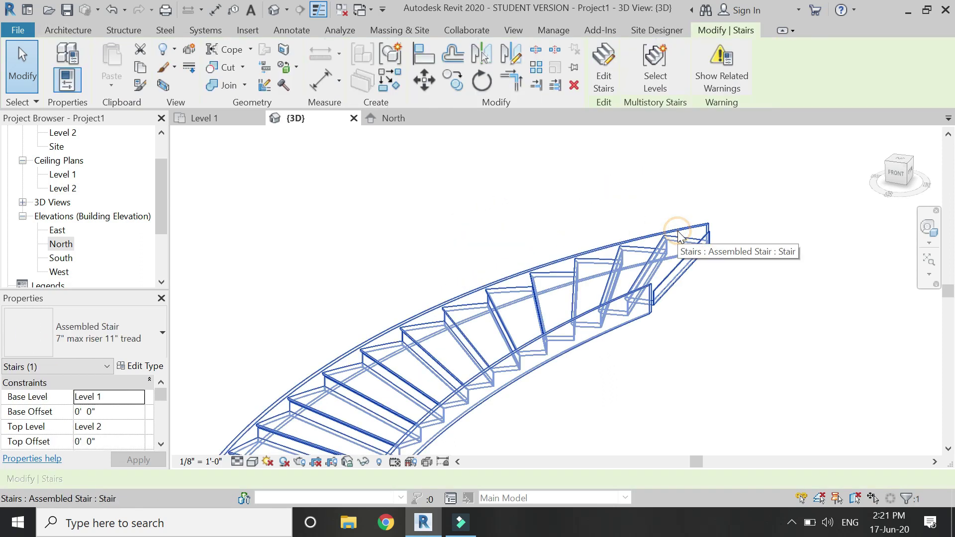
Enter stair edit mode and inspect the outer and inner stringers
{"action": "double_click", "coordinate": [679, 232]}
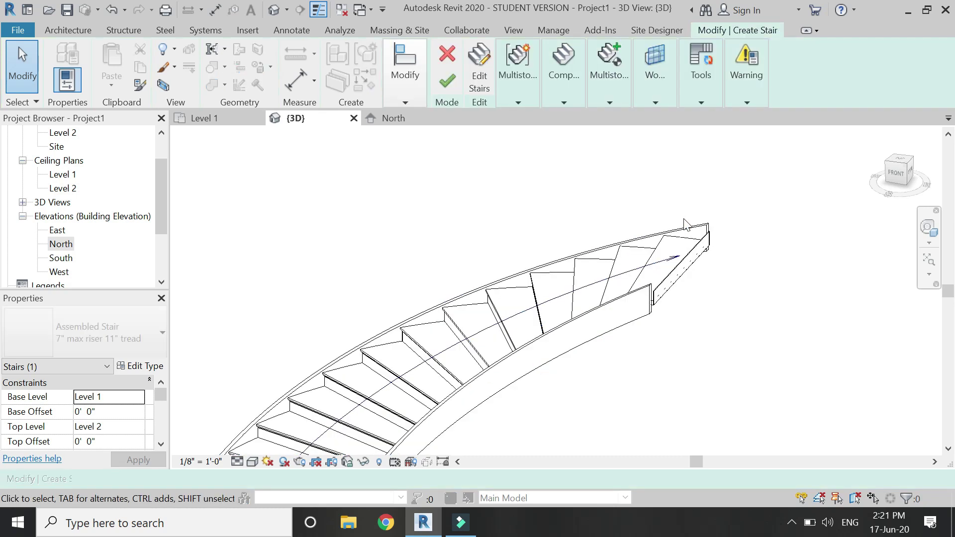
{"action": "left_click", "coordinate": [690, 221]}
{"action": "key", "text": "Escape"}
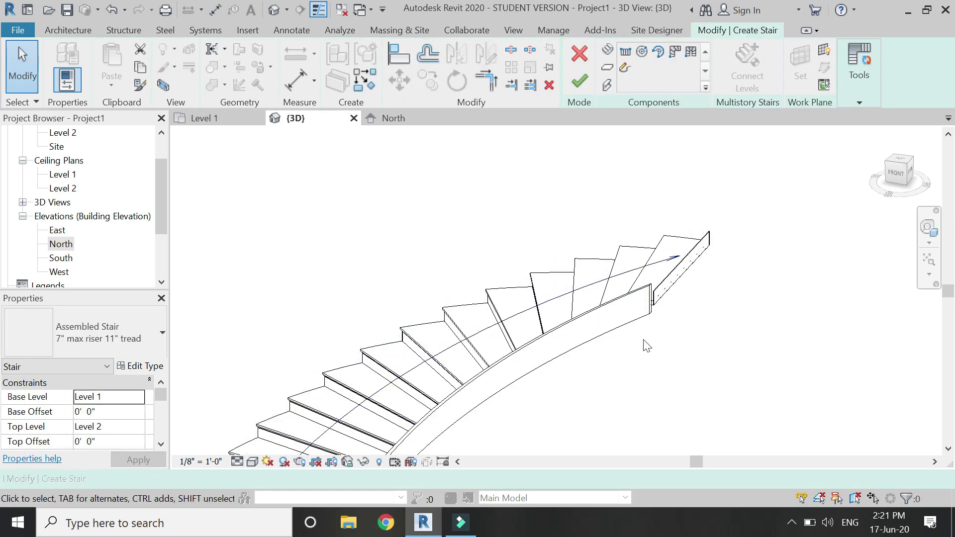
{"action": "scroll", "coordinate": [639, 323], "scroll_direction": "up", "scroll_amount": 2}
{"action": "left_click", "coordinate": [635, 302]}
{"action": "scroll", "coordinate": [635, 302], "scroll_direction": "up", "scroll_amount": 2}
{"action": "key", "text": "Escape"}
{"action": "scroll", "coordinate": [592, 289], "scroll_direction": "down", "scroll_amount": 3}
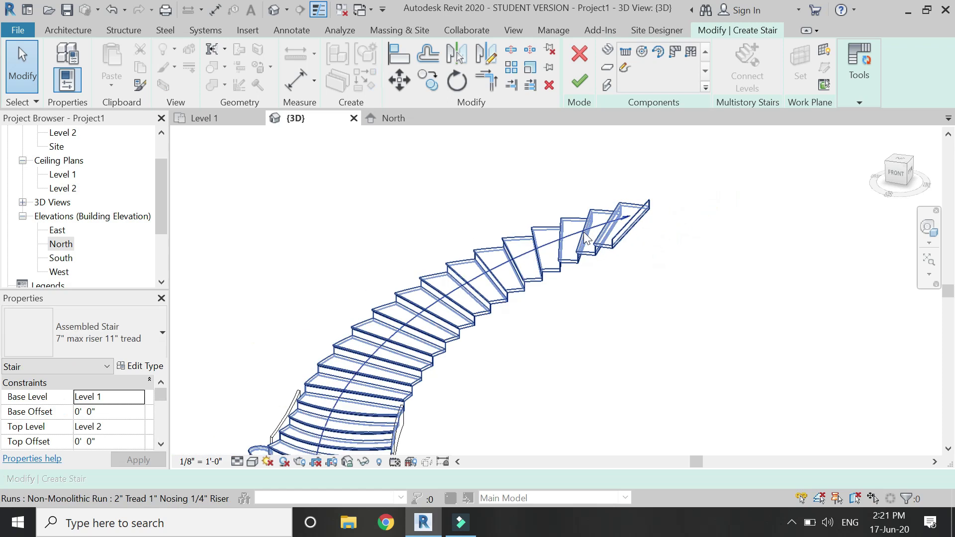
{"action": "scroll", "coordinate": [477, 371], "scroll_direction": "up", "scroll_amount": 3}
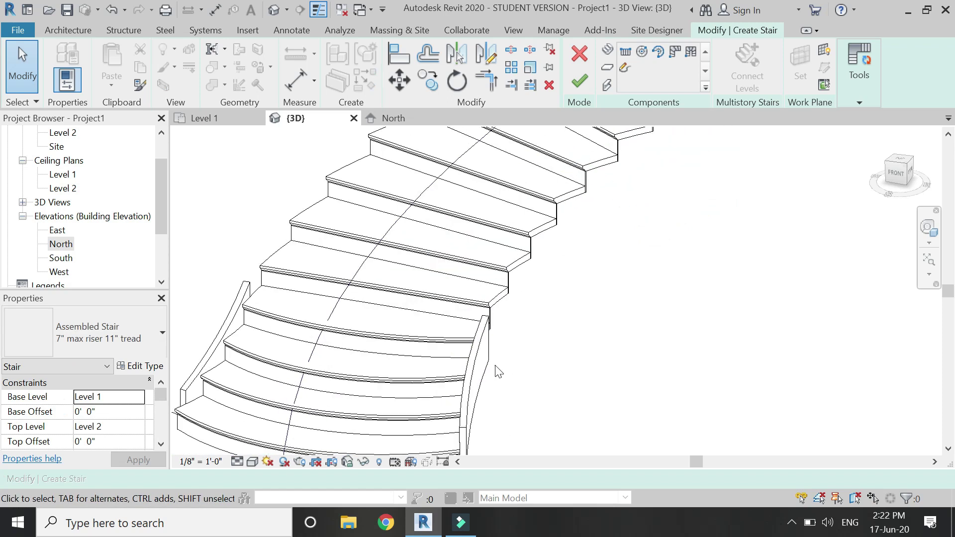
{"action": "scroll", "coordinate": [548, 370], "scroll_direction": "up", "scroll_amount": 2}
{"action": "scroll", "coordinate": [405, 341], "scroll_direction": "up", "scroll_amount": 2}
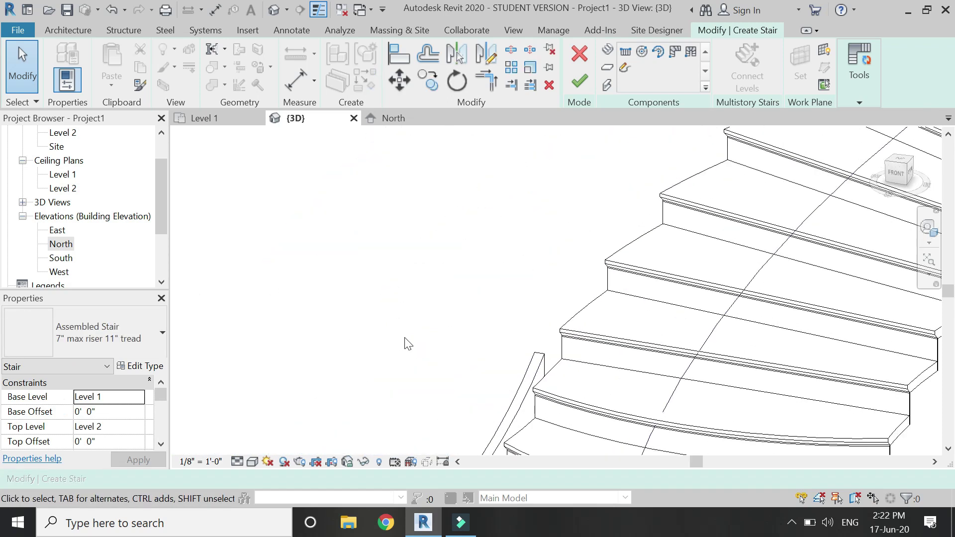
Check the stringer and curved run, then commit the stair with Finish Edit Mode
{"action": "left_click", "coordinate": [502, 369]}
{"action": "scroll", "coordinate": [402, 292], "scroll_direction": "down", "scroll_amount": 1}
{"action": "scroll", "coordinate": [349, 367], "scroll_direction": "down", "scroll_amount": 4}
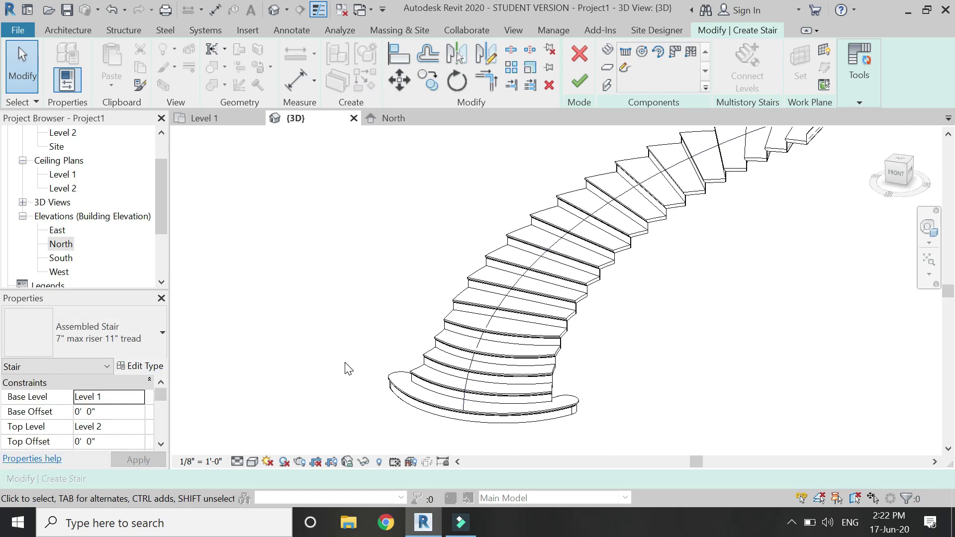
{"action": "left_click", "coordinate": [438, 391]}
{"action": "left_click", "coordinate": [647, 359]}
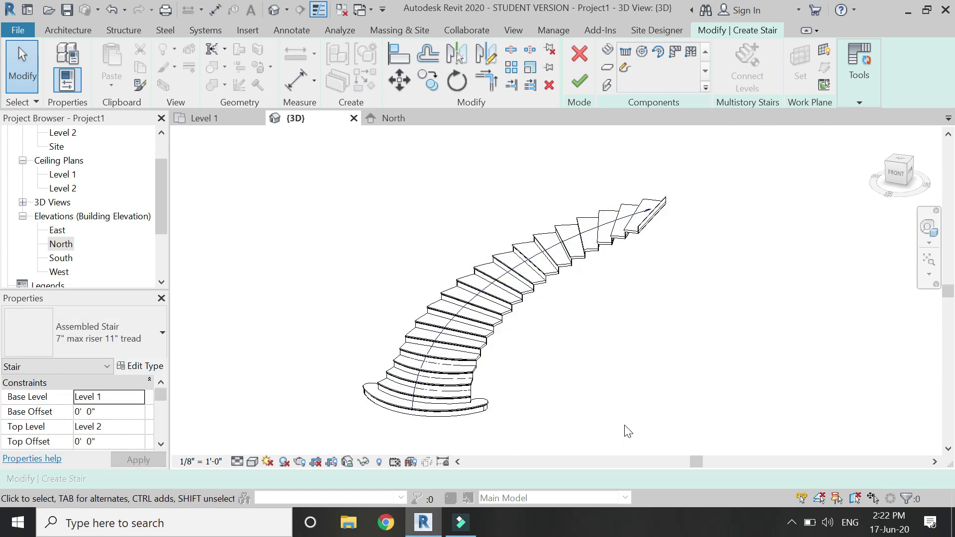
{"action": "left_click", "coordinate": [578, 80]}
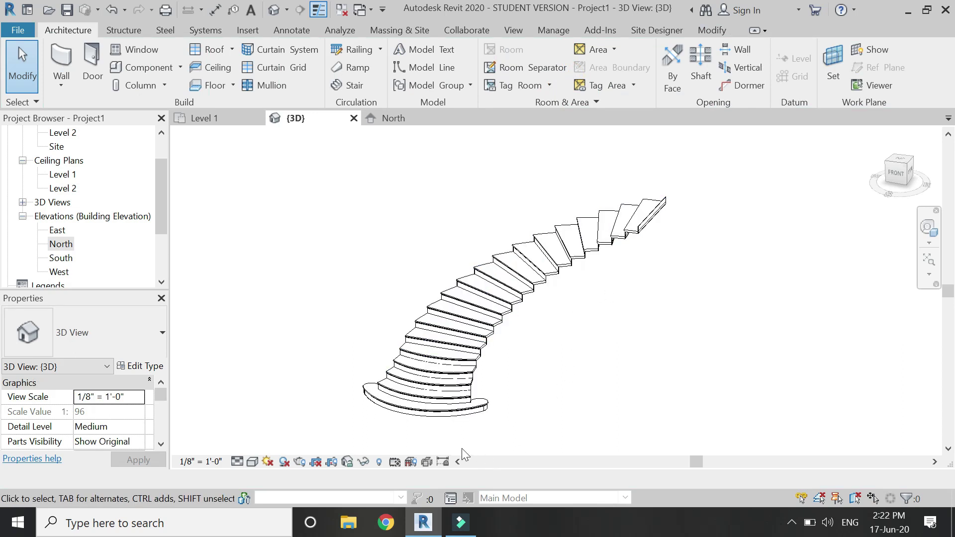
{"action": "scroll", "coordinate": [502, 393], "scroll_direction": "up", "scroll_amount": 3}
{"action": "scroll", "coordinate": [502, 415], "scroll_direction": "down", "scroll_amount": 3}
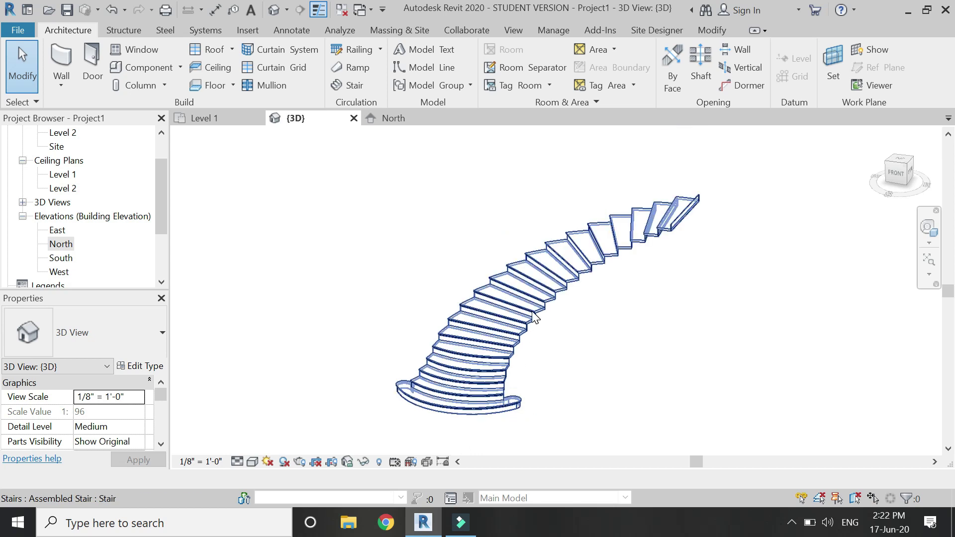
Duplicate the stair type as 'Flared Stairs' and open its Run Type properties
{"action": "left_click", "coordinate": [534, 317]}
{"action": "left_click", "coordinate": [159, 369]}
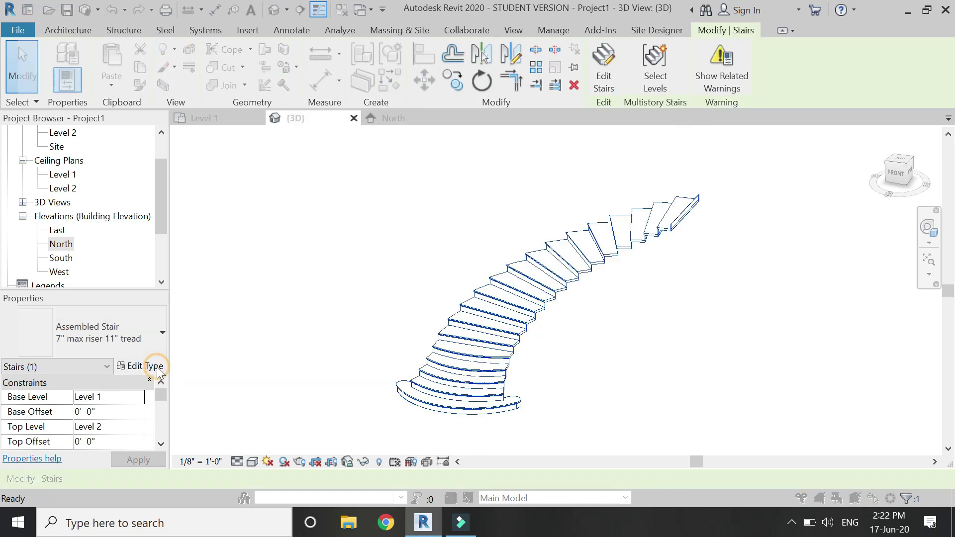
{"action": "left_click_drag", "start_coordinate": [299, 23], "coordinate": [236, 24]}
{"action": "left_click", "coordinate": [290, 78]}
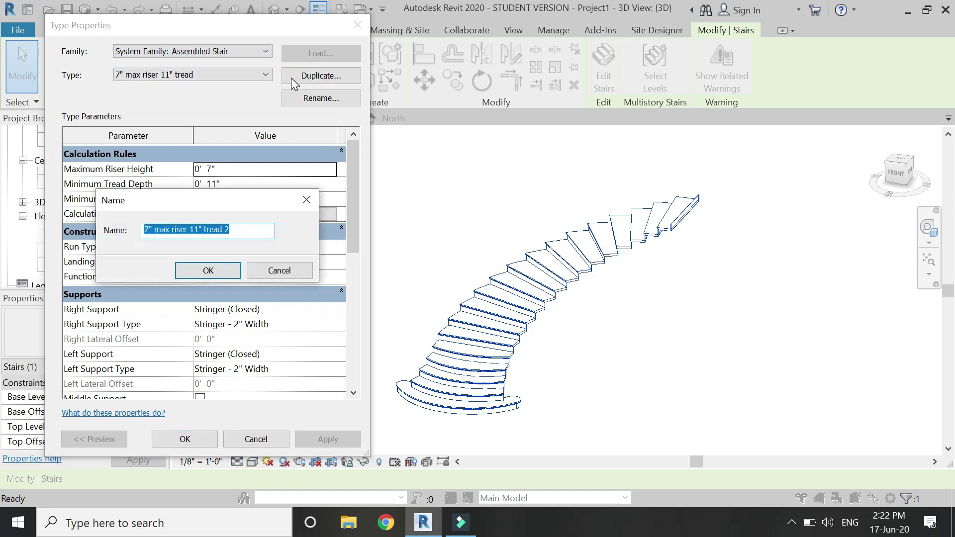
{"action": "type", "text": "Flared Stairs"}
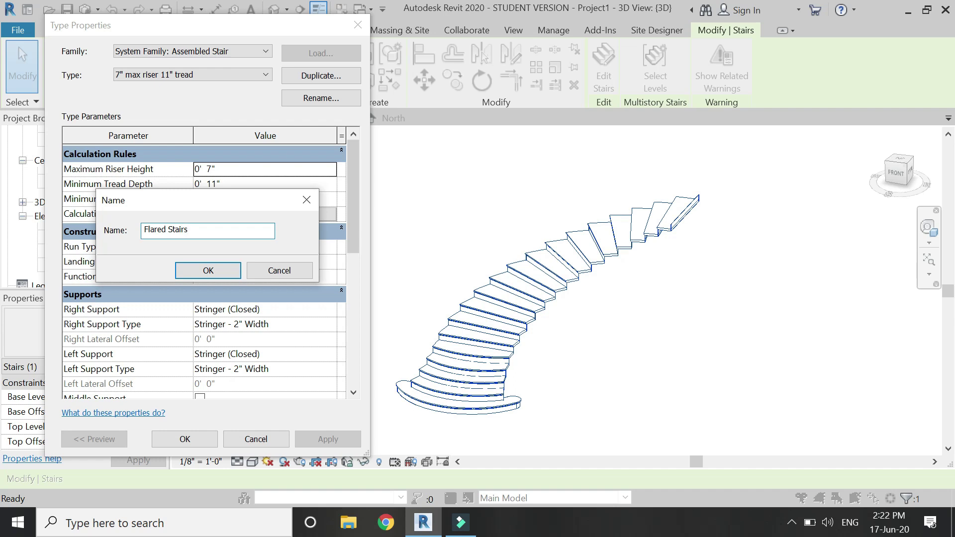
{"action": "left_click", "coordinate": [219, 276]}
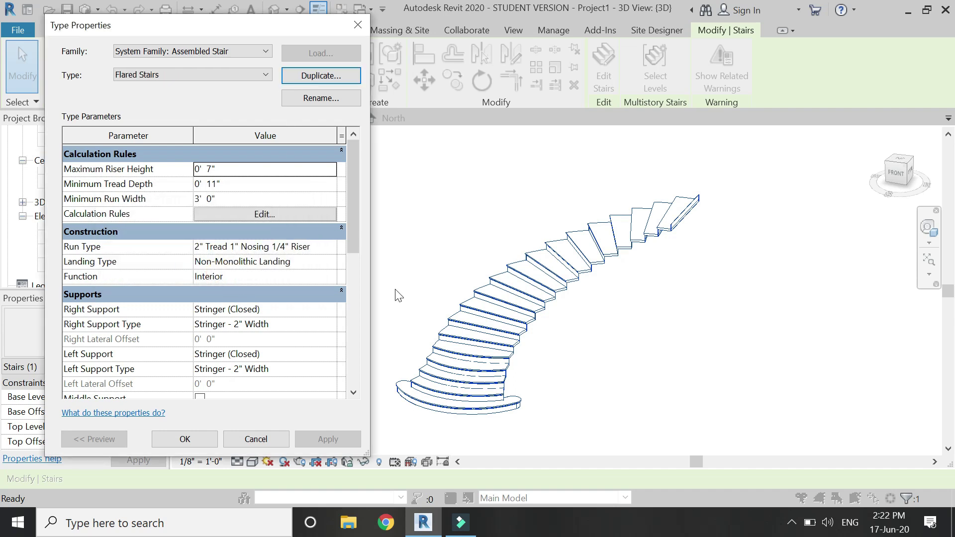
{"action": "left_click", "coordinate": [322, 248]}
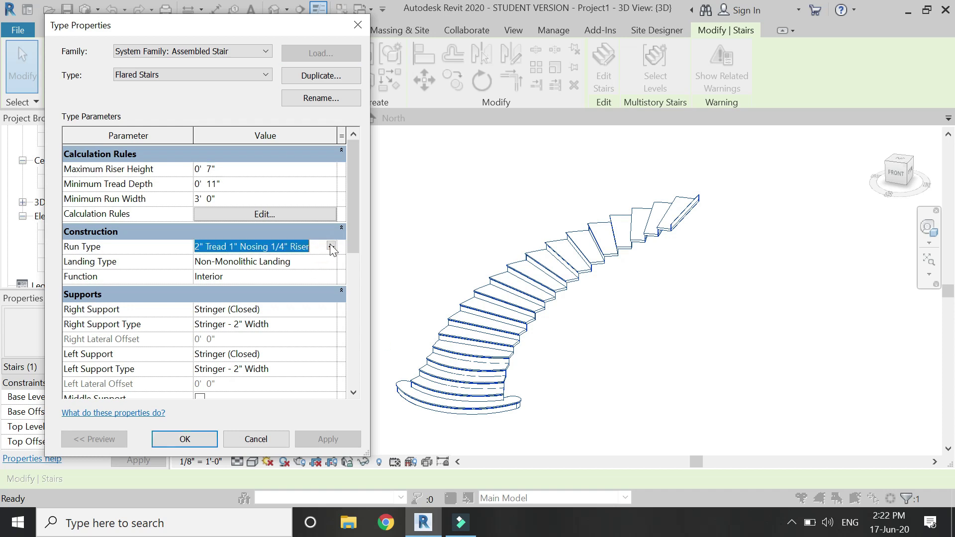
{"action": "left_click", "coordinate": [330, 247]}
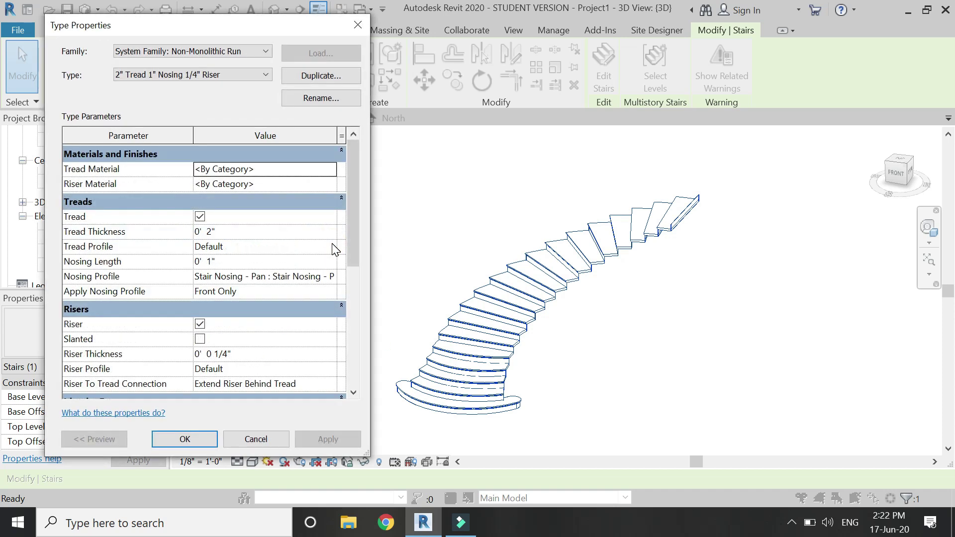
Set the run type's Tread Material to Mahogany from the Material Browser
{"action": "left_click", "coordinate": [316, 170]}
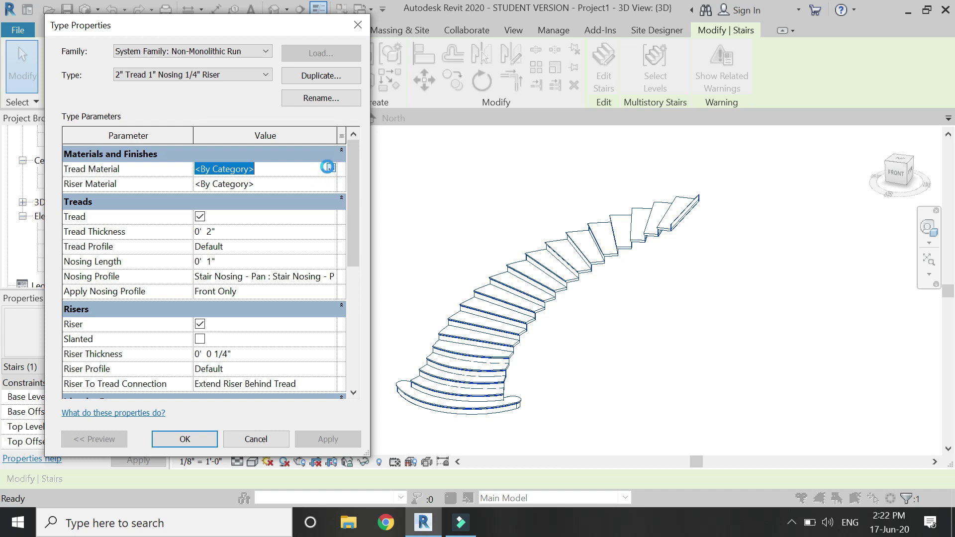
{"action": "left_click", "coordinate": [329, 167]}
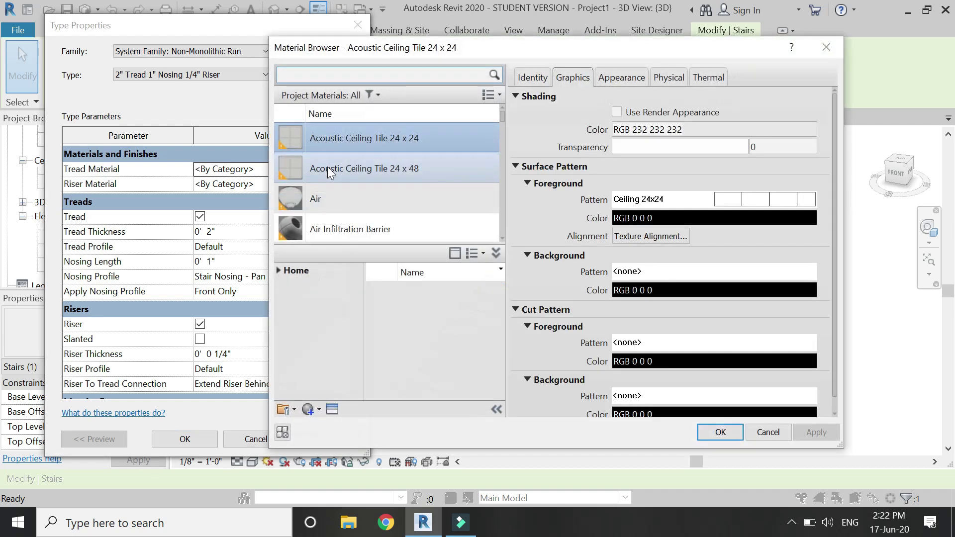
{"action": "type", "text": "mah"}
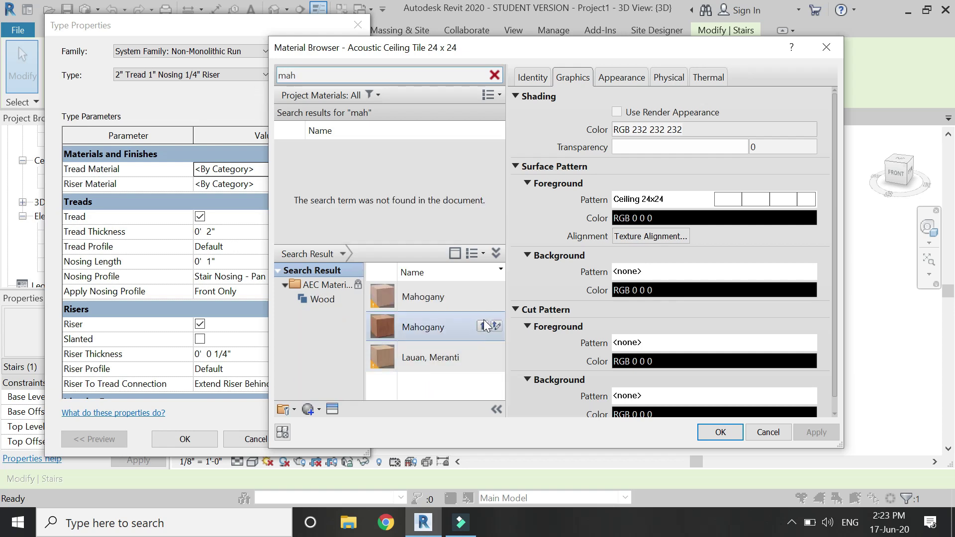
{"action": "left_click", "coordinate": [469, 332]}
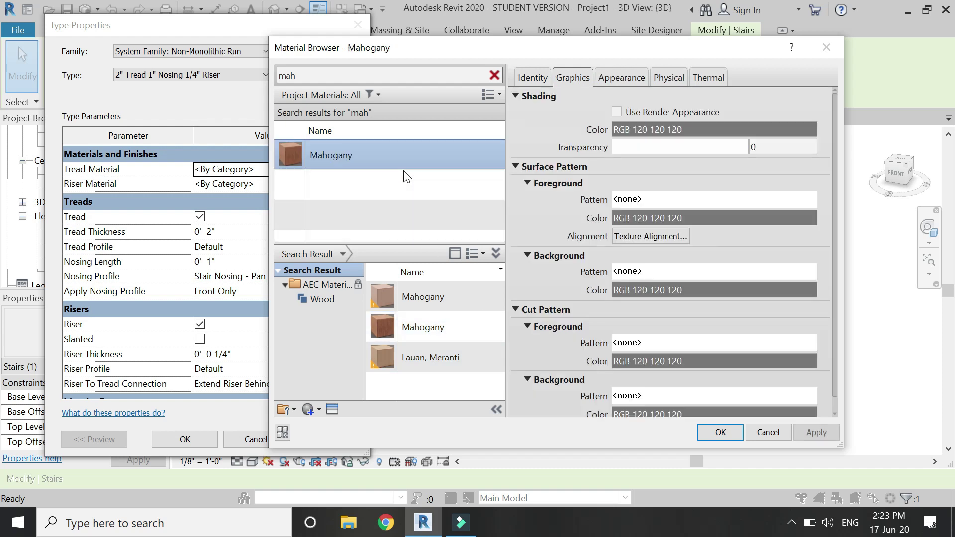
{"action": "left_click", "coordinate": [716, 431]}
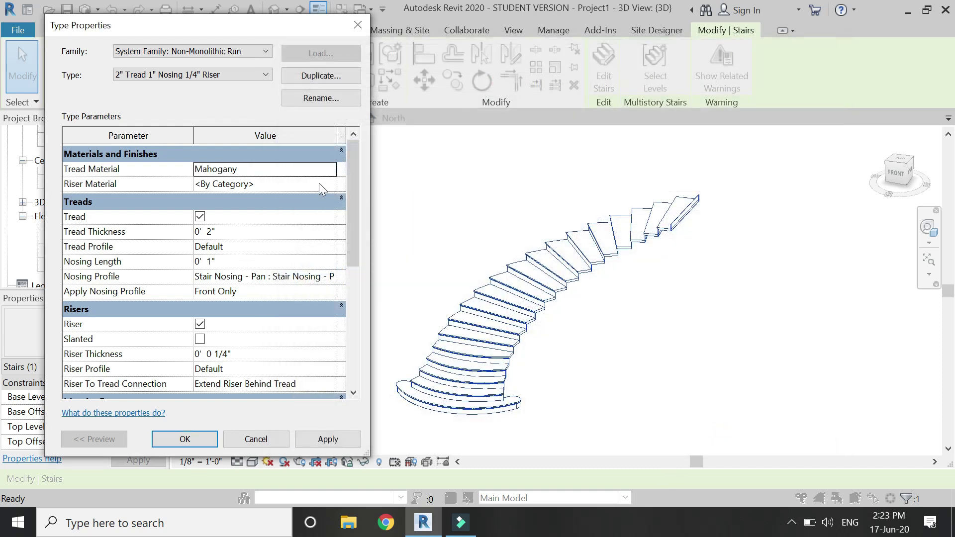
Paste Mahogany into Riser Material, apply, and close the run type settings
{"action": "left_click", "coordinate": [266, 169]}
{"action": "key", "text": "ctrl+c"}
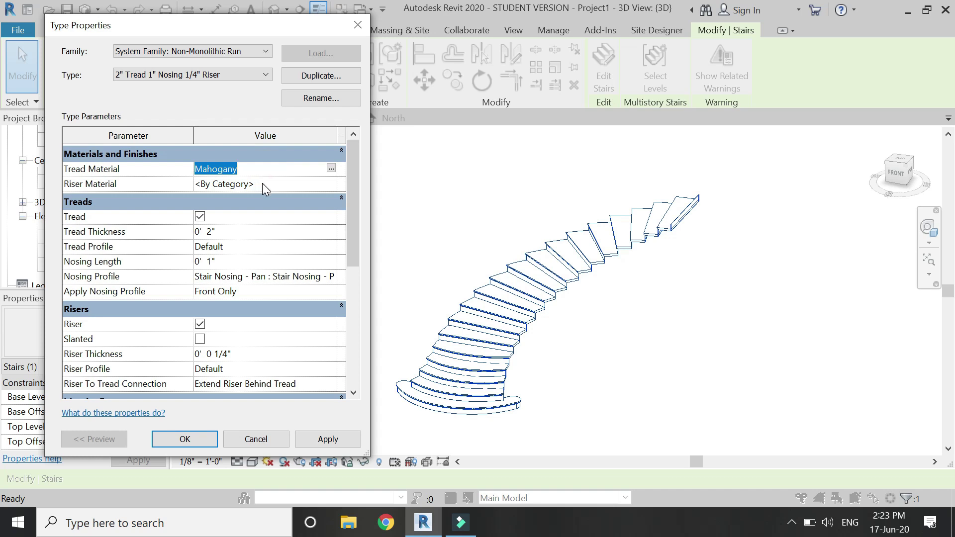
{"action": "left_click", "coordinate": [262, 184]}
{"action": "key", "text": "ctrl+v"}
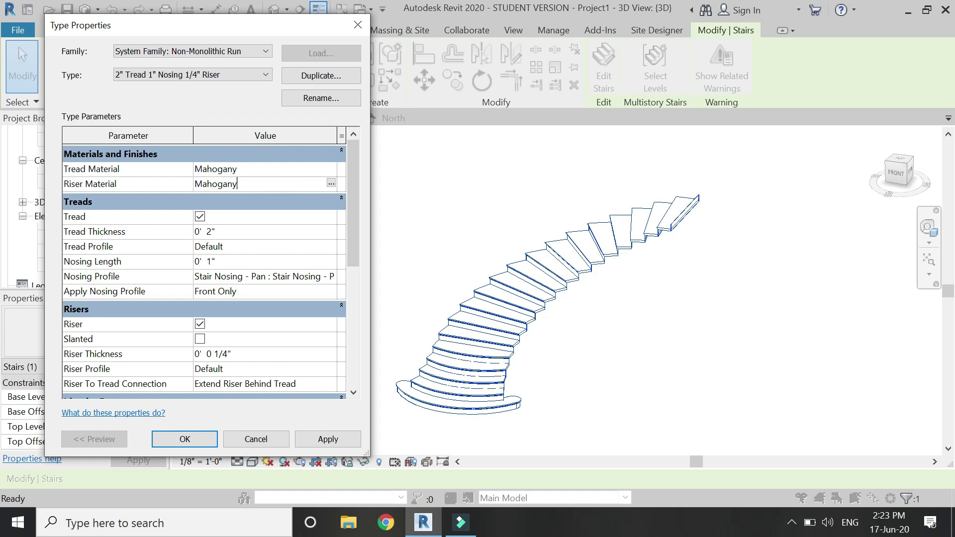
{"action": "left_click", "coordinate": [326, 440]}
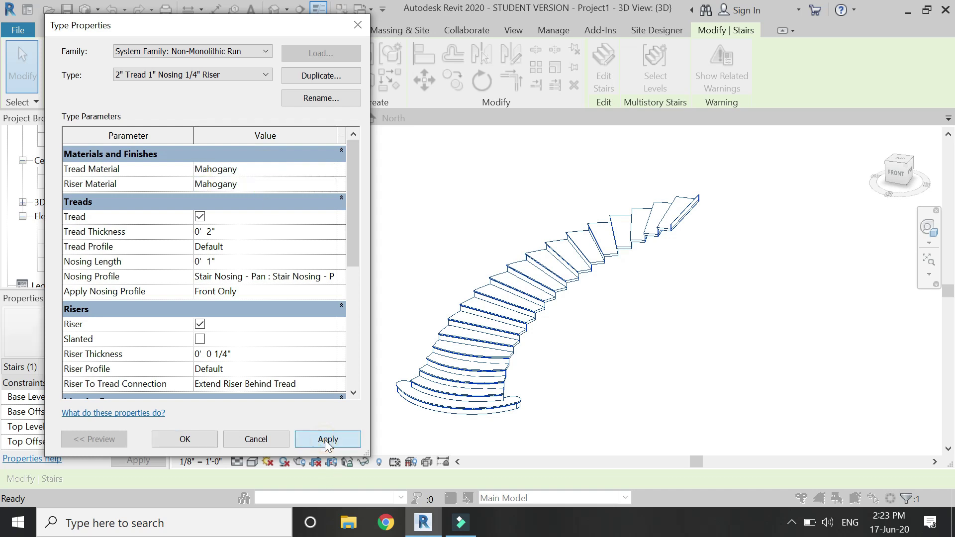
{"action": "left_click", "coordinate": [212, 440]}
Close the type settings, reselect the stair, and reopen the Flared Stairs Type Properties
{"action": "left_click", "coordinate": [187, 440]}
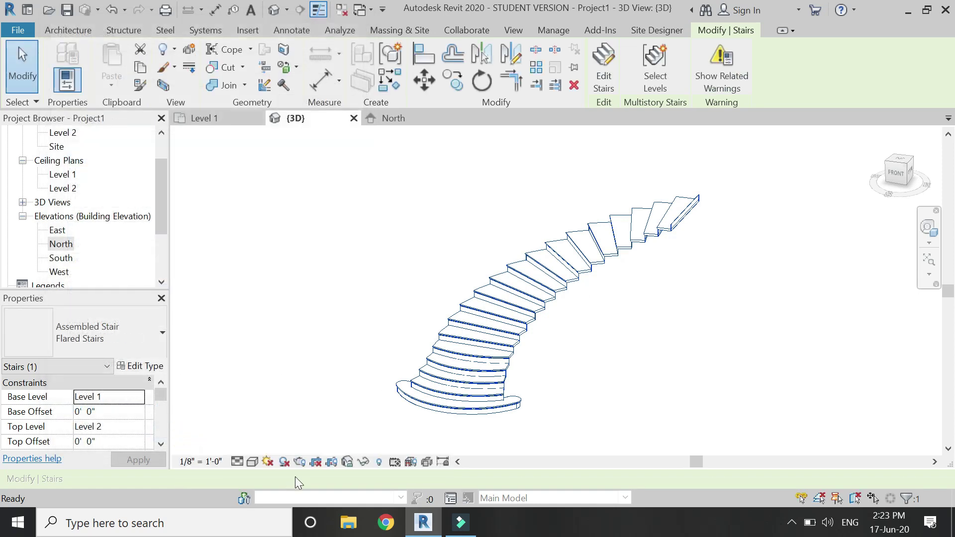
{"action": "scroll", "coordinate": [573, 270], "scroll_direction": "up", "scroll_amount": 5}
{"action": "scroll", "coordinate": [567, 386], "scroll_direction": "up", "scroll_amount": 3}
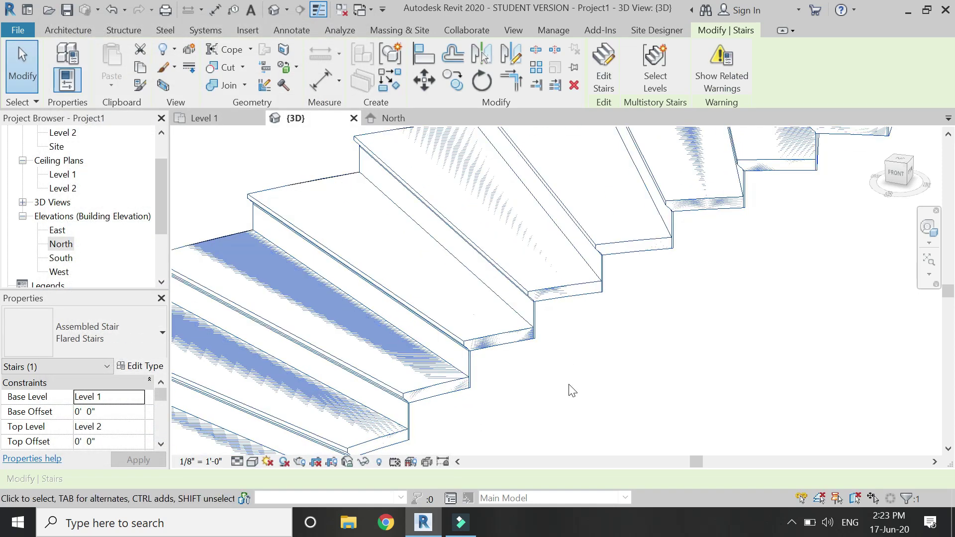
{"action": "left_click", "coordinate": [567, 386]}
{"action": "scroll", "coordinate": [554, 303], "scroll_direction": "up", "scroll_amount": 4}
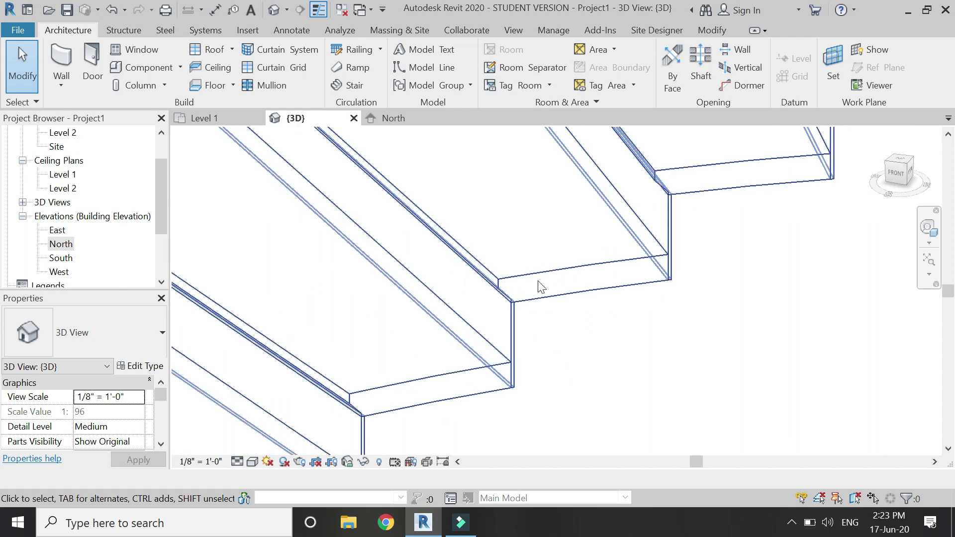
{"action": "left_click", "coordinate": [543, 286]}
{"action": "scroll", "coordinate": [572, 349], "scroll_direction": "down", "scroll_amount": 3}
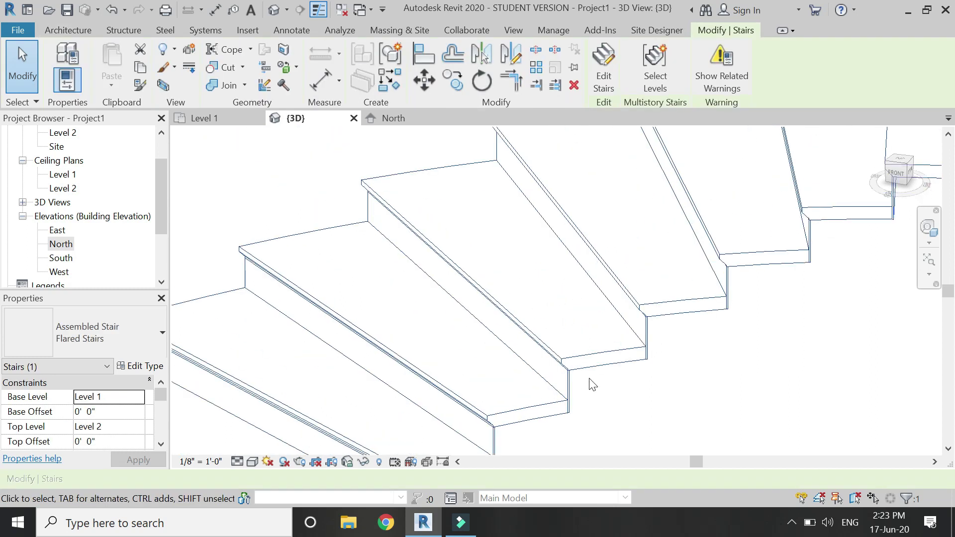
{"action": "scroll", "coordinate": [592, 385], "scroll_direction": "up", "scroll_amount": 4}
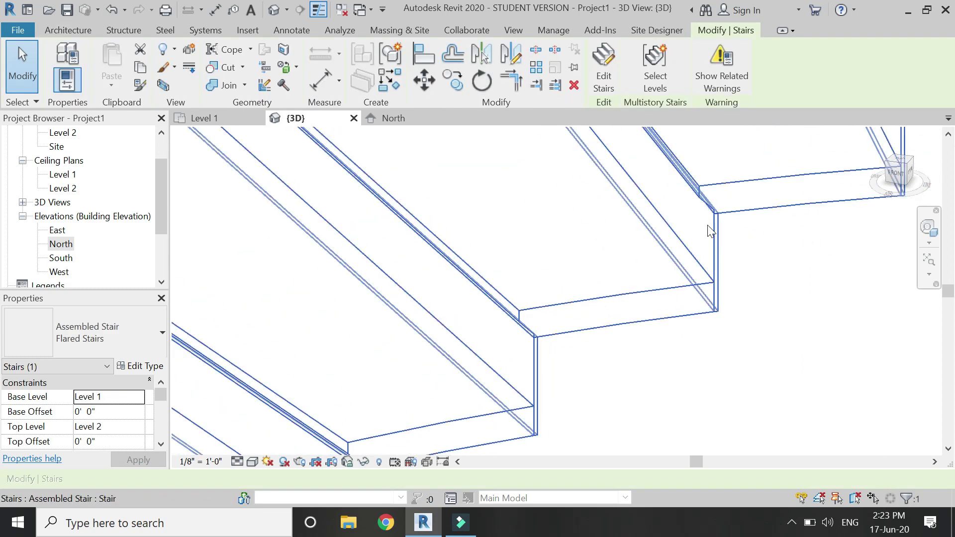
{"action": "scroll", "coordinate": [736, 279], "scroll_direction": "down", "scroll_amount": 2}
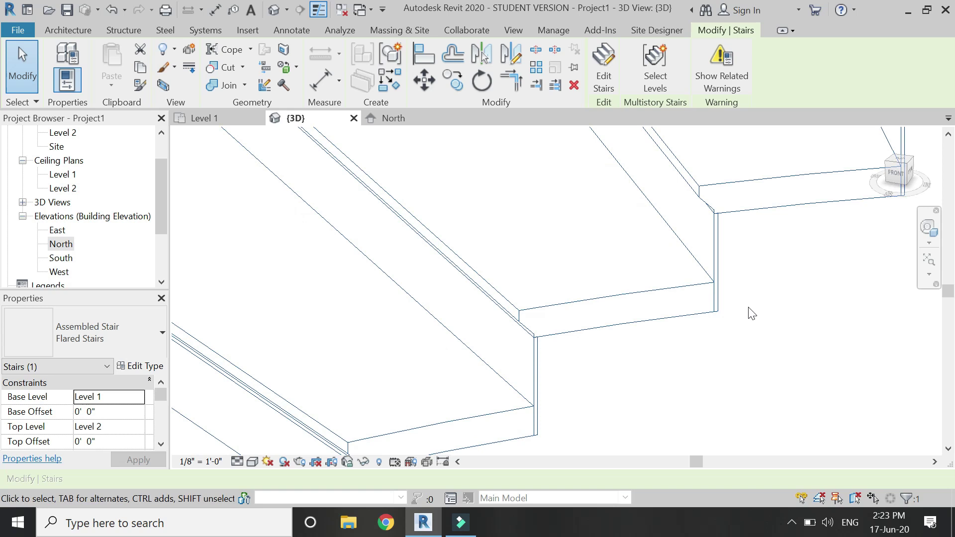
{"action": "left_click", "coordinate": [139, 368]}
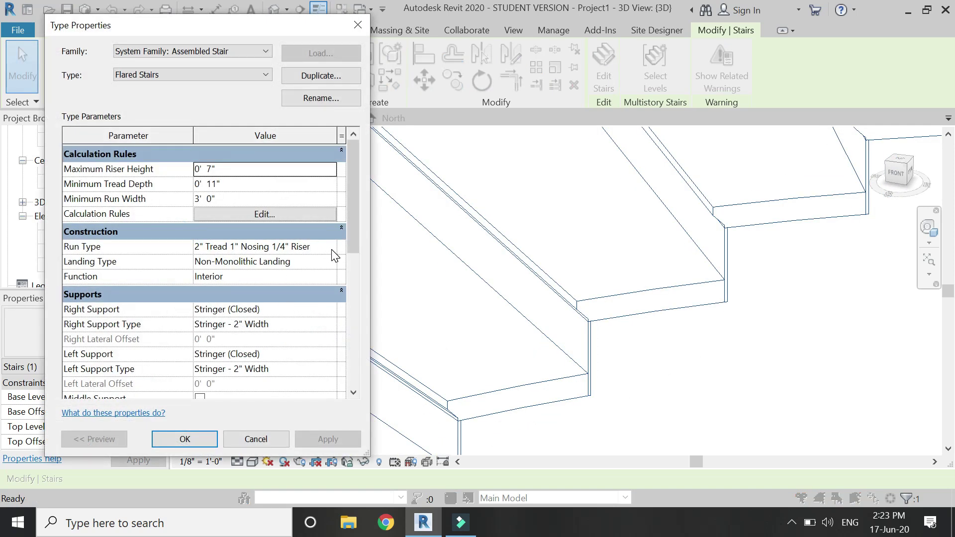
Set the run type's Tread Thickness to 4" and apply it
{"action": "left_click", "coordinate": [333, 249]}
{"action": "left_click", "coordinate": [333, 248]}
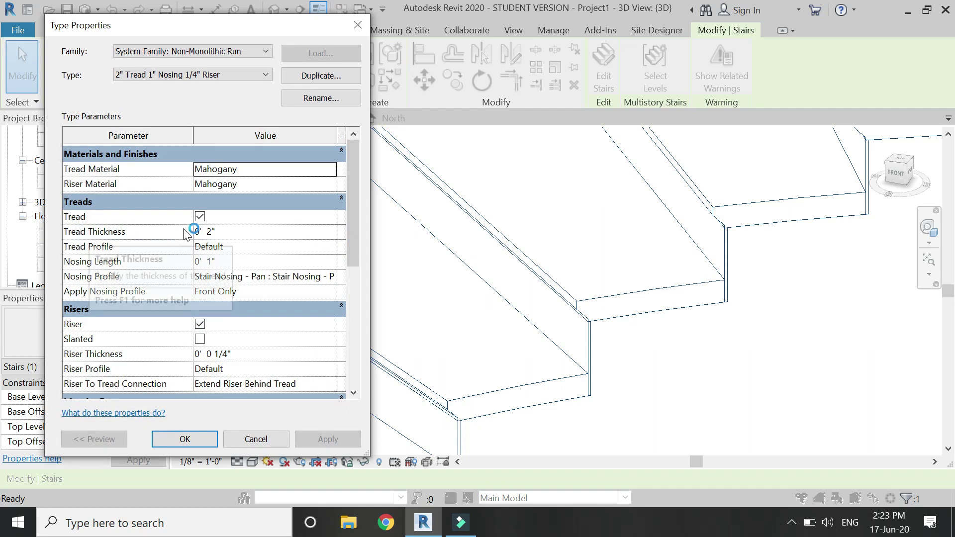
{"action": "left_click", "coordinate": [229, 231]}
{"action": "double_click", "coordinate": [229, 232]}
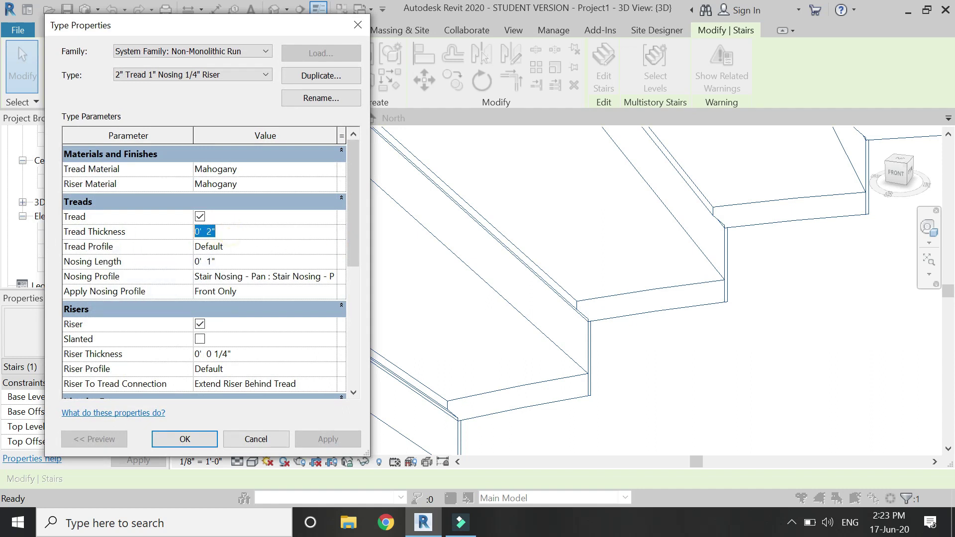
{"action": "type", "text": "4\""}
{"action": "key", "text": "Return"}
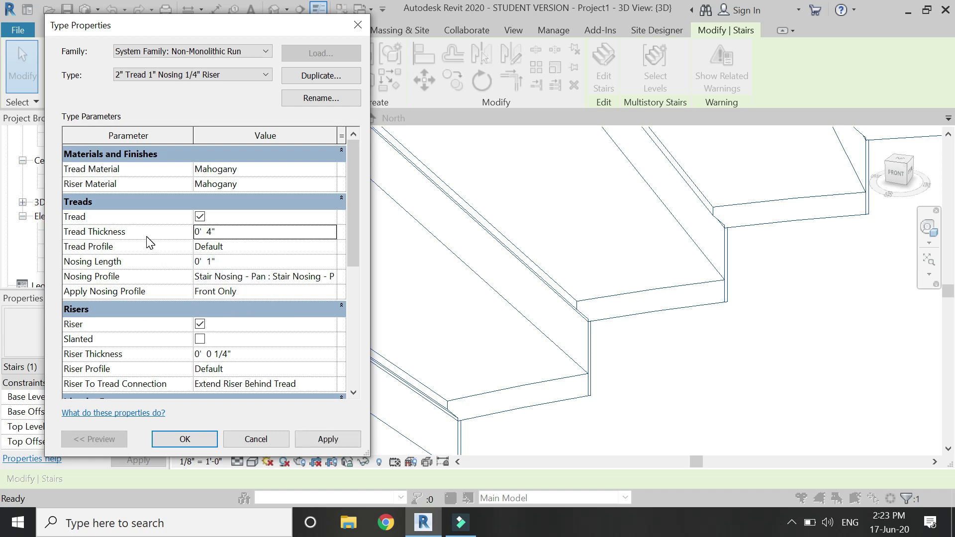
{"action": "left_click", "coordinate": [355, 438]}
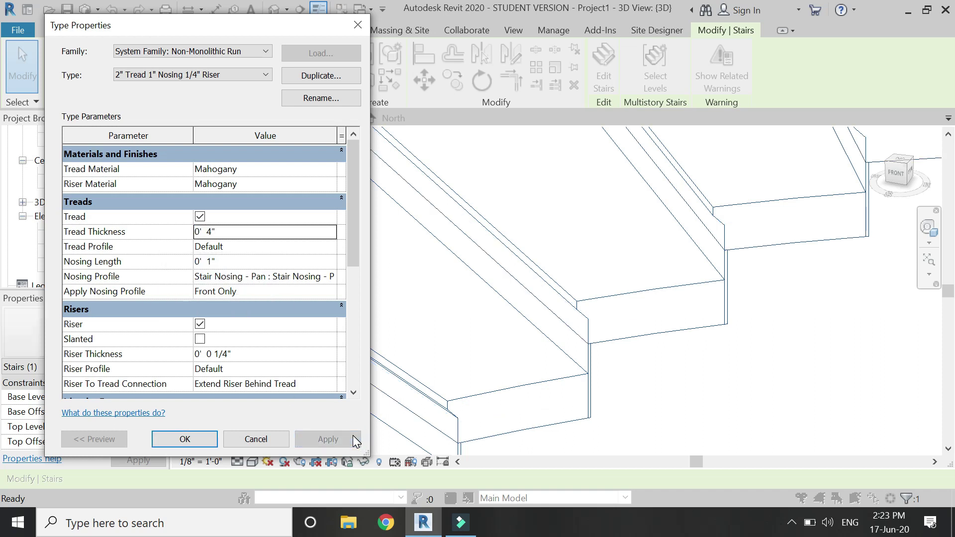
Toggle Tread and Riser off and back on, applying each change to preview it
{"action": "left_click", "coordinate": [200, 216]}
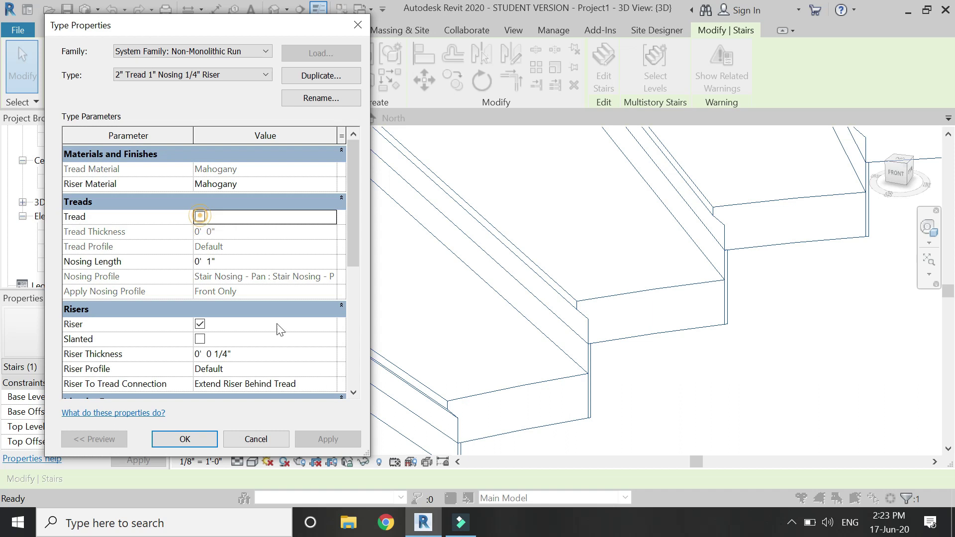
{"action": "left_click", "coordinate": [324, 439]}
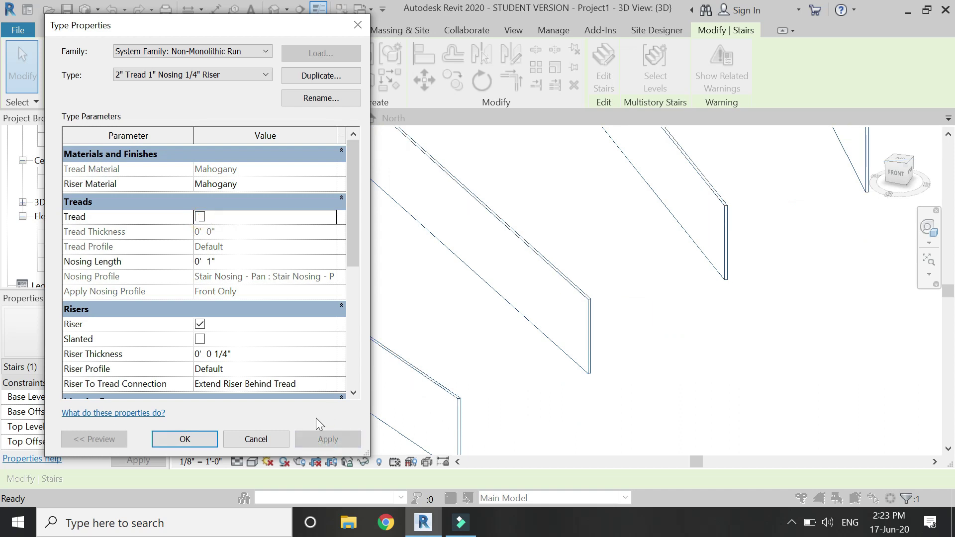
{"action": "left_click", "coordinate": [200, 216]}
{"action": "left_click", "coordinate": [313, 439]}
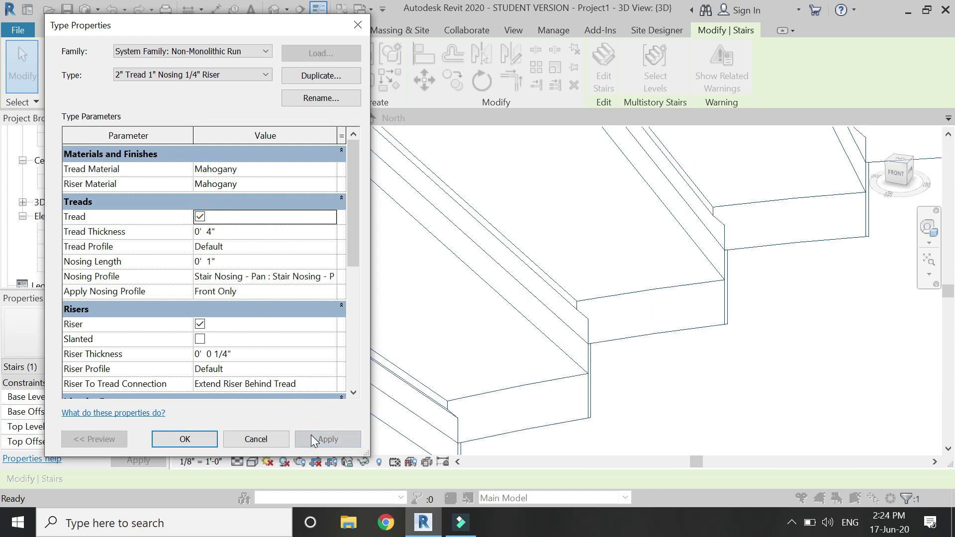
{"action": "left_click", "coordinate": [200, 324]}
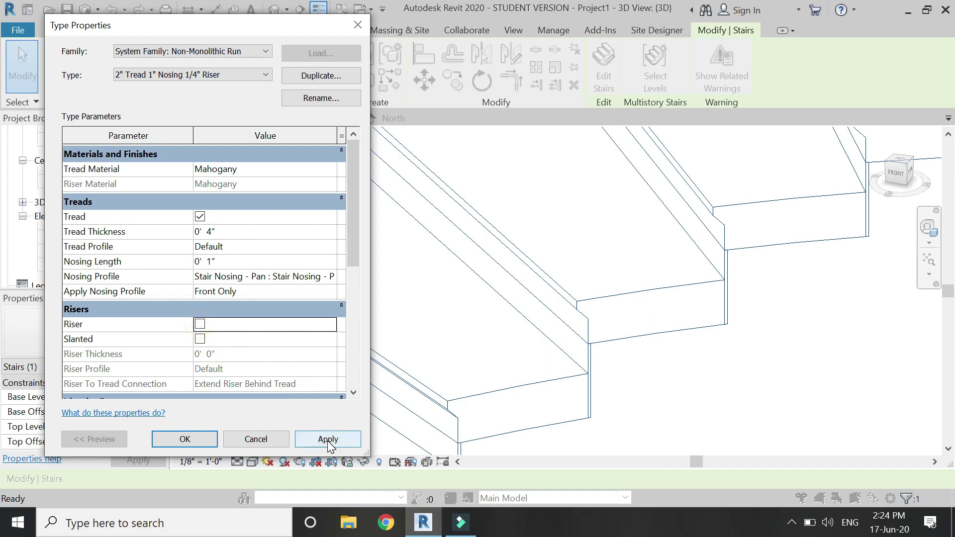
{"action": "left_click", "coordinate": [328, 440]}
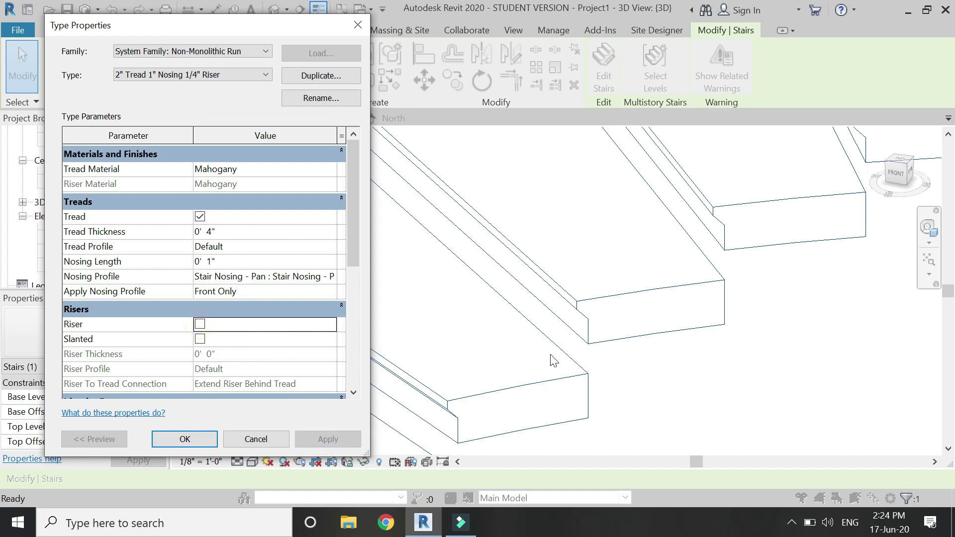
{"action": "left_click", "coordinate": [200, 324]}
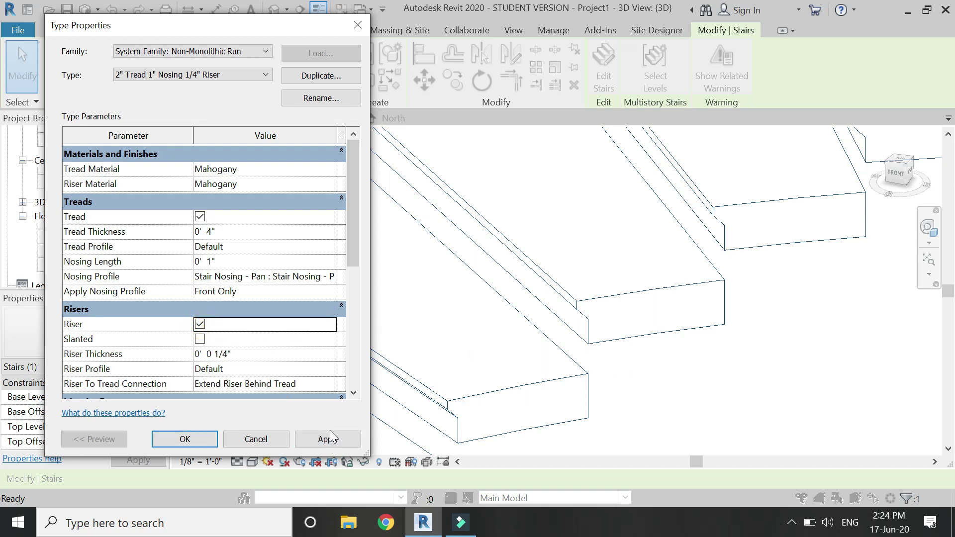
{"action": "left_click", "coordinate": [330, 438]}
Set Riser Thickness to 2" and apply it
{"action": "left_click", "coordinate": [247, 354]}
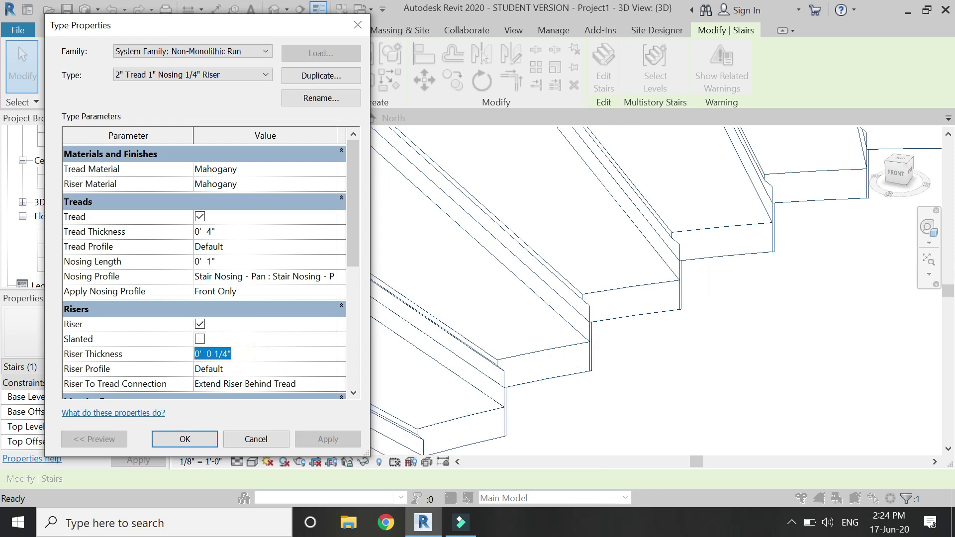
{"action": "type", "text": "2"}
{"action": "key", "text": "Return"}
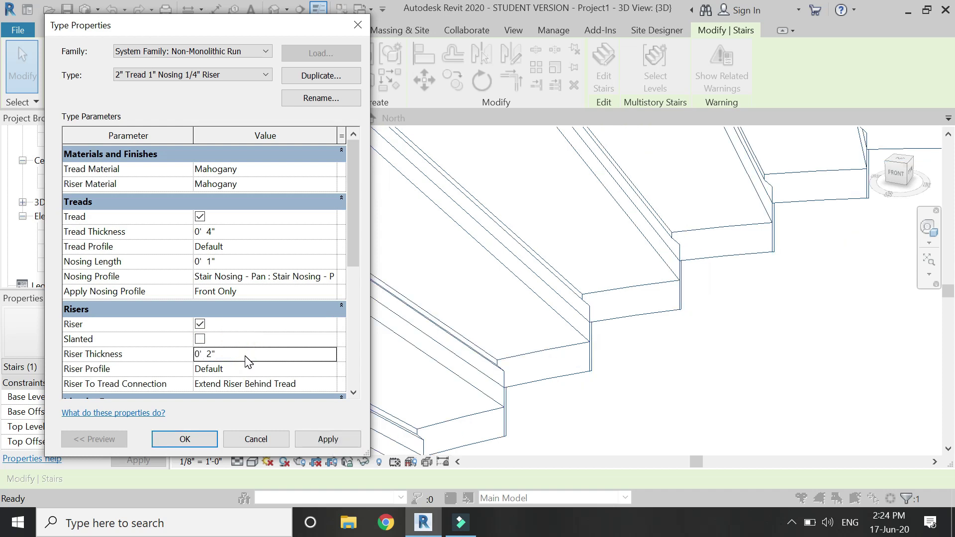
{"action": "left_click", "coordinate": [322, 440]}
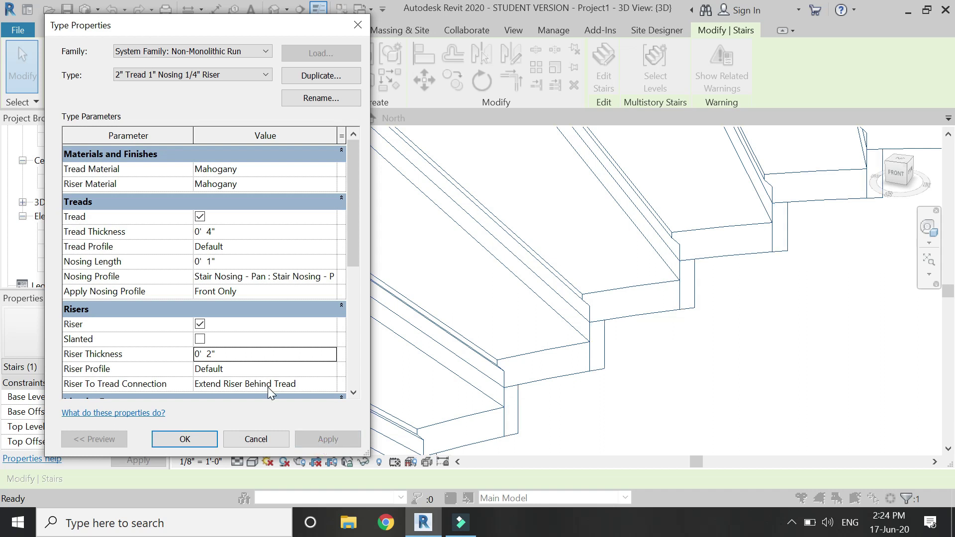
{"action": "left_click", "coordinate": [251, 247]}
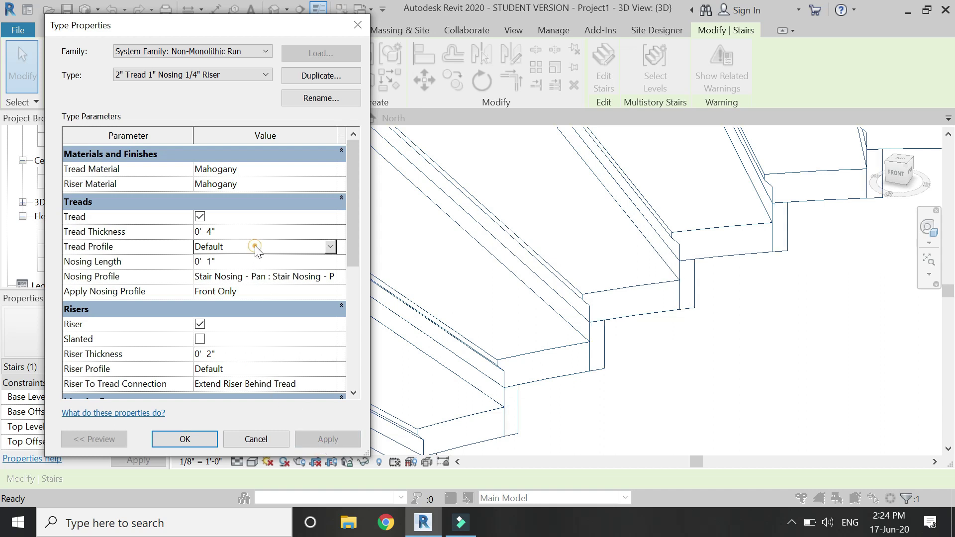
{"action": "left_click", "coordinate": [330, 247]}
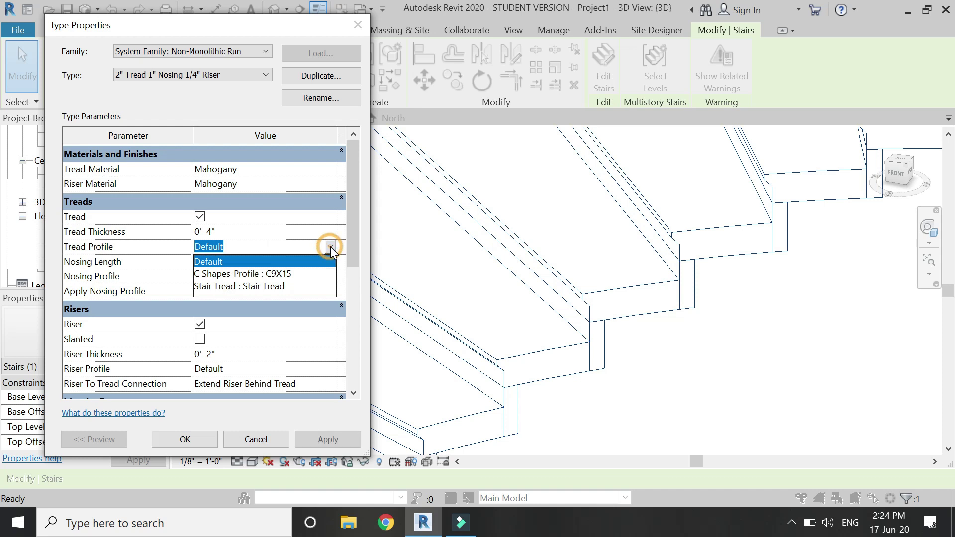
{"action": "left_click", "coordinate": [279, 287]}
{"action": "left_click", "coordinate": [312, 440]}
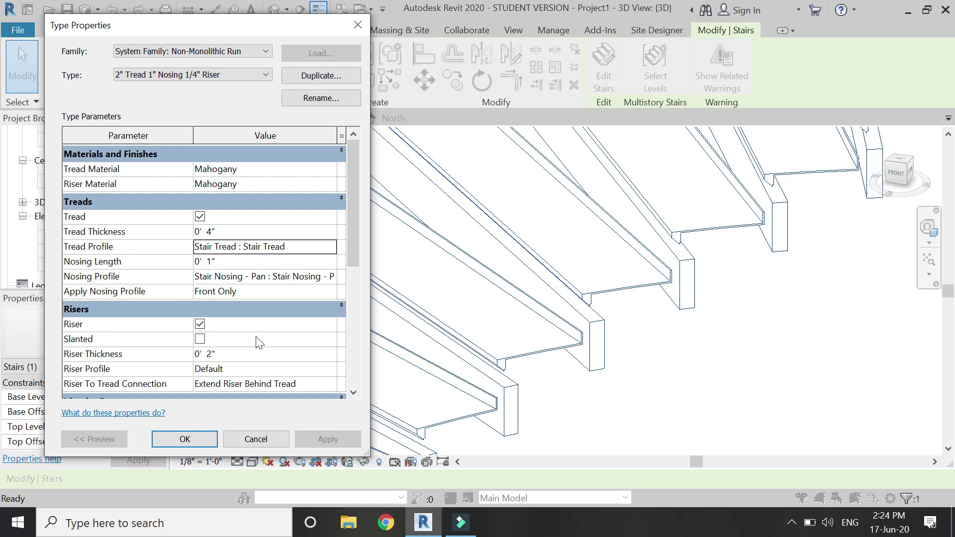
{"action": "left_click", "coordinate": [305, 247]}
{"action": "left_click", "coordinate": [330, 247]}
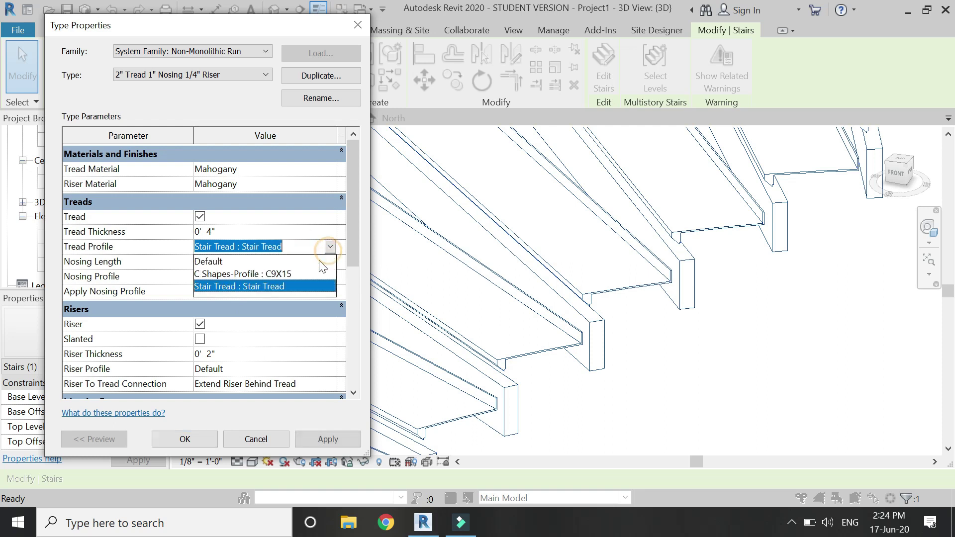
{"action": "left_click", "coordinate": [251, 274]}
{"action": "left_click", "coordinate": [330, 439]}
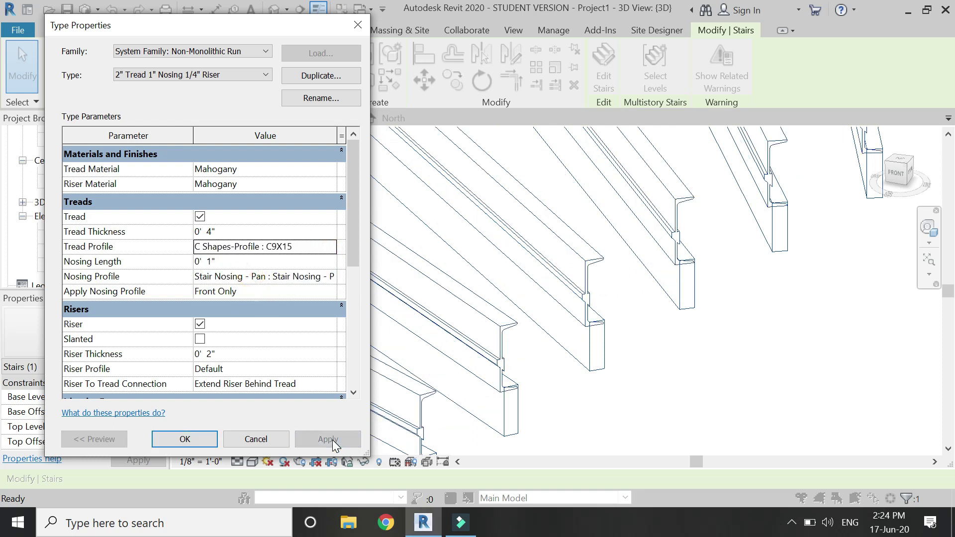
{"action": "left_click", "coordinate": [307, 247]}
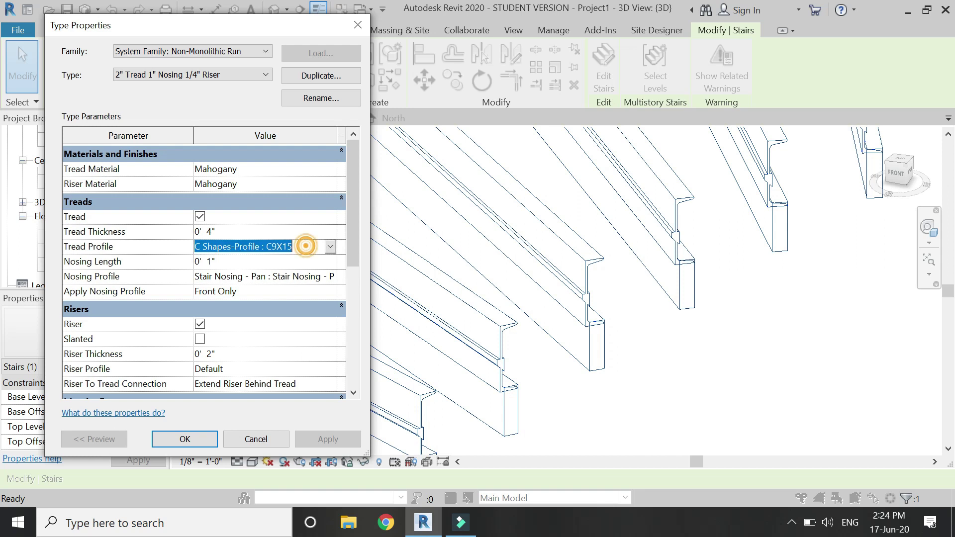
{"action": "left_click", "coordinate": [330, 247]}
{"action": "left_click", "coordinate": [224, 261]}
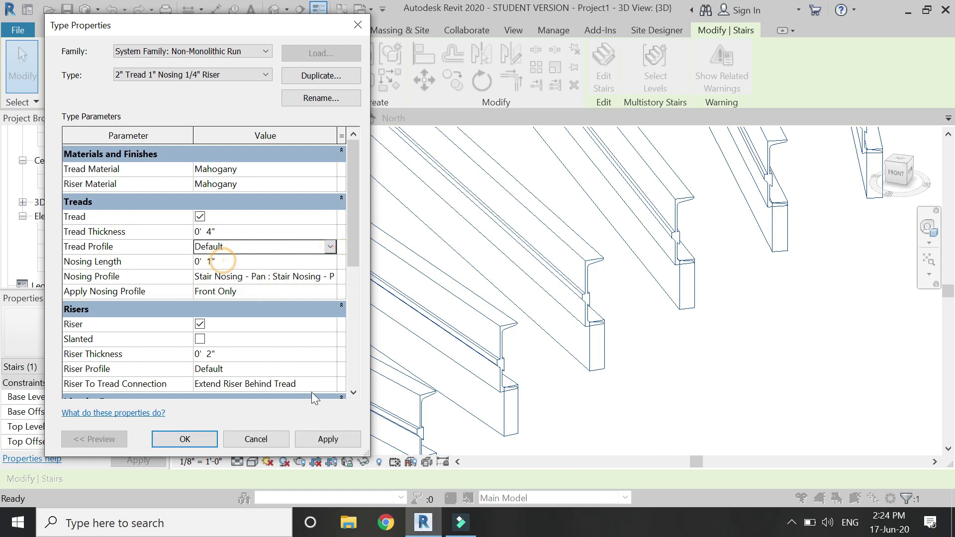
{"action": "left_click", "coordinate": [346, 438]}
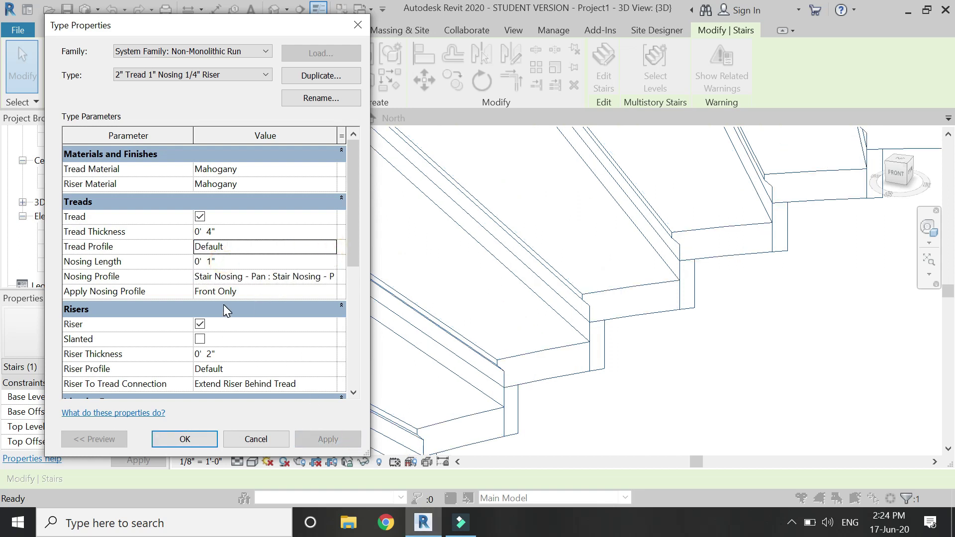
{"action": "left_click", "coordinate": [236, 260]}
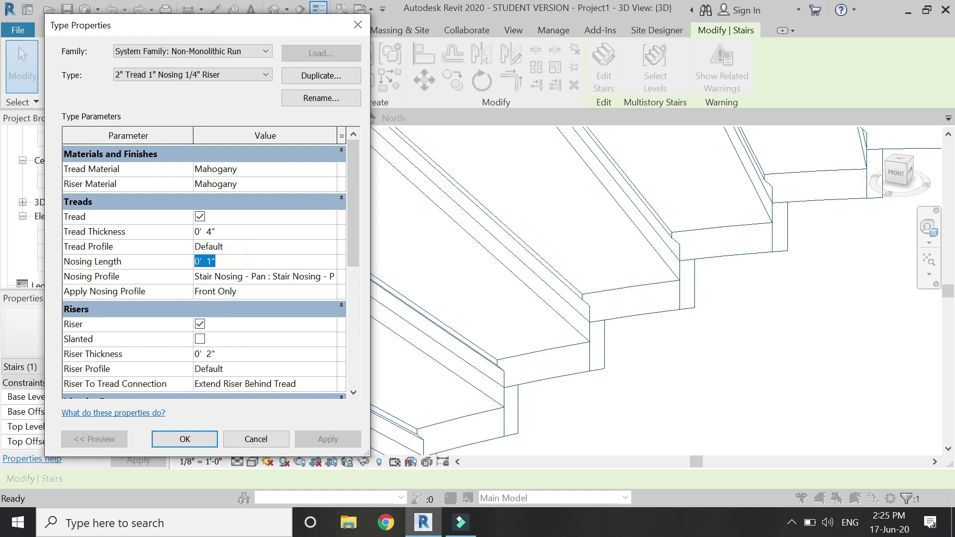
Set the run type's nosing length to 0" and apply it
{"action": "type", "text": "0"}
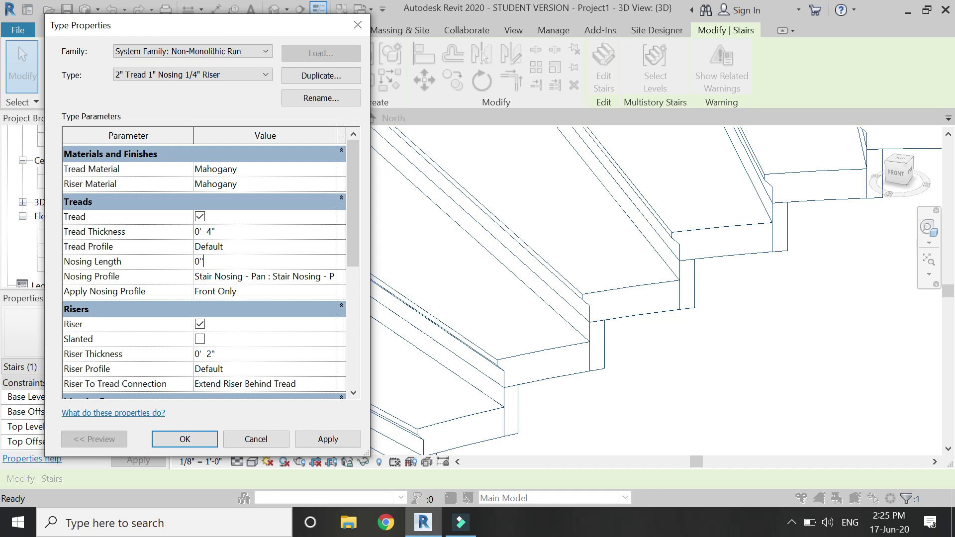
{"action": "type", "text": "\""}
{"action": "key", "text": "Return"}
{"action": "left_click", "coordinate": [329, 440]}
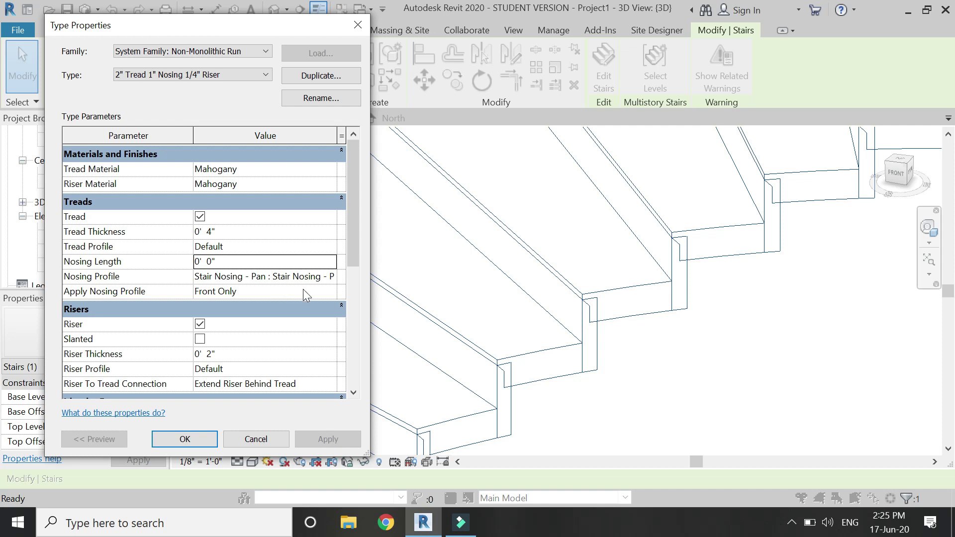
Apply the Default nosing profile, then switch to and apply Stair Nosing - Pan
{"action": "left_click", "coordinate": [305, 276]}
{"action": "left_click", "coordinate": [330, 277]}
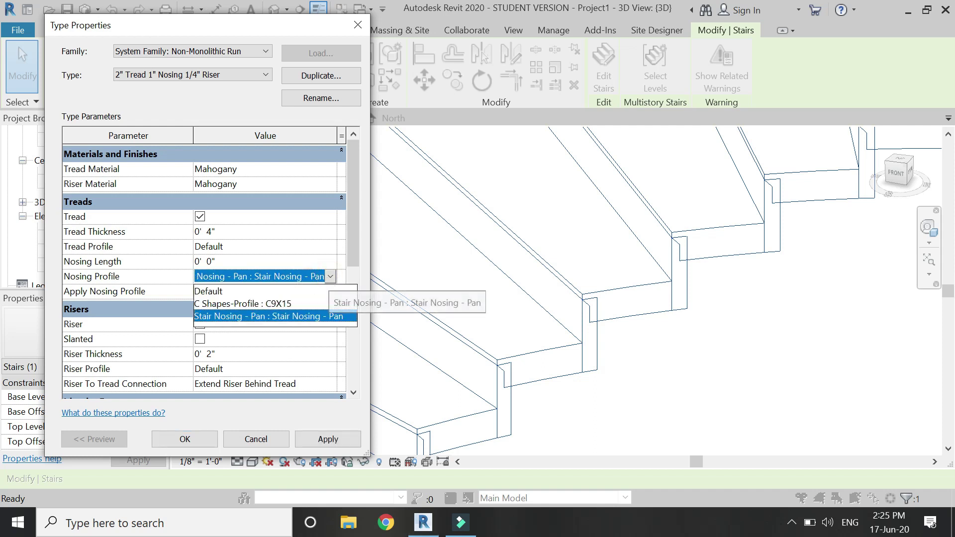
{"action": "left_click", "coordinate": [219, 292]}
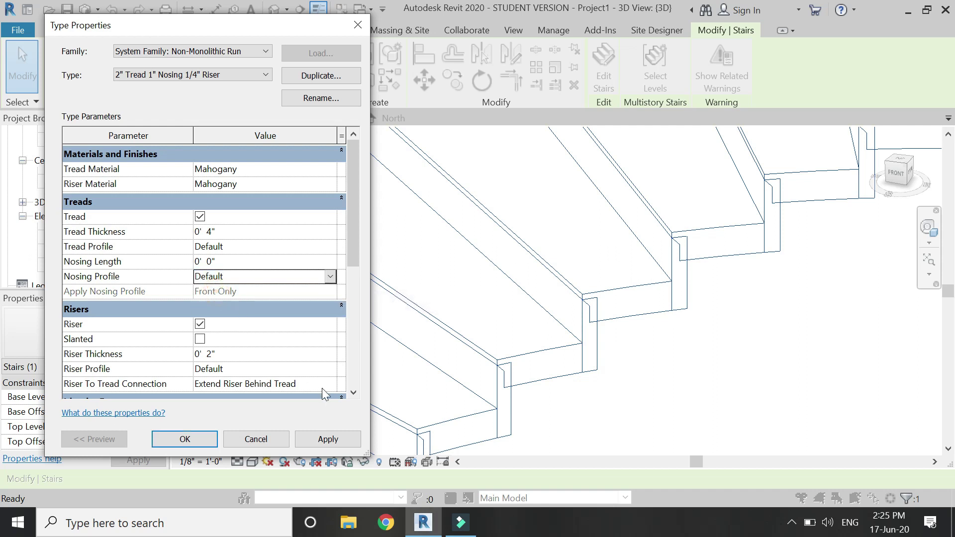
{"action": "left_click", "coordinate": [335, 439]}
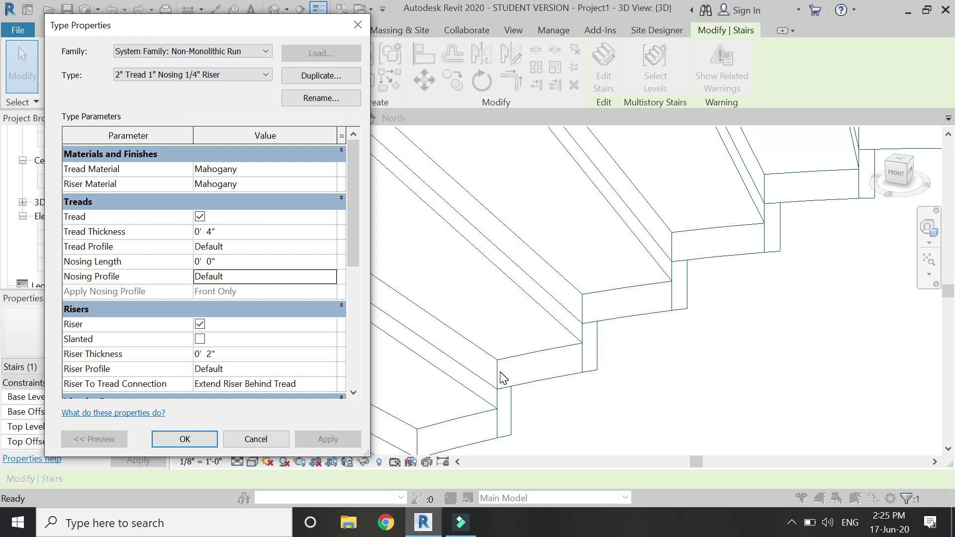
{"action": "left_click", "coordinate": [321, 277]}
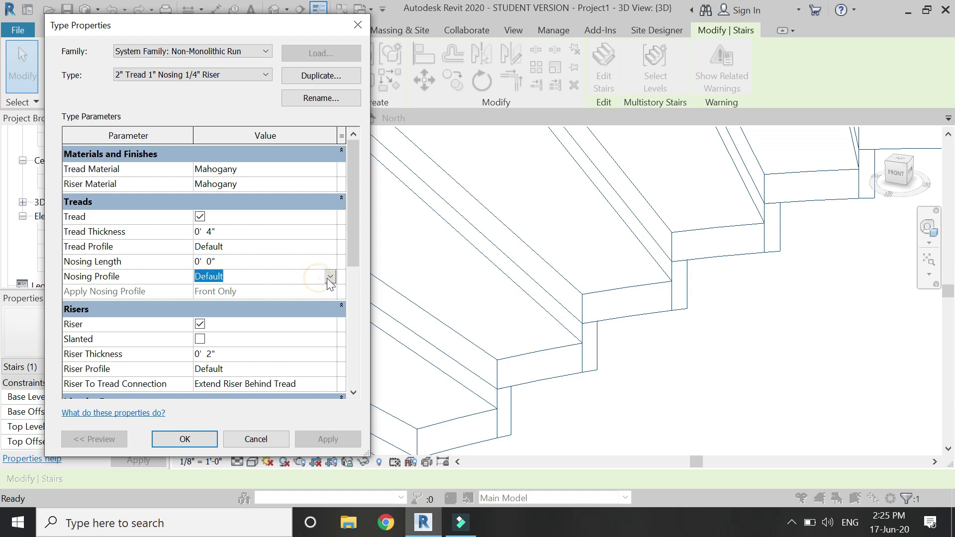
{"action": "left_click", "coordinate": [330, 276]}
{"action": "left_click", "coordinate": [322, 315]}
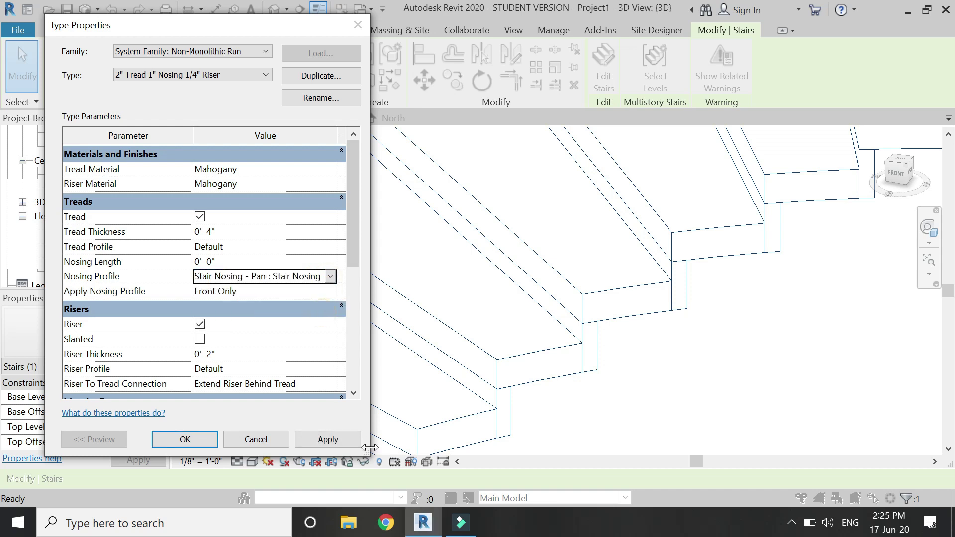
{"action": "left_click", "coordinate": [349, 440]}
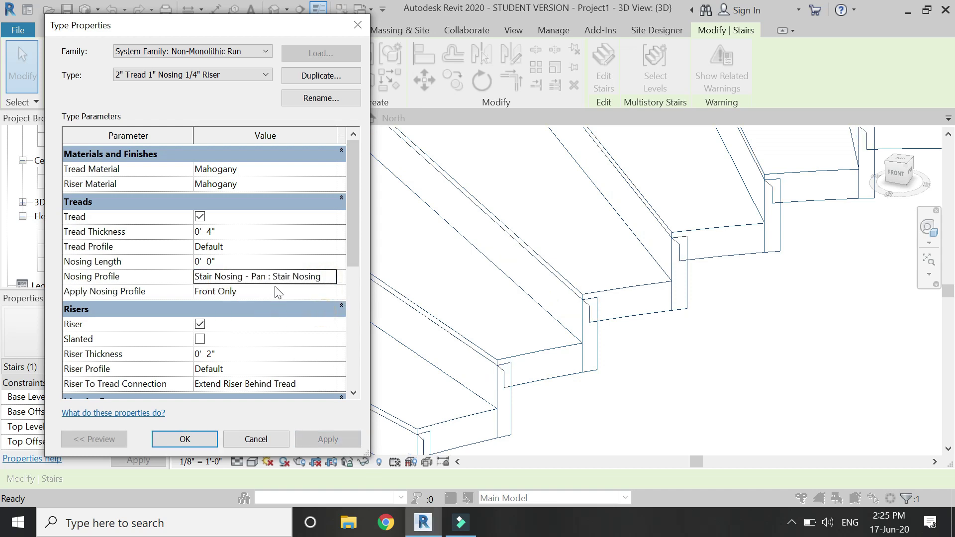
Keep the Default tread profile and apply a 1 1/2" nosing length
{"action": "left_click", "coordinate": [325, 247]}
{"action": "left_click", "coordinate": [327, 247]}
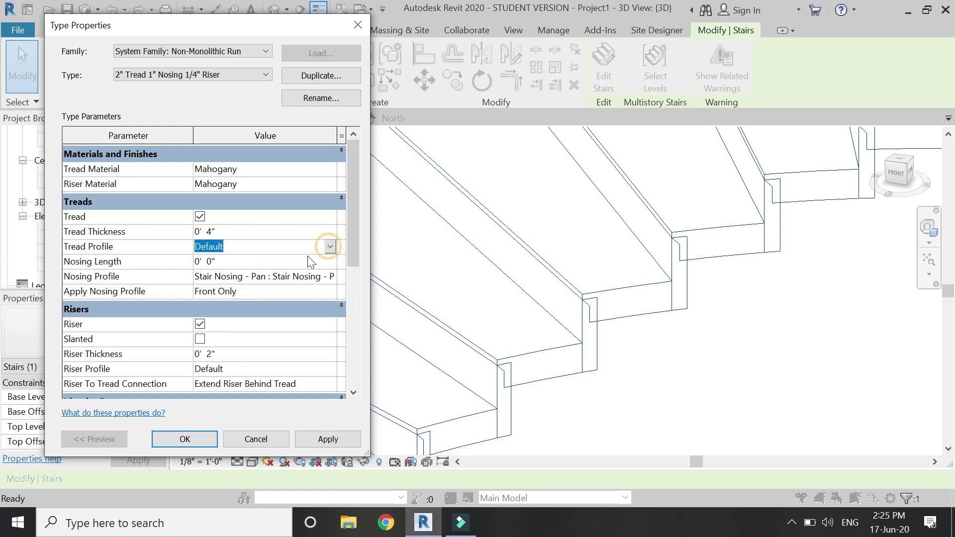
{"action": "left_click", "coordinate": [299, 262]}
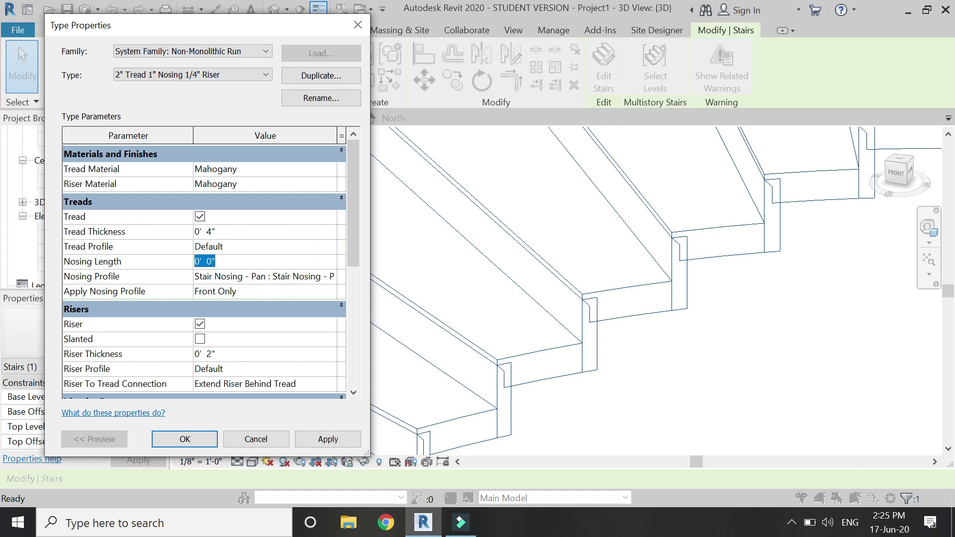
{"action": "type", "text": "1'"}
{"action": "key", "text": "Return"}
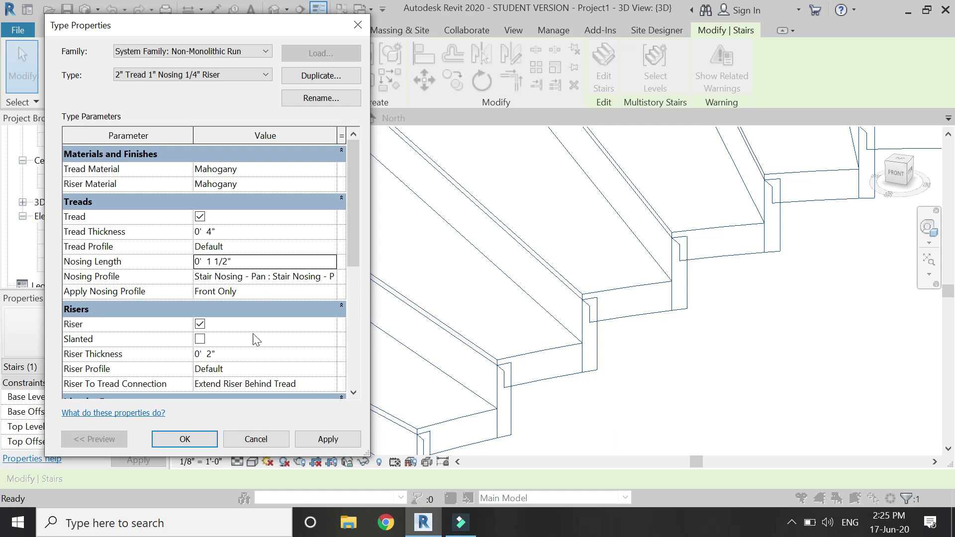
{"action": "left_click", "coordinate": [328, 440]}
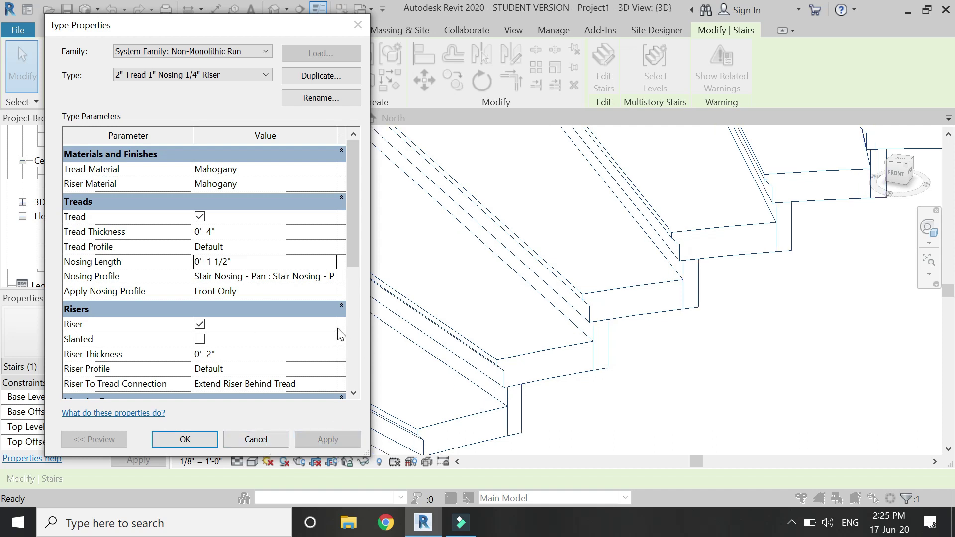
{"action": "left_click", "coordinate": [263, 260]}
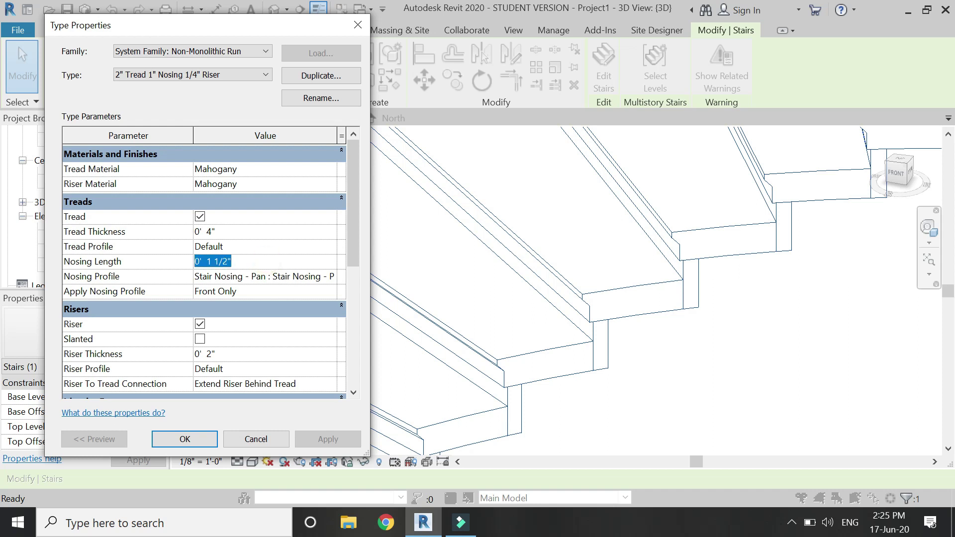
Apply nosing to Front and Left, then Front and Right, then Front, Left and Right, and confirm
{"action": "left_click", "coordinate": [277, 290]}
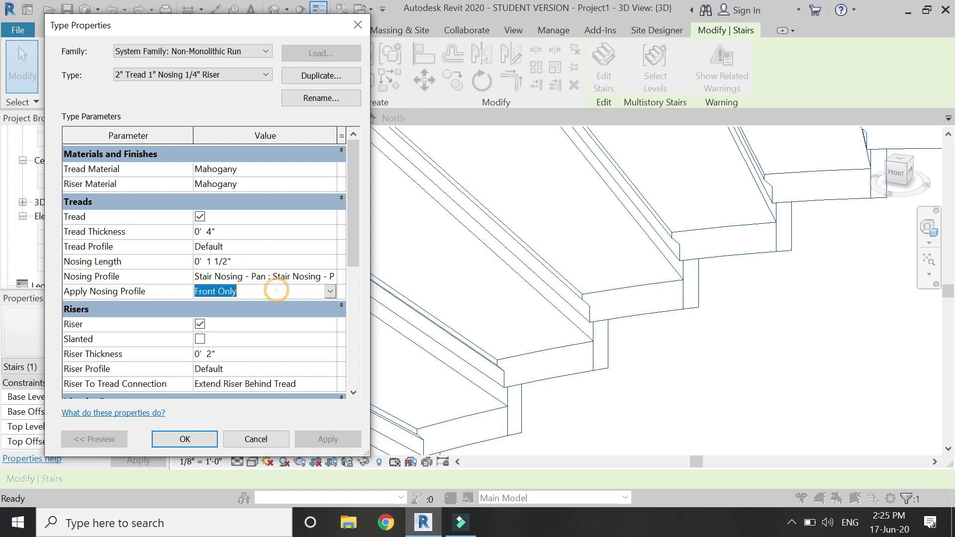
{"action": "left_click", "coordinate": [331, 291]}
{"action": "left_click", "coordinate": [216, 318]}
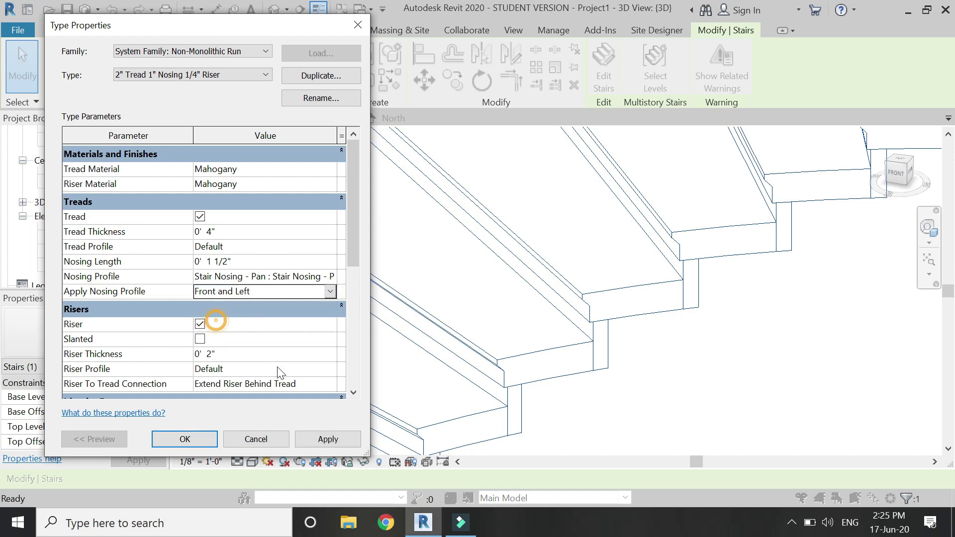
{"action": "left_click", "coordinate": [333, 438]}
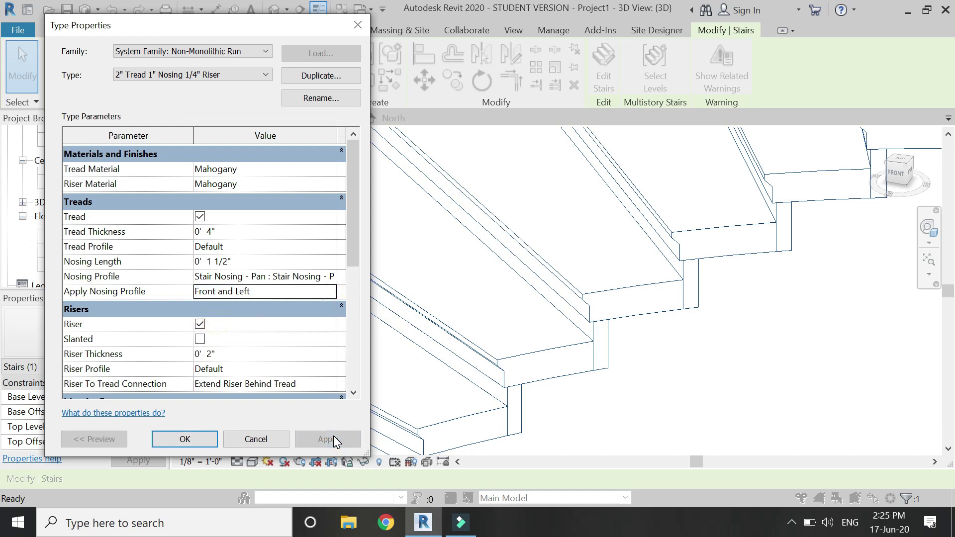
{"action": "left_click", "coordinate": [317, 291]}
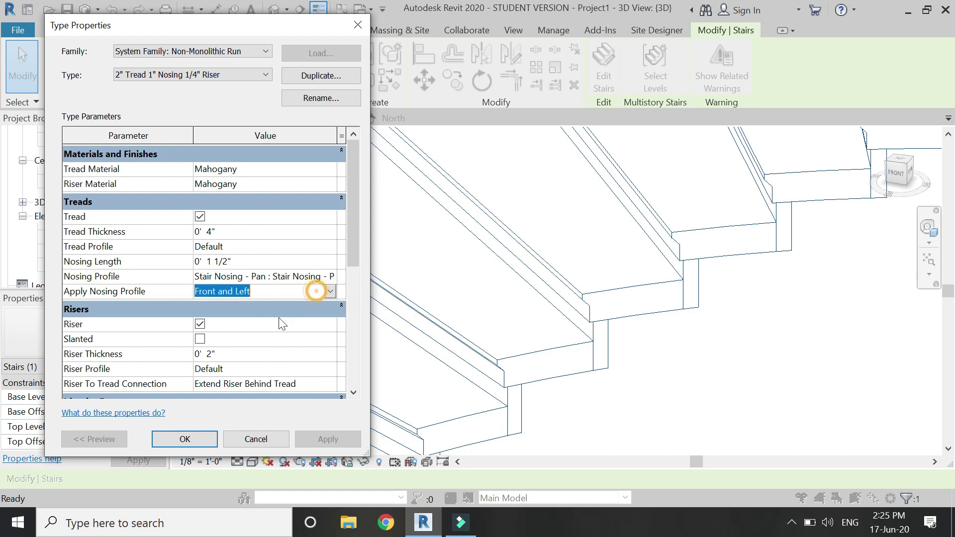
{"action": "left_click", "coordinate": [331, 291]}
{"action": "left_click", "coordinate": [233, 335]}
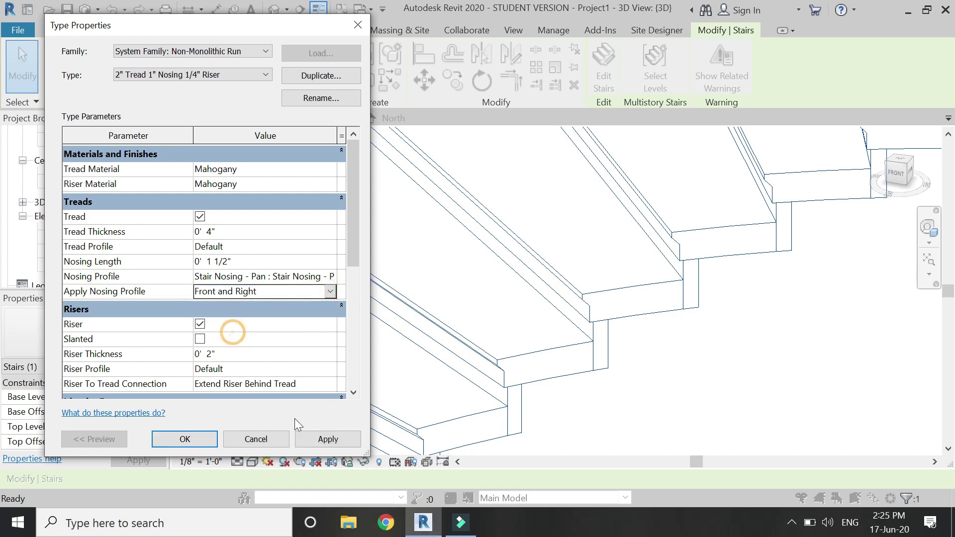
{"action": "left_click", "coordinate": [326, 439]}
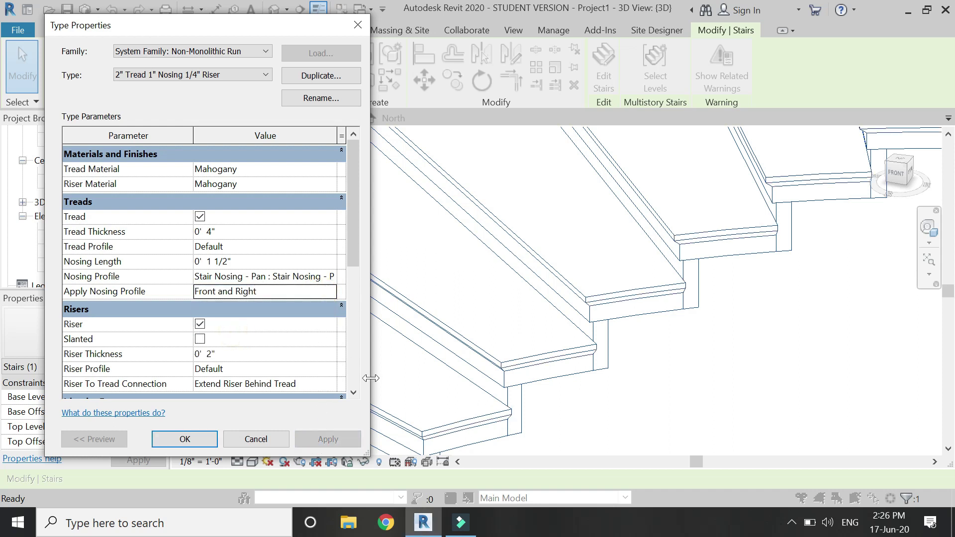
{"action": "left_click", "coordinate": [332, 292]}
{"action": "left_click", "coordinate": [240, 348]}
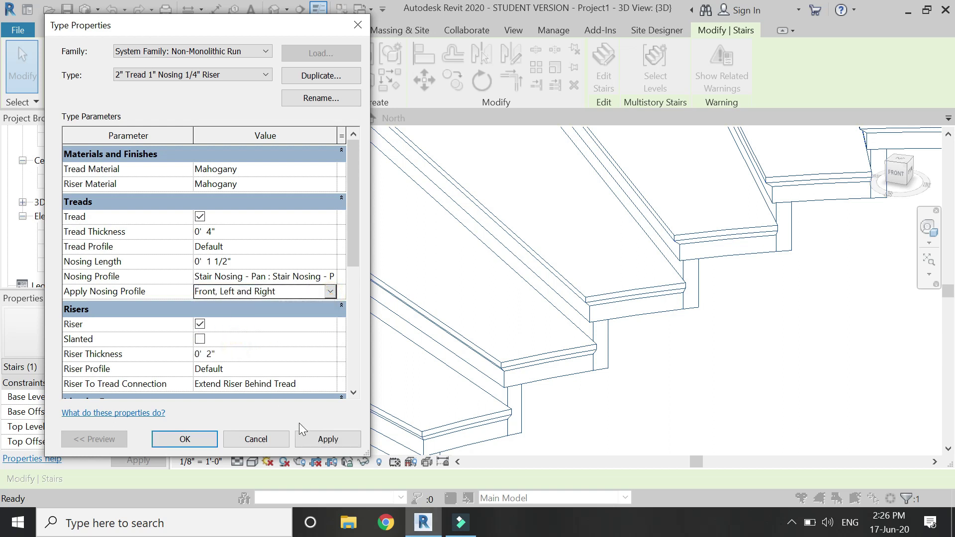
{"action": "left_click", "coordinate": [317, 439]}
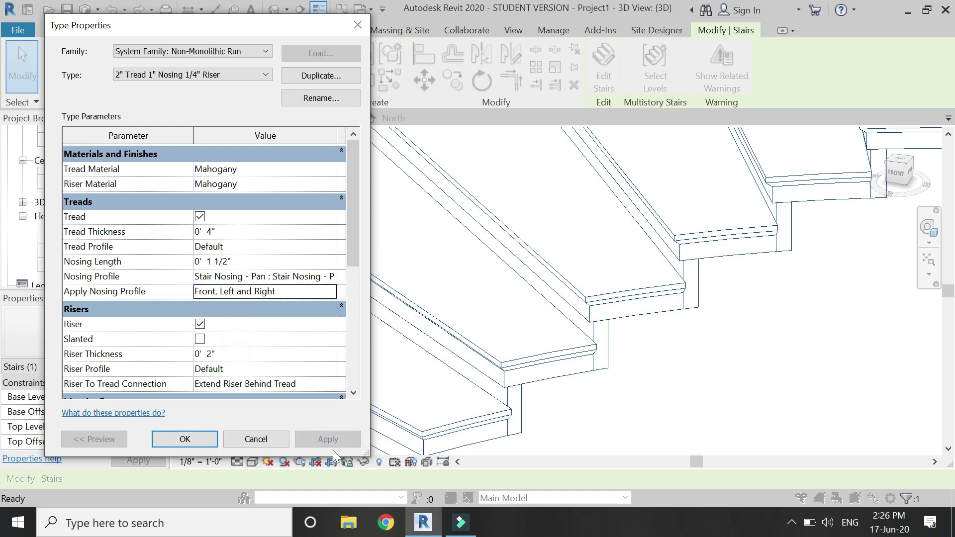
{"action": "left_click", "coordinate": [182, 437]}
Confirm the stair type settings and zoom around the 3D stairs
{"action": "left_click", "coordinate": [218, 440]}
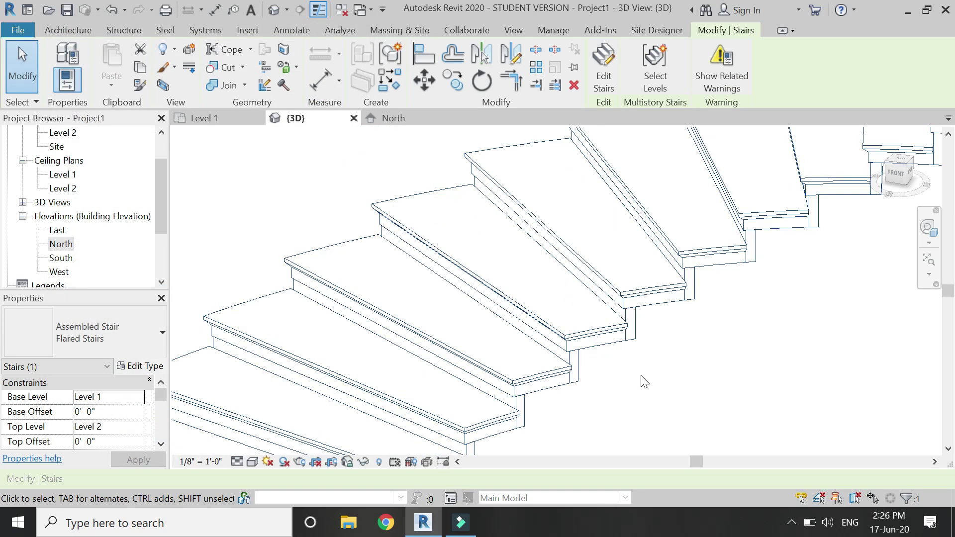
{"action": "scroll", "coordinate": [699, 281], "scroll_direction": "down", "scroll_amount": 3}
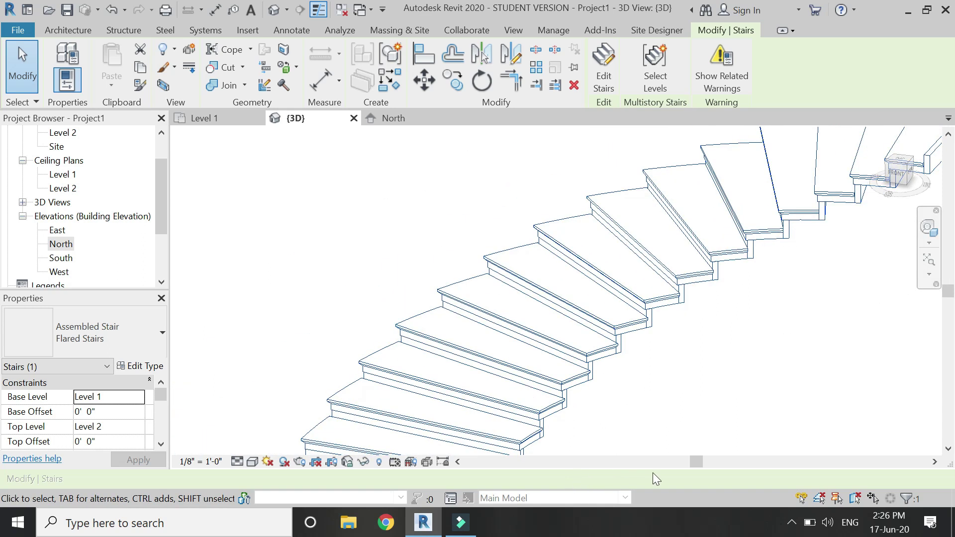
{"action": "scroll", "coordinate": [604, 430], "scroll_direction": "up", "scroll_amount": 5}
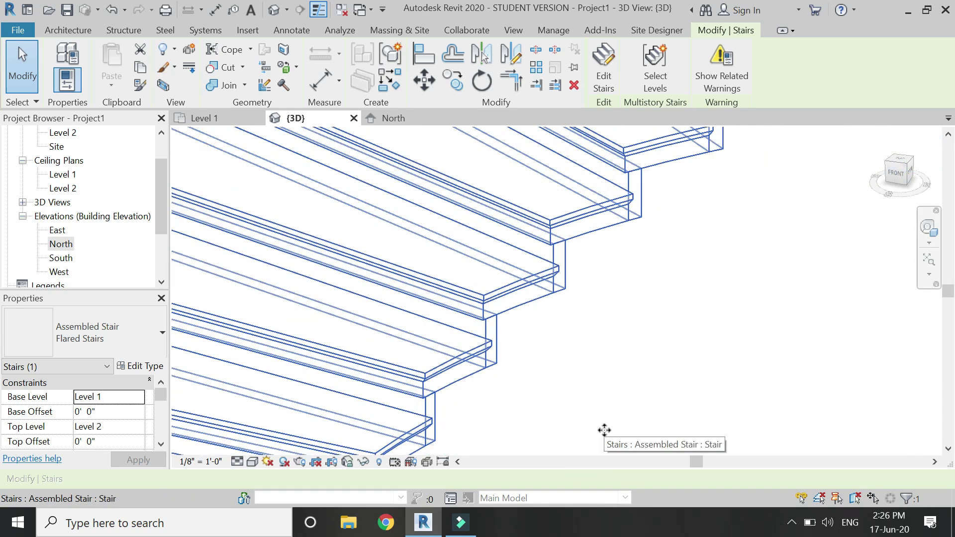
{"action": "scroll", "coordinate": [780, 419], "scroll_direction": "down", "scroll_amount": 2}
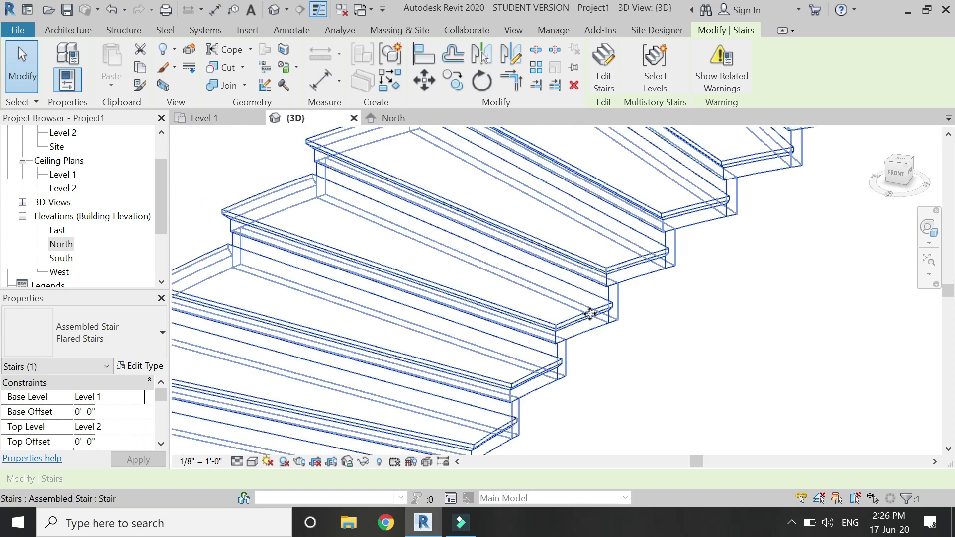
Reopen the Flared Stairs run type and apply a 1" nosing length
{"action": "left_click", "coordinate": [134, 366]}
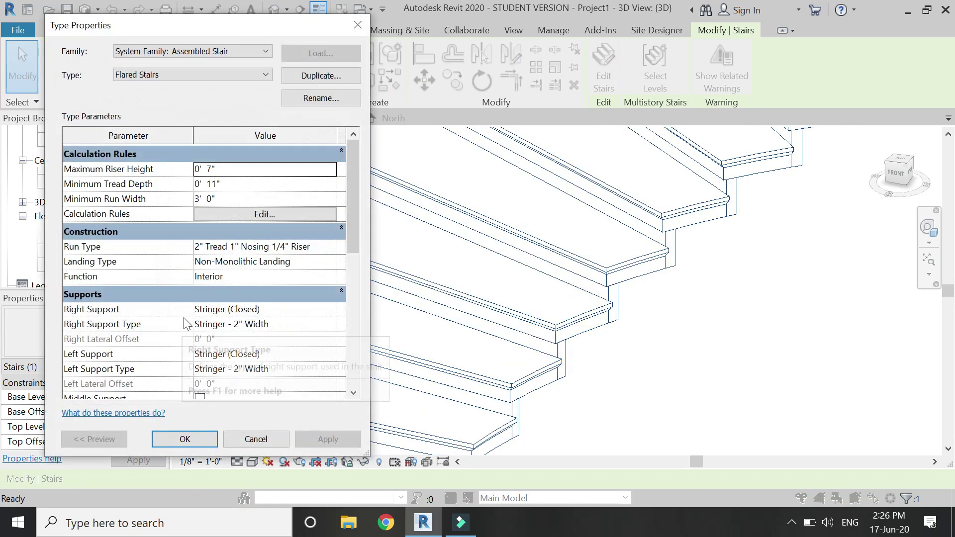
{"action": "left_click", "coordinate": [317, 247]}
{"action": "left_click", "coordinate": [333, 247]}
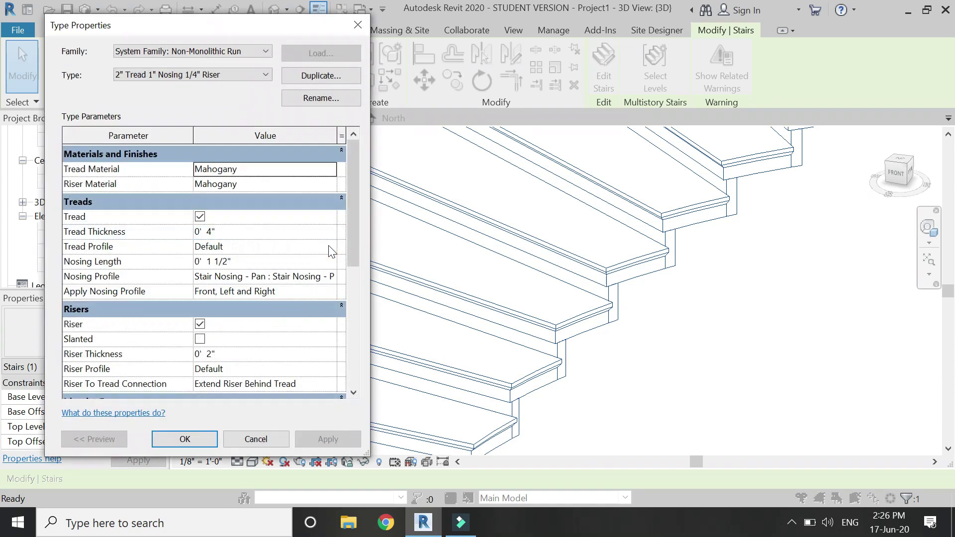
{"action": "left_click", "coordinate": [288, 259]}
{"action": "type", "text": "1\""}
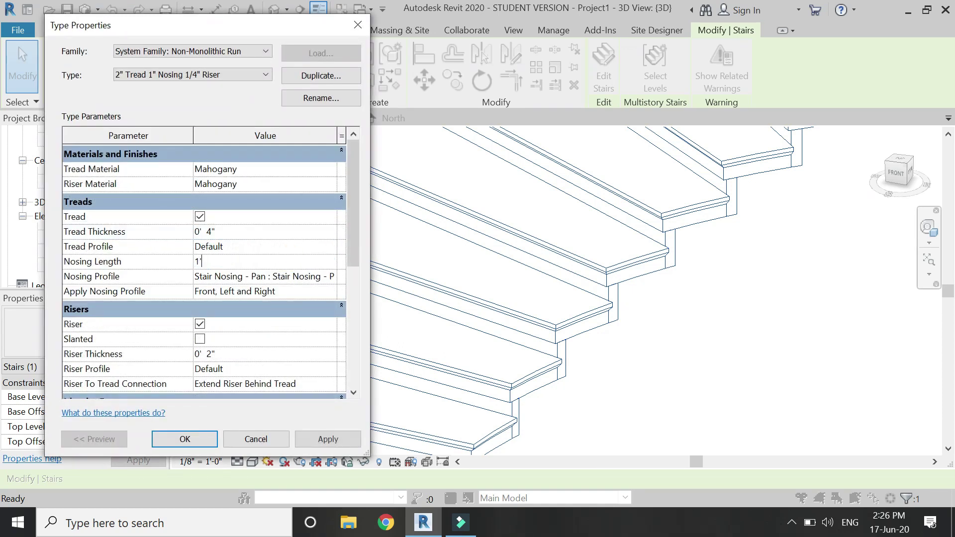
{"action": "key", "text": "Return"}
{"action": "left_click", "coordinate": [340, 438]}
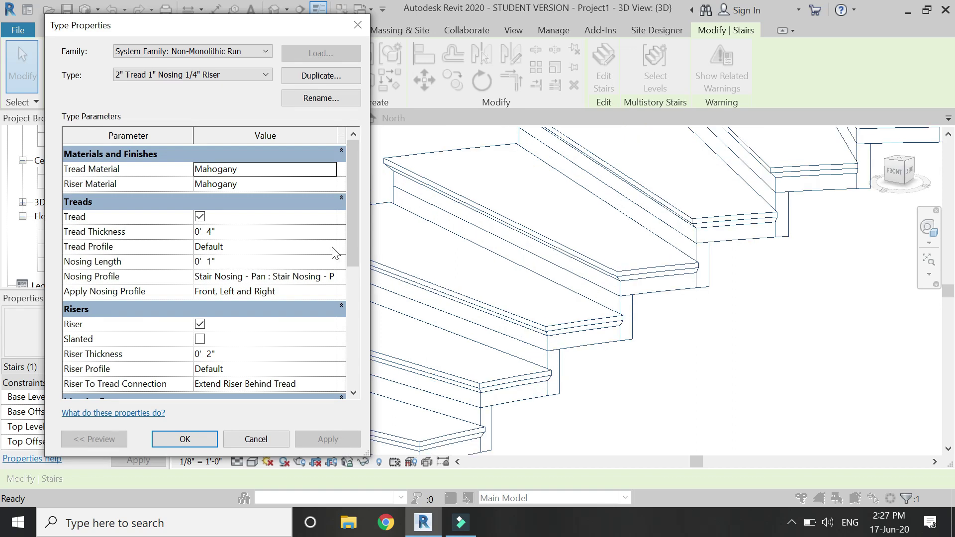
{"action": "scroll", "coordinate": [316, 270], "scroll_direction": "down", "scroll_amount": 1}
{"action": "scroll", "coordinate": [315, 275], "scroll_direction": "down", "scroll_amount": 1}
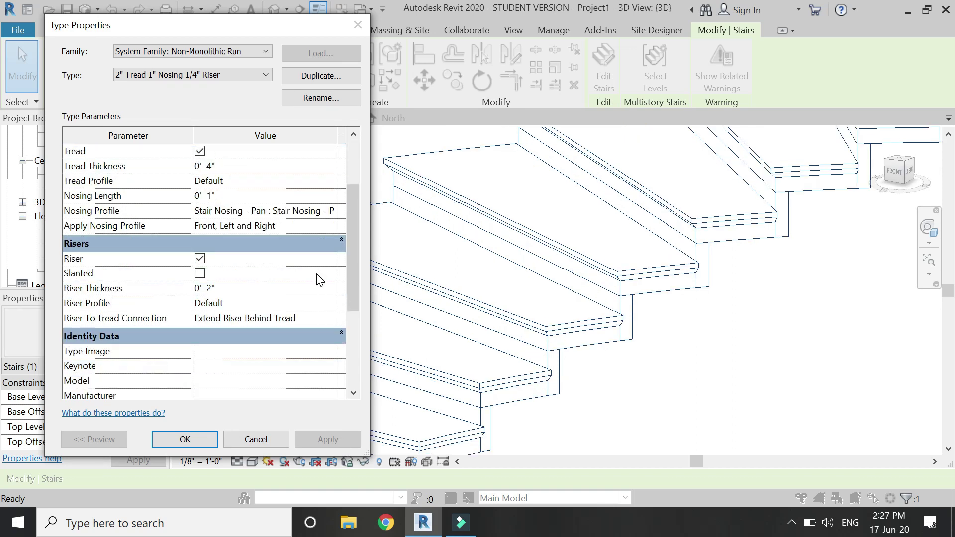
Set the riser-to-tread connection to join all risers and treads, and apply it
{"action": "left_click", "coordinate": [329, 318]}
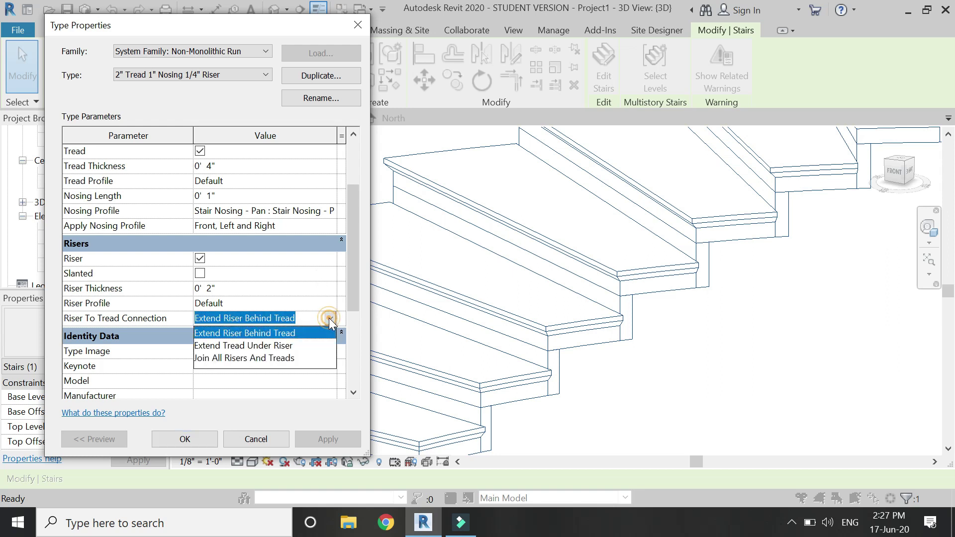
{"action": "left_click", "coordinate": [273, 358]}
{"action": "left_click", "coordinate": [324, 440]}
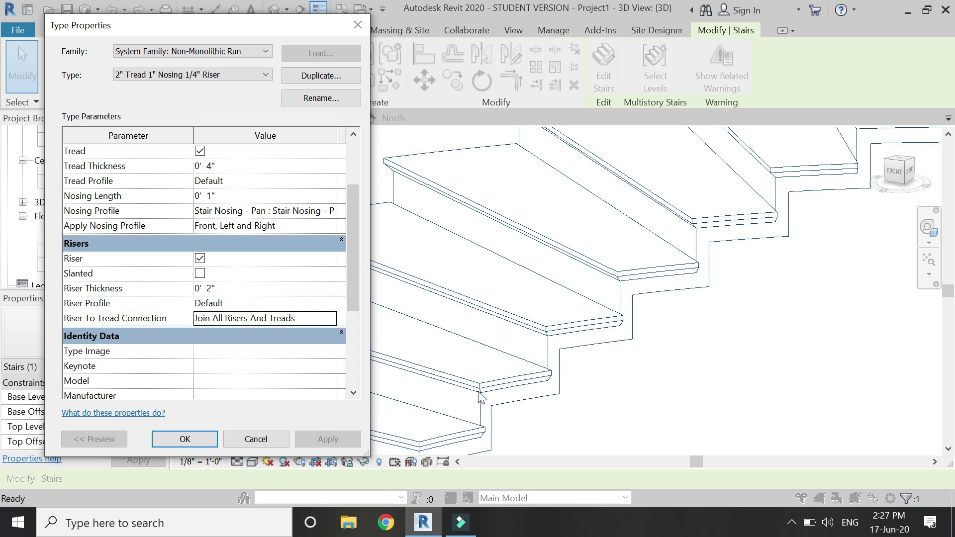
Apply 4" riser thickness and 6" tread thickness, then return to Flared Stairs
{"action": "left_click", "coordinate": [248, 289]}
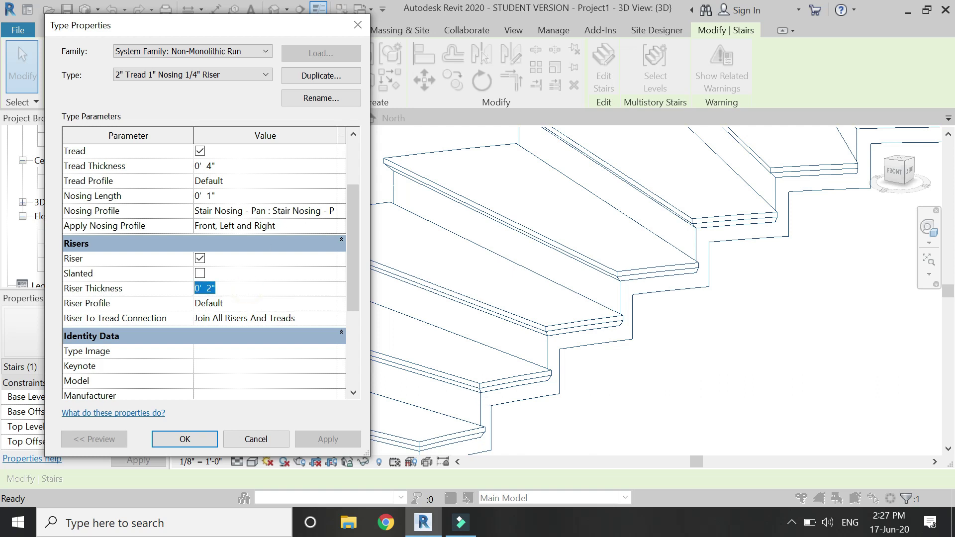
{"action": "type", "text": "4\""}
{"action": "key", "text": "Return"}
{"action": "left_click", "coordinate": [343, 437]}
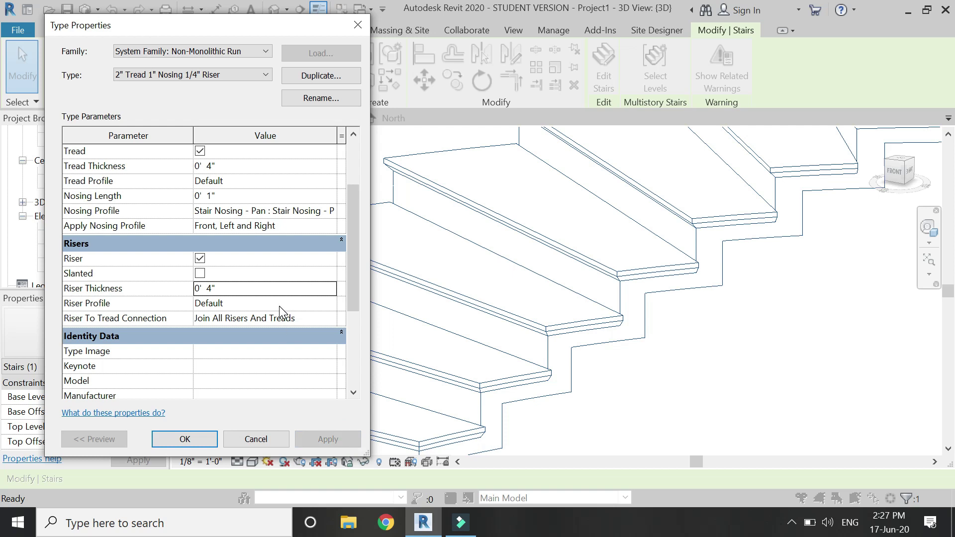
{"action": "left_click", "coordinate": [254, 167]}
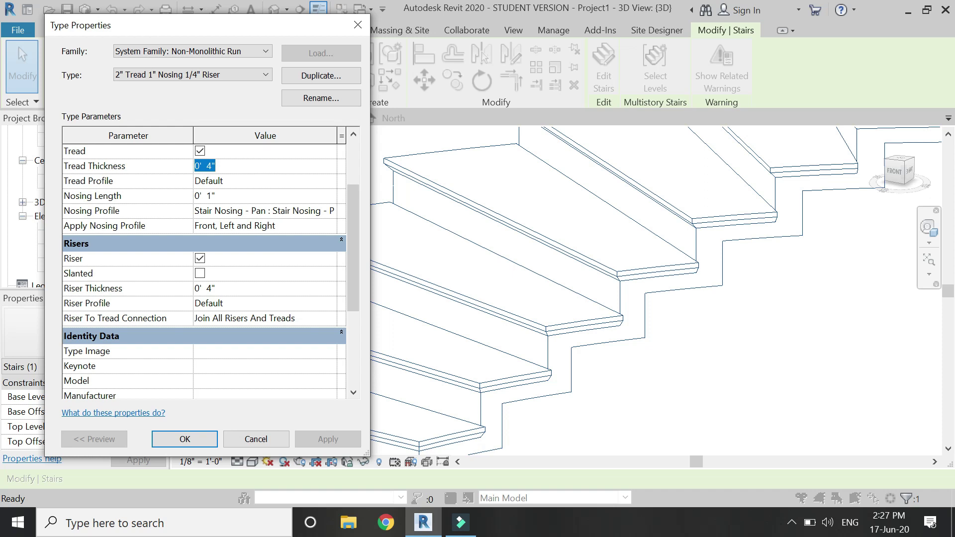
{"action": "type", "text": "6\""}
{"action": "key", "text": "Return"}
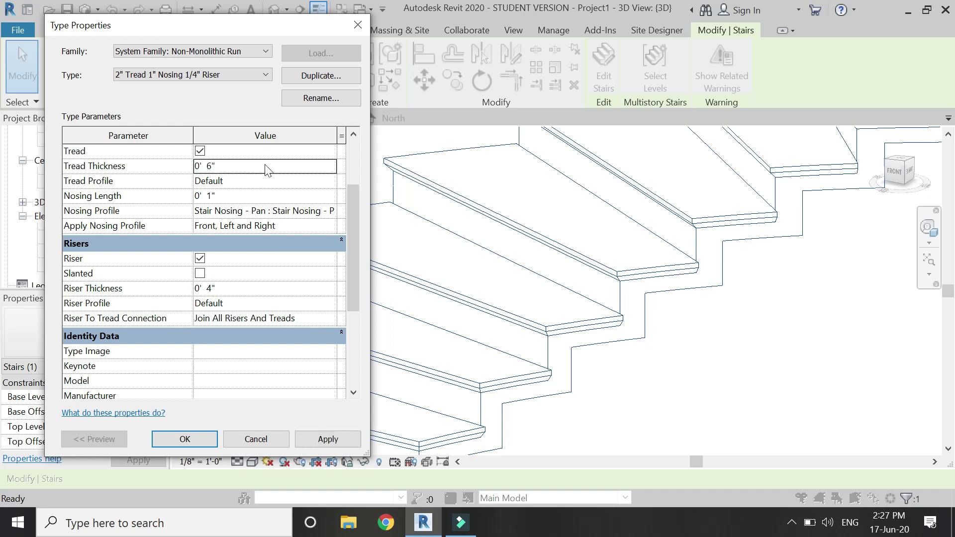
{"action": "left_click", "coordinate": [330, 439]}
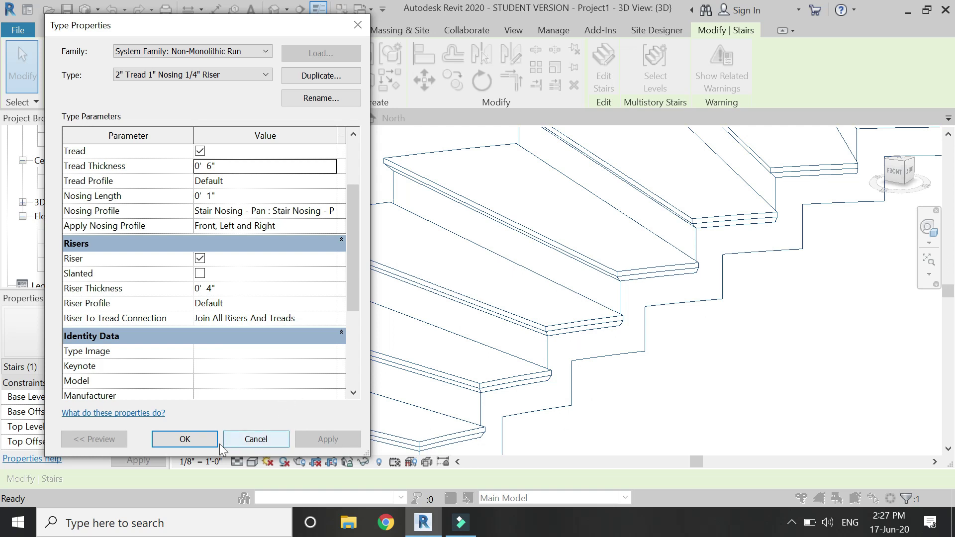
{"action": "left_click", "coordinate": [201, 440]}
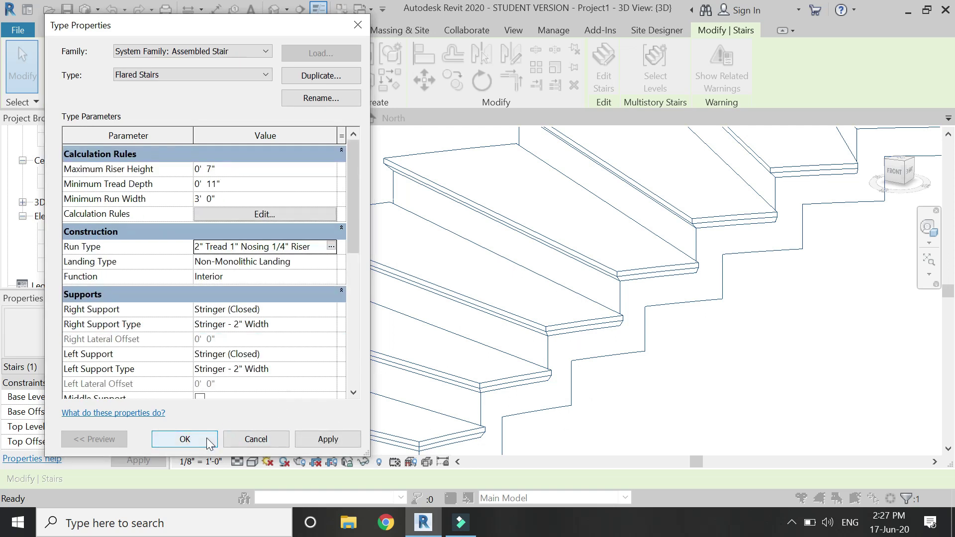
Confirm the Flared Stairs type settings and clear the stair selection
{"action": "left_click", "coordinate": [207, 439]}
{"action": "key", "text": "Escape"}
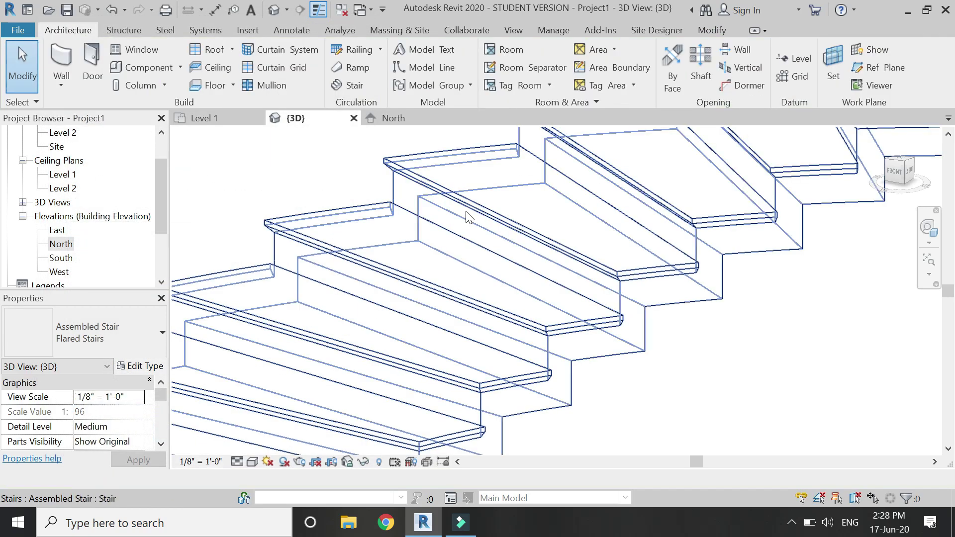
{"action": "scroll", "coordinate": [513, 298], "scroll_direction": "down", "scroll_amount": 4}
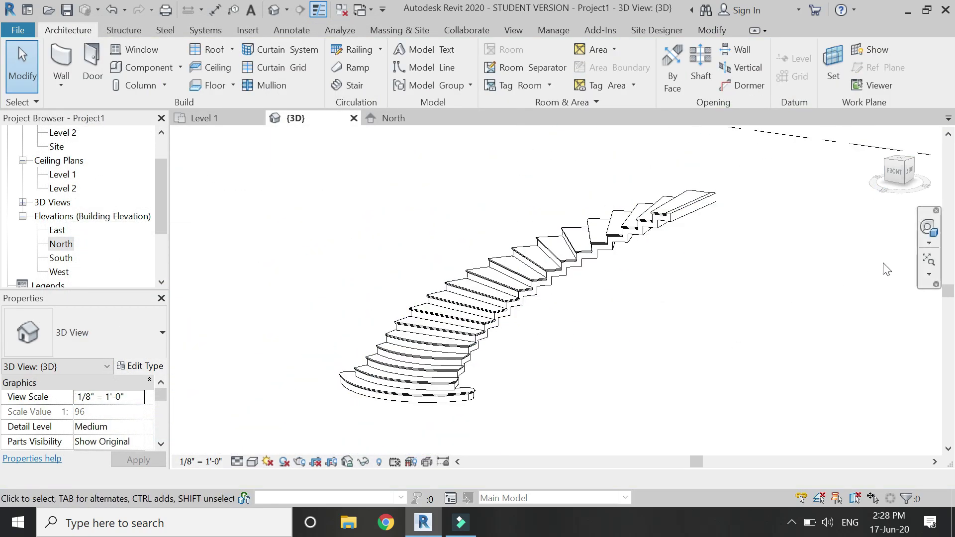
{"action": "scroll", "coordinate": [744, 203], "scroll_direction": "up", "scroll_amount": 1}
{"action": "scroll", "coordinate": [496, 381], "scroll_direction": "up", "scroll_amount": 2}
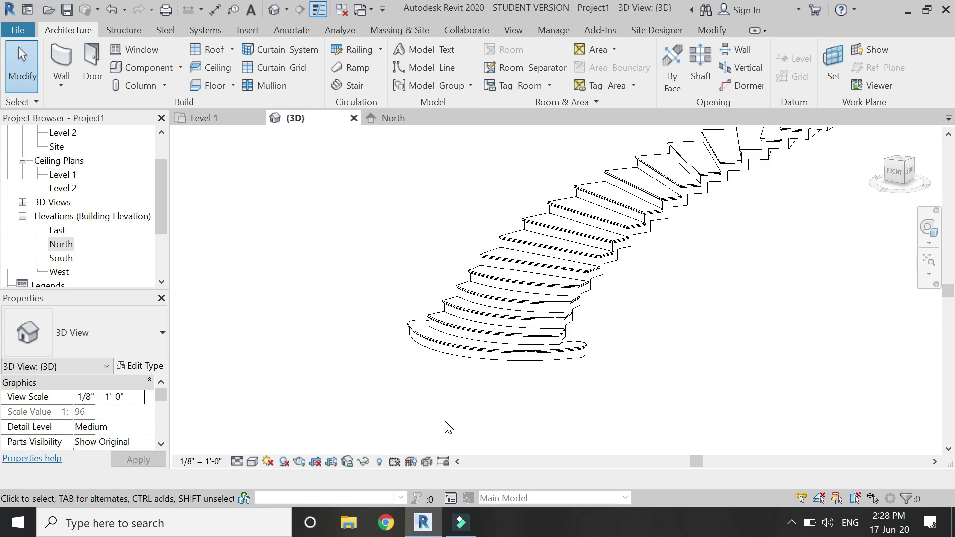
{"action": "scroll", "coordinate": [446, 428], "scroll_direction": "down", "scroll_amount": 2}
{"action": "scroll", "coordinate": [647, 279], "scroll_direction": "up", "scroll_amount": 2}
Set a pivot on the stair and orbit to a front view of it
{"action": "left_click", "coordinate": [929, 230]}
{"action": "left_click", "coordinate": [691, 266]}
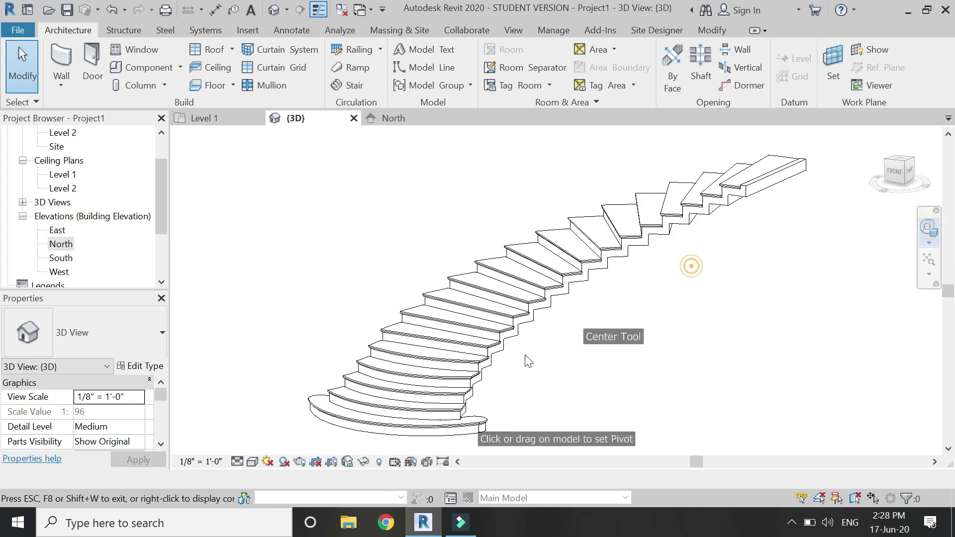
{"action": "left_click", "coordinate": [428, 358]}
{"action": "left_click_drag", "start_coordinate": [411, 436], "coordinate": [433, 388]}
{"action": "key", "text": "Escape"}
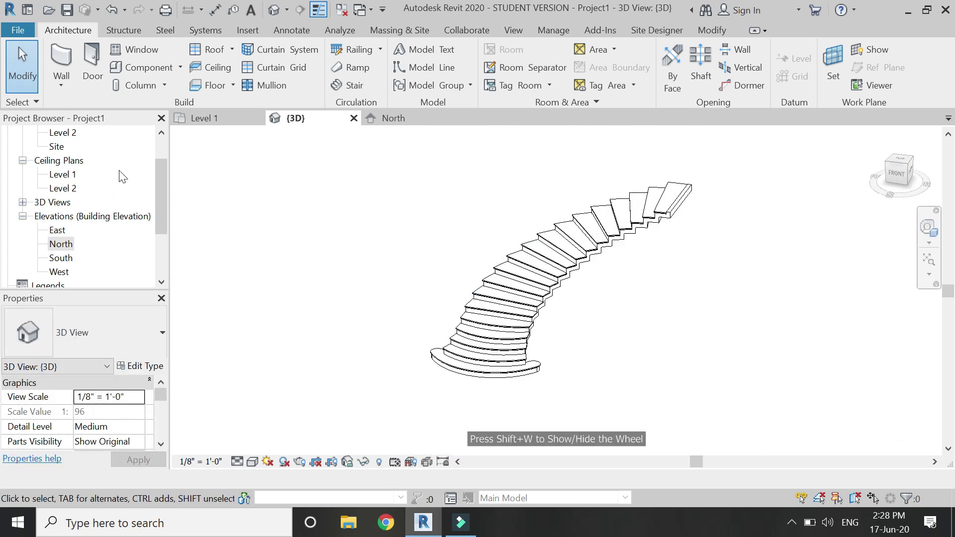
On the Level 1 plan, mirror-copy the whole flared stair across a vertical axis
{"action": "left_click", "coordinate": [204, 118]}
{"action": "scroll", "coordinate": [273, 330], "scroll_direction": "down", "scroll_amount": 2}
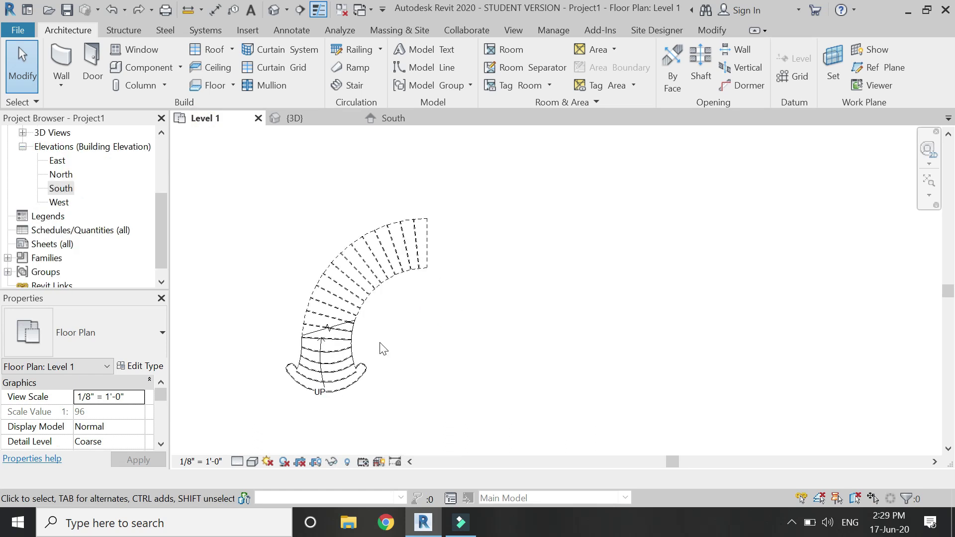
{"action": "left_click_drag", "start_coordinate": [480, 407], "coordinate": [302, 234]}
{"action": "left_click_drag", "start_coordinate": [252, 177], "coordinate": [261, 185]}
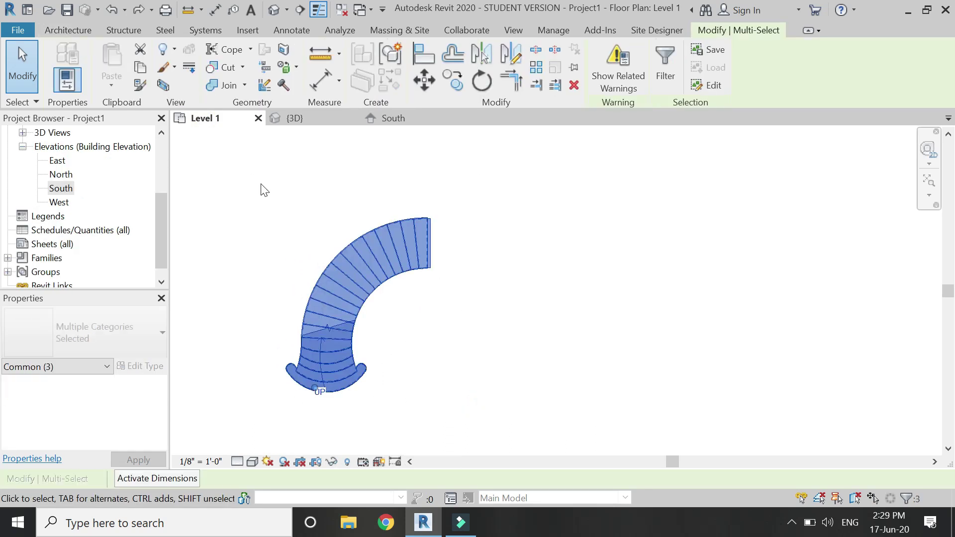
{"action": "left_click", "coordinate": [509, 52]}
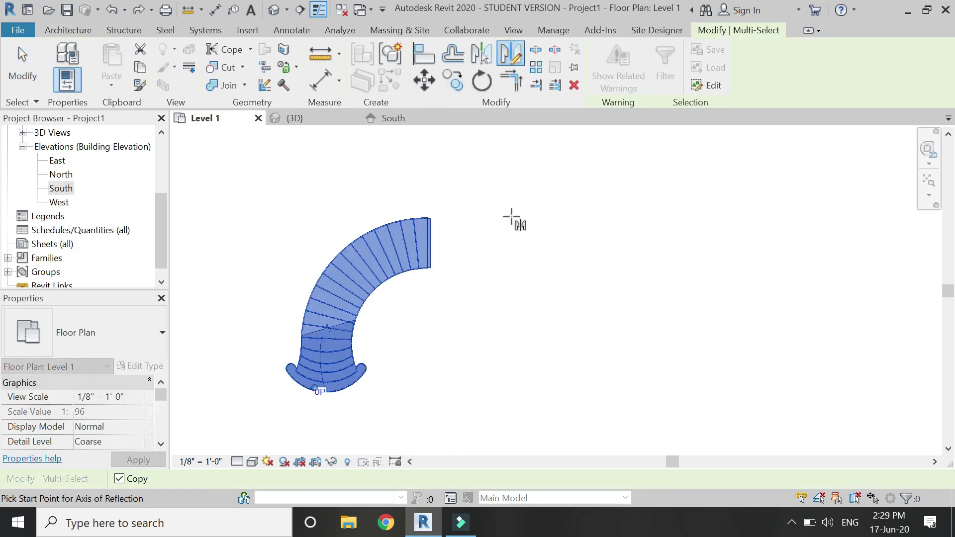
{"action": "left_click", "coordinate": [494, 243]}
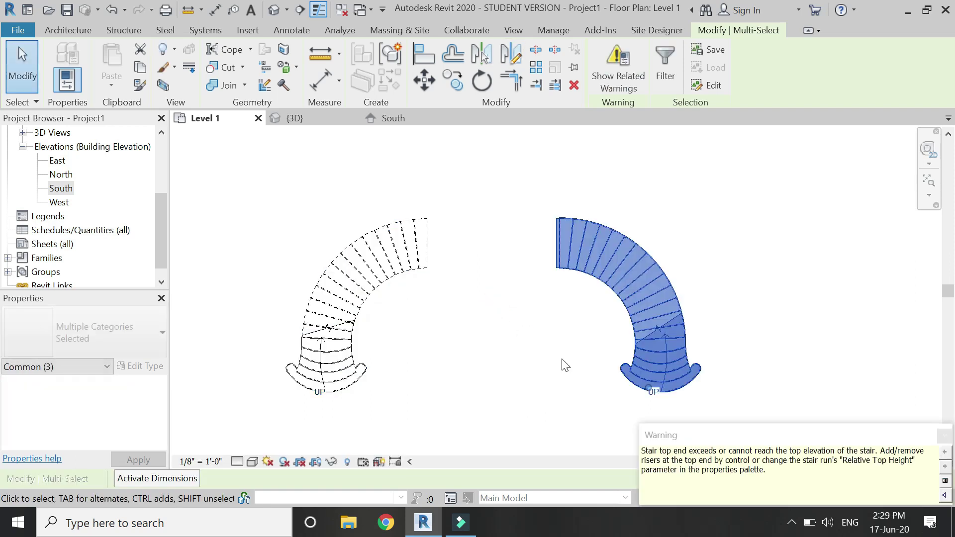
{"action": "left_click", "coordinate": [948, 438]}
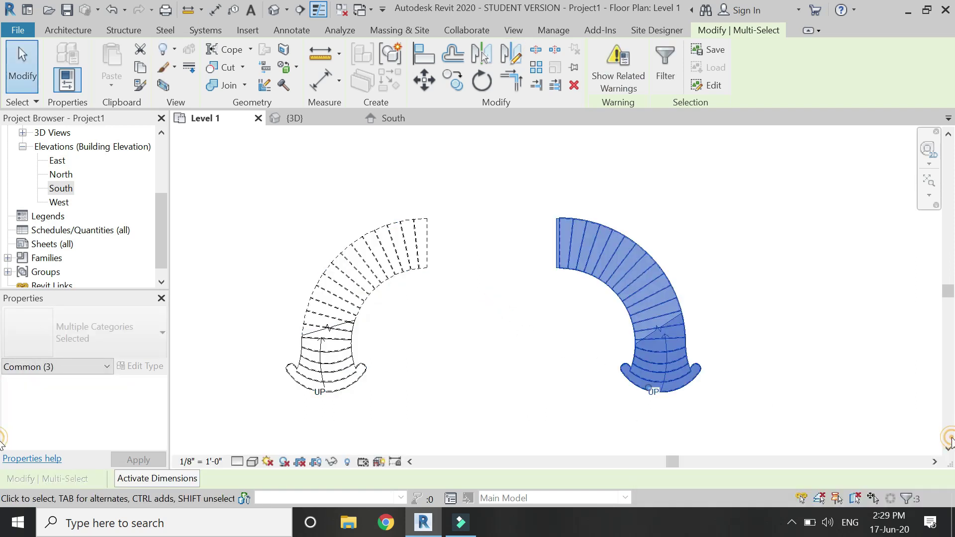
Deselect the mirrored stairs and start an architectural floor sketch
{"action": "left_click", "coordinate": [488, 345]}
{"action": "scroll", "coordinate": [475, 283], "scroll_direction": "up", "scroll_amount": 1}
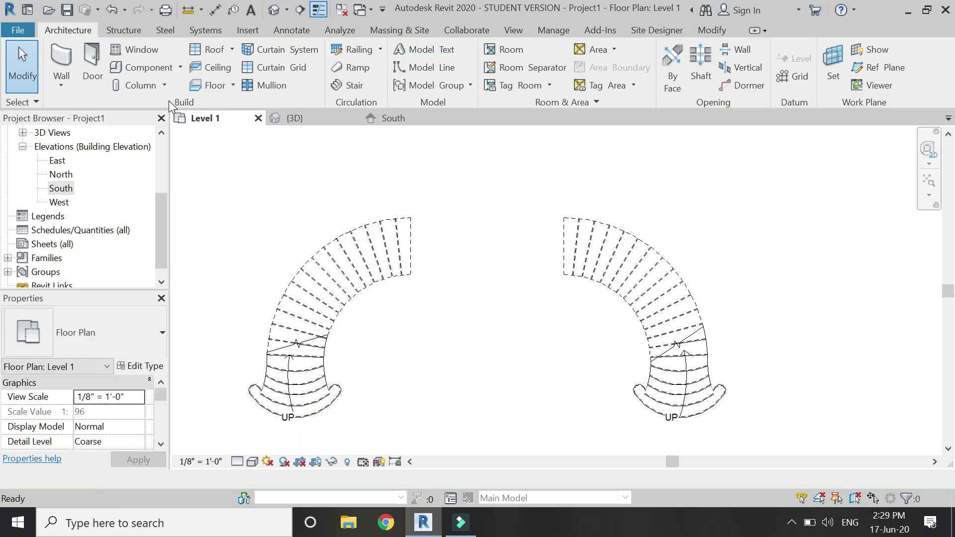
{"action": "left_click", "coordinate": [232, 85]}
{"action": "left_click", "coordinate": [235, 112]}
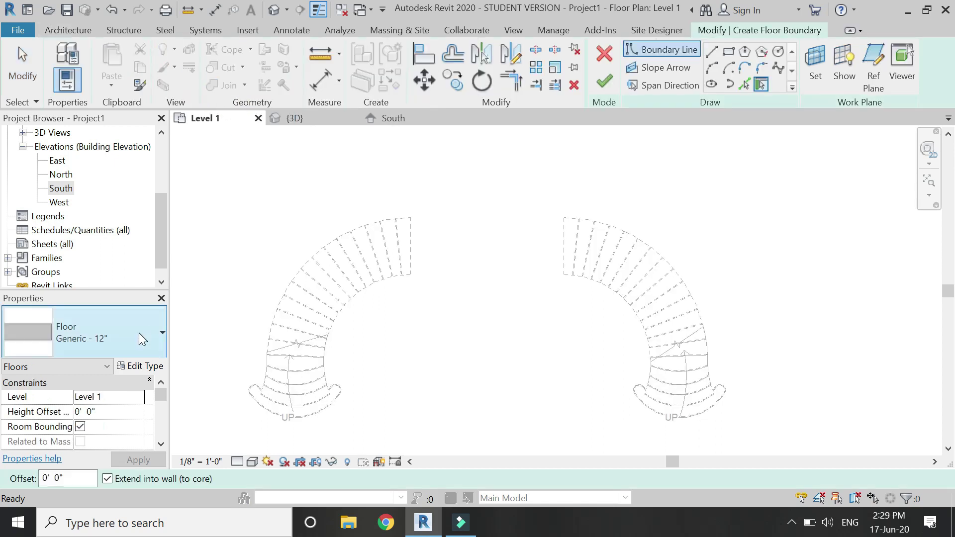
Duplicate the floor type as '6" floor' with a 0' 6" structure layer
{"action": "left_click", "coordinate": [141, 366]}
{"action": "left_click", "coordinate": [327, 79]}
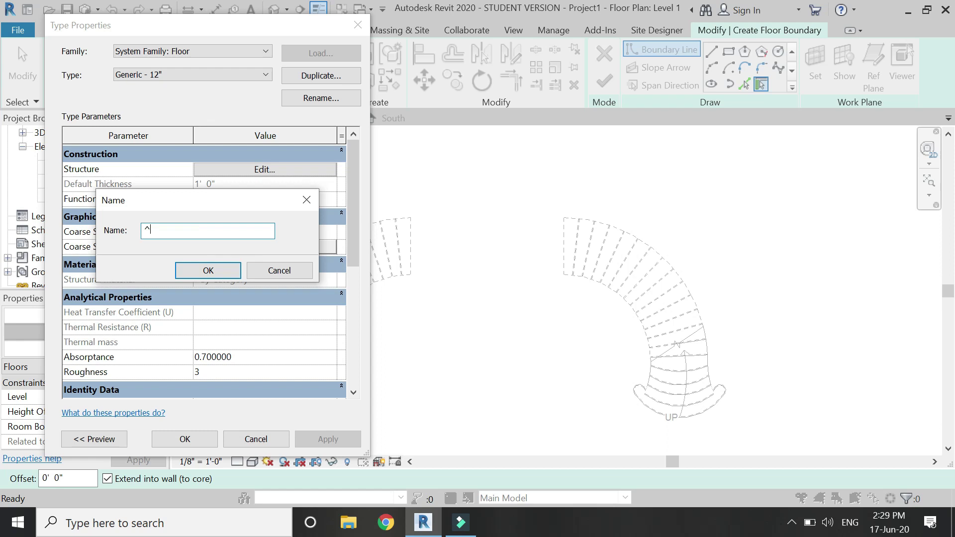
{"action": "type", "text": "6\" floor"}
{"action": "key", "text": "Return"}
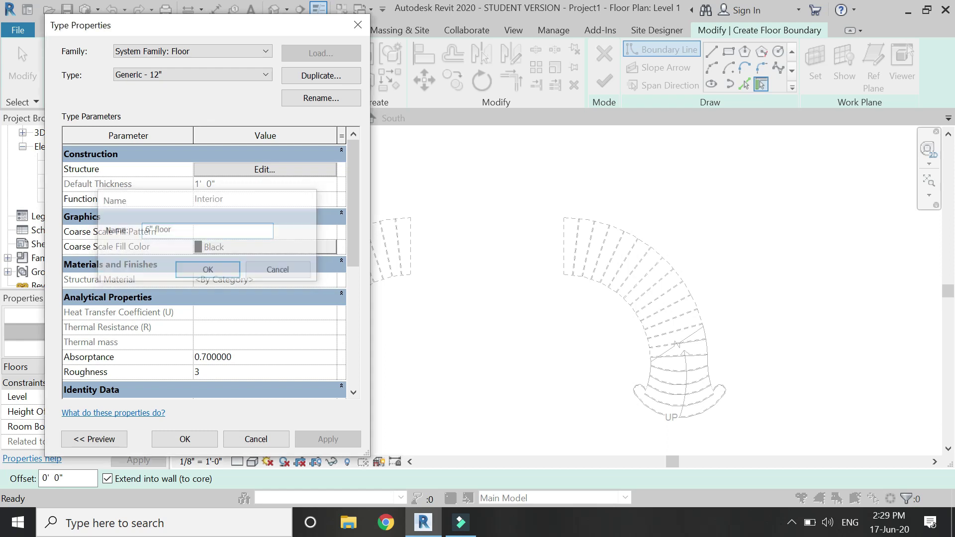
{"action": "left_click", "coordinate": [287, 169]}
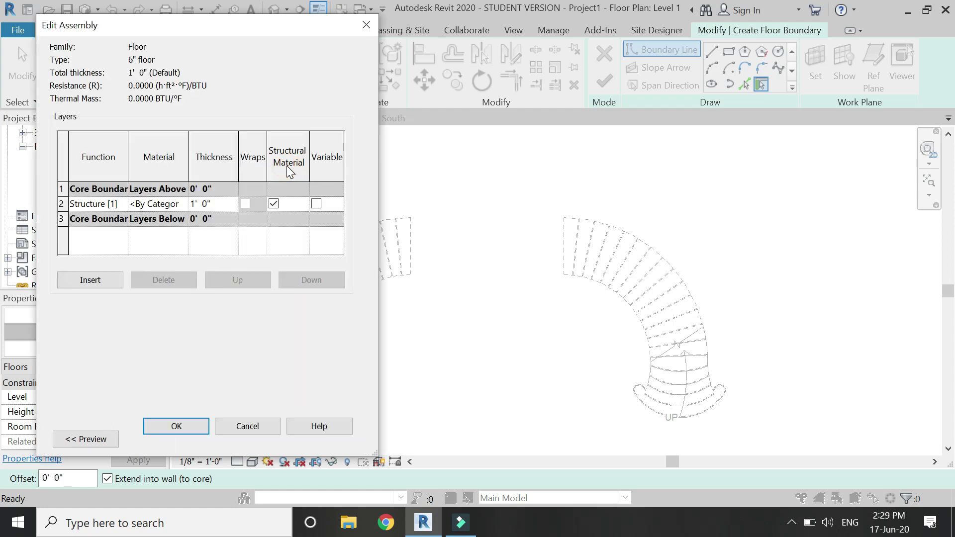
{"action": "left_click", "coordinate": [229, 203]}
{"action": "left_click", "coordinate": [177, 427]}
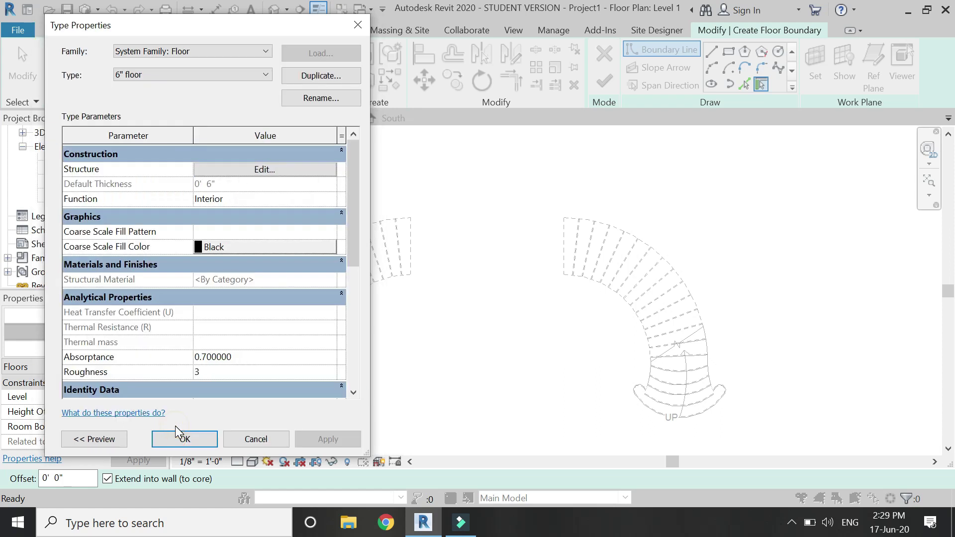
Confirm the floor type and sketch a start-end-radius arc between the two stair tops
{"action": "left_click", "coordinate": [187, 436]}
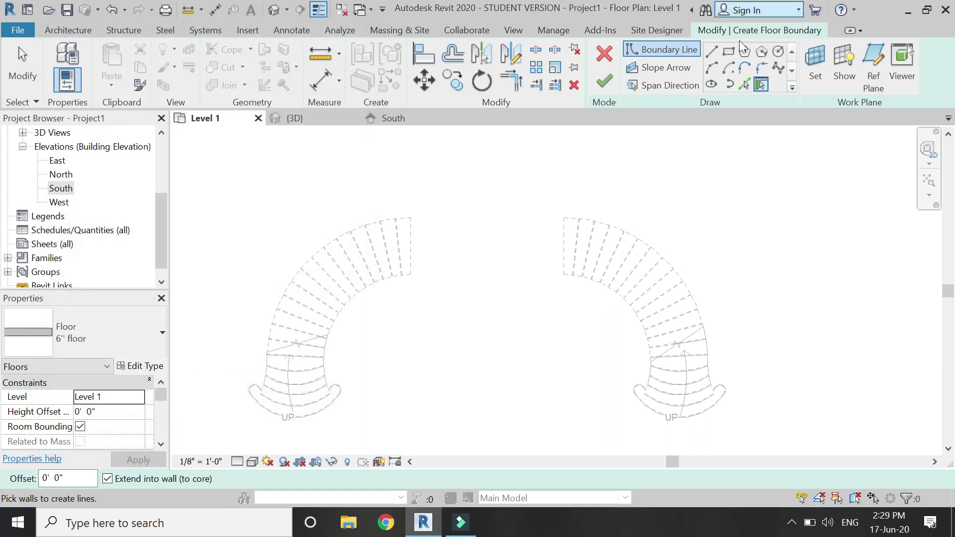
{"action": "left_click", "coordinate": [712, 67]}
{"action": "scroll", "coordinate": [407, 276], "scroll_direction": "up", "scroll_amount": 3}
{"action": "left_click", "coordinate": [382, 276]}
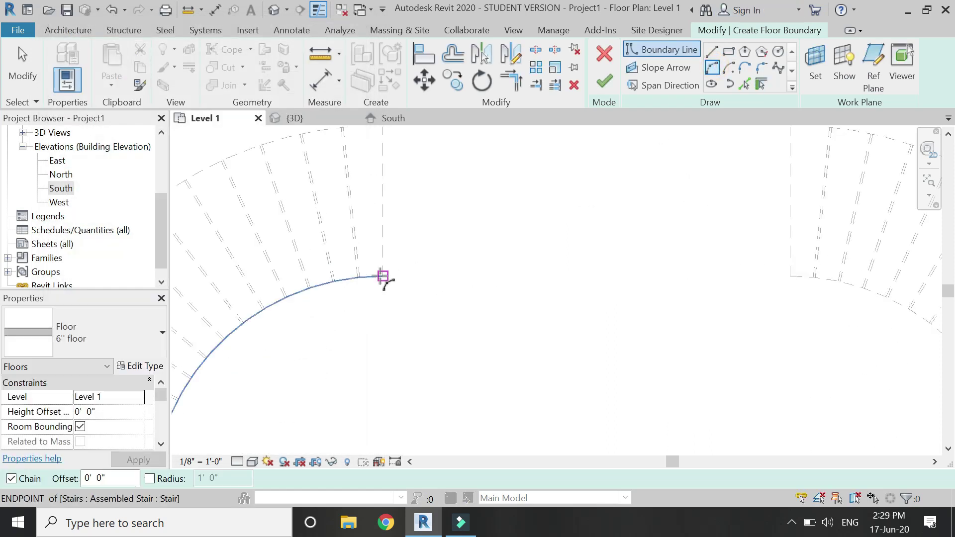
{"action": "left_click", "coordinate": [790, 277]}
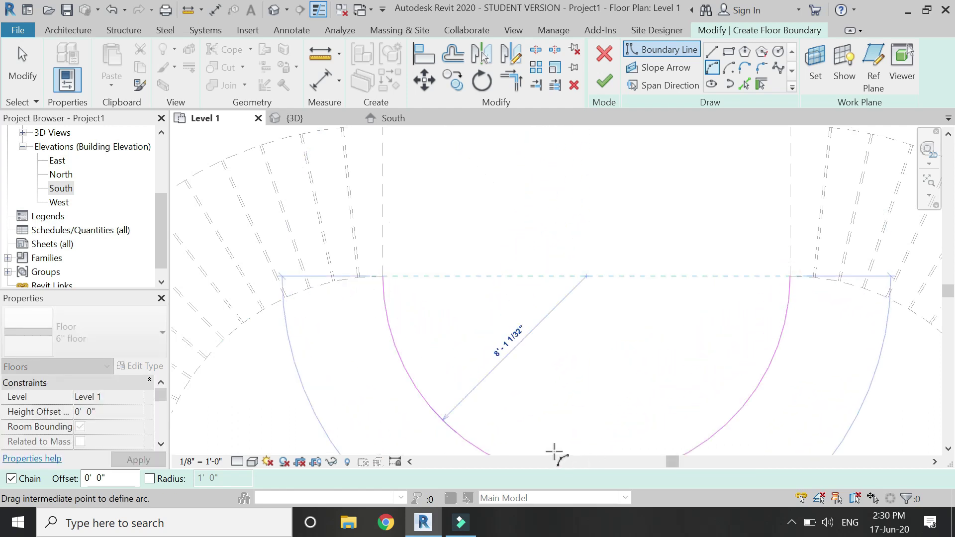
{"action": "left_click", "coordinate": [537, 448]}
{"action": "scroll", "coordinate": [538, 445], "scroll_direction": "down", "scroll_amount": 4}
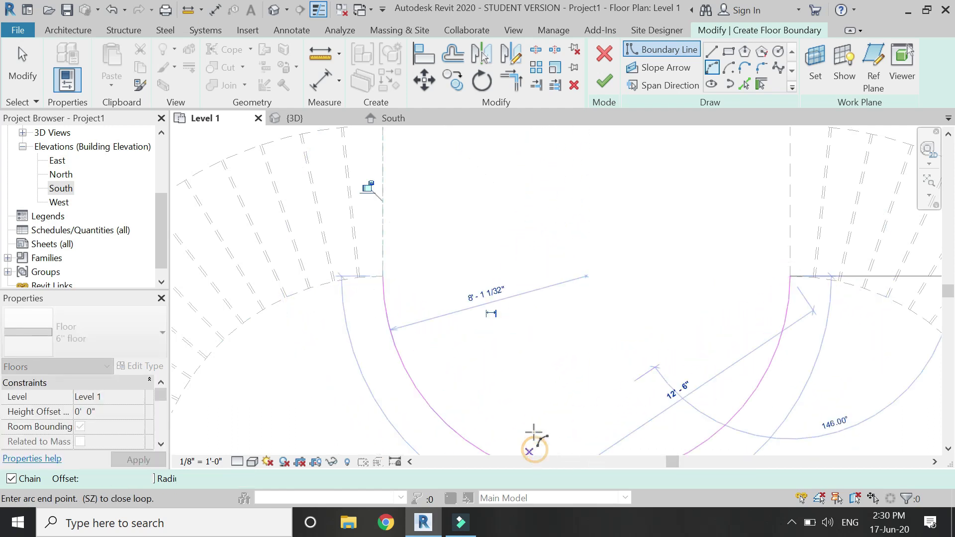
{"action": "key", "text": "Escape"}
{"action": "scroll", "coordinate": [594, 240], "scroll_direction": "up", "scroll_amount": 2}
{"action": "key", "text": "Escape"}
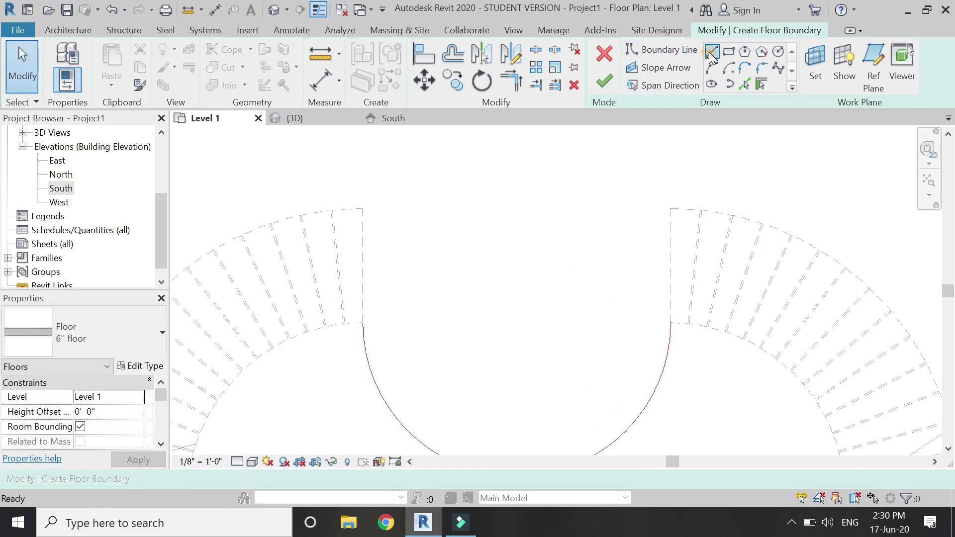
Close the half-round boundary with three straight lines along the stair tops
{"action": "key", "text": "Return"}
{"action": "left_click", "coordinate": [362, 323]}
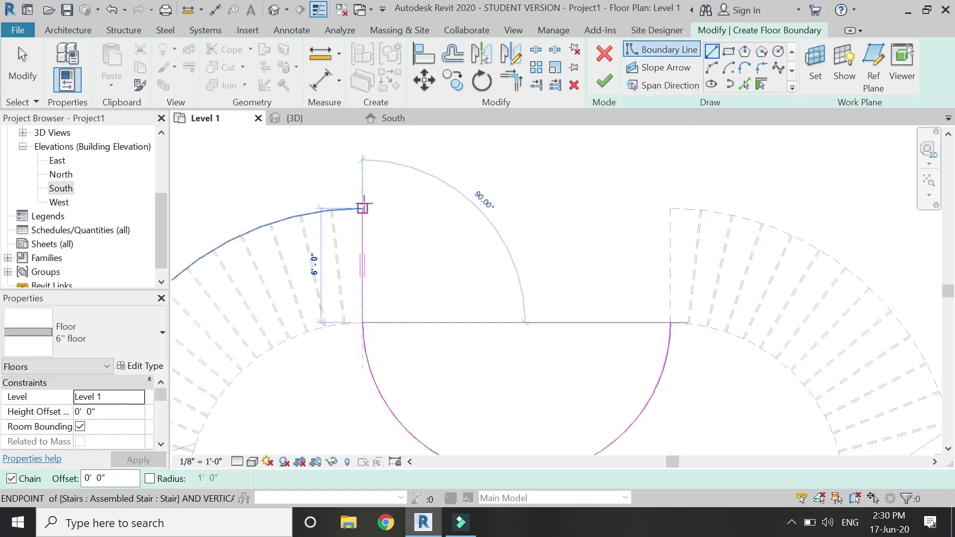
{"action": "left_click", "coordinate": [362, 208]}
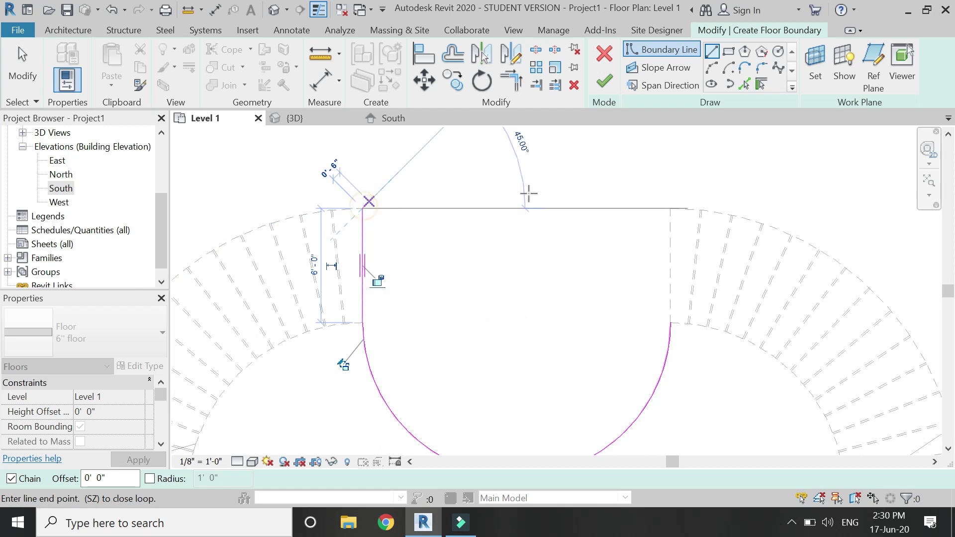
{"action": "left_click", "coordinate": [671, 208]}
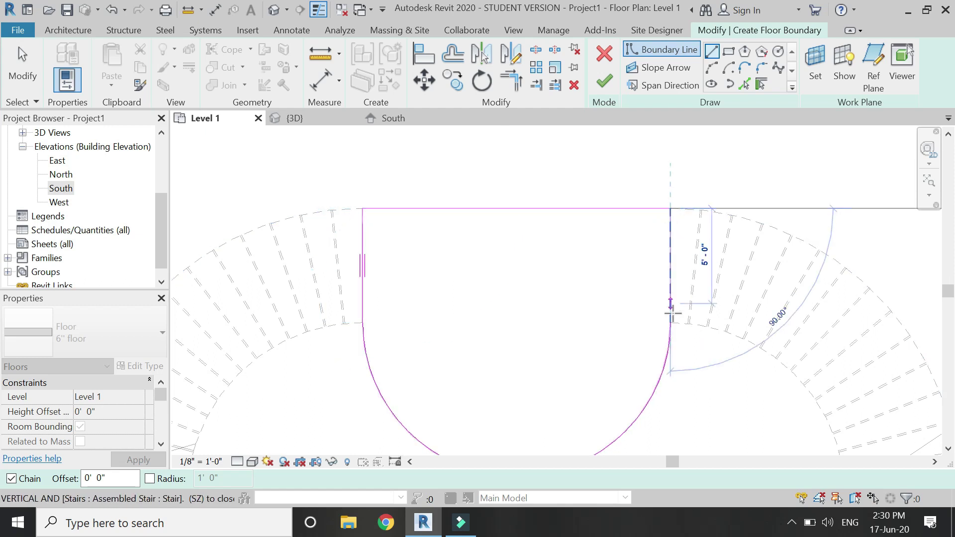
{"action": "left_click", "coordinate": [671, 323]}
{"action": "scroll", "coordinate": [438, 219], "scroll_direction": "down", "scroll_amount": 2}
{"action": "key", "text": "Escape"}
{"action": "key", "text": "Escape"}
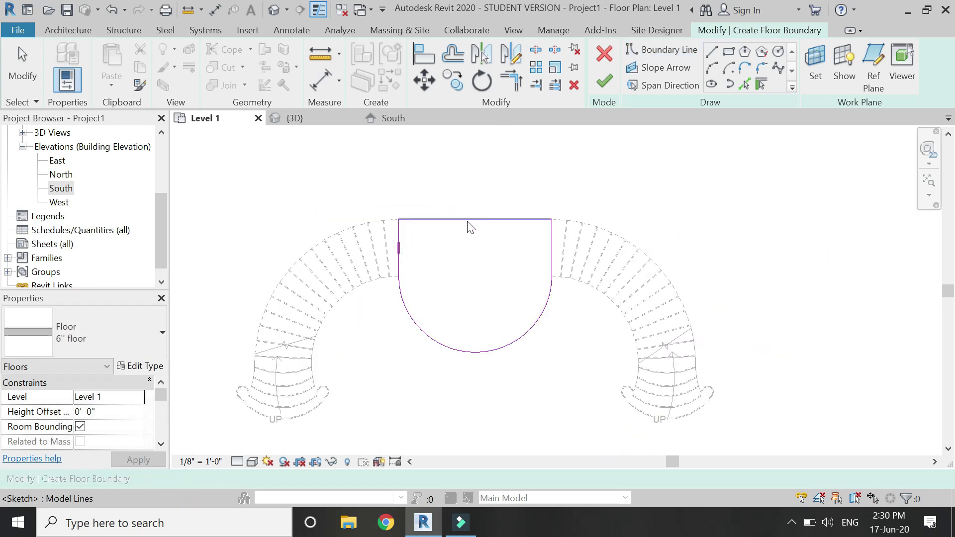
Finish the floor, open the South elevation, and place the floor on Level 2
{"action": "left_click", "coordinate": [604, 80]}
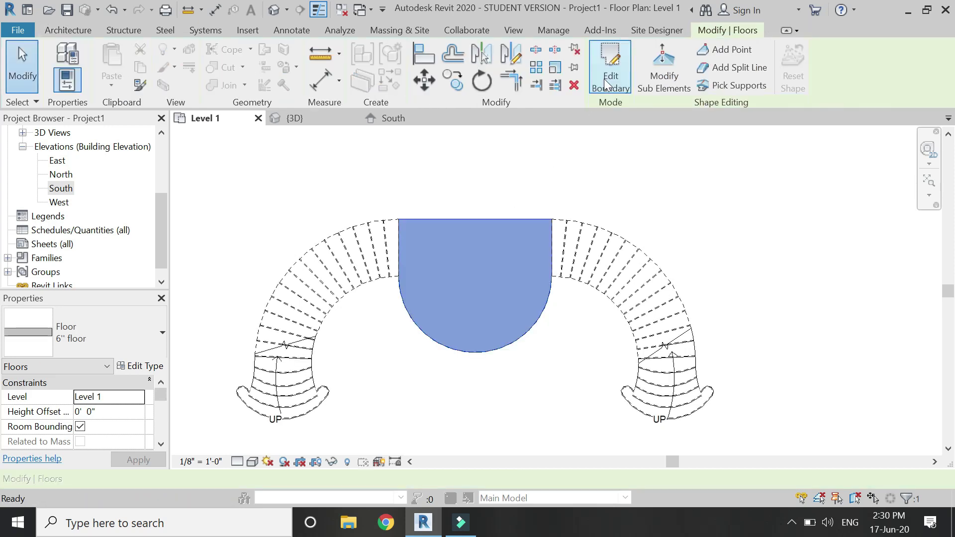
{"action": "left_click", "coordinate": [387, 119]}
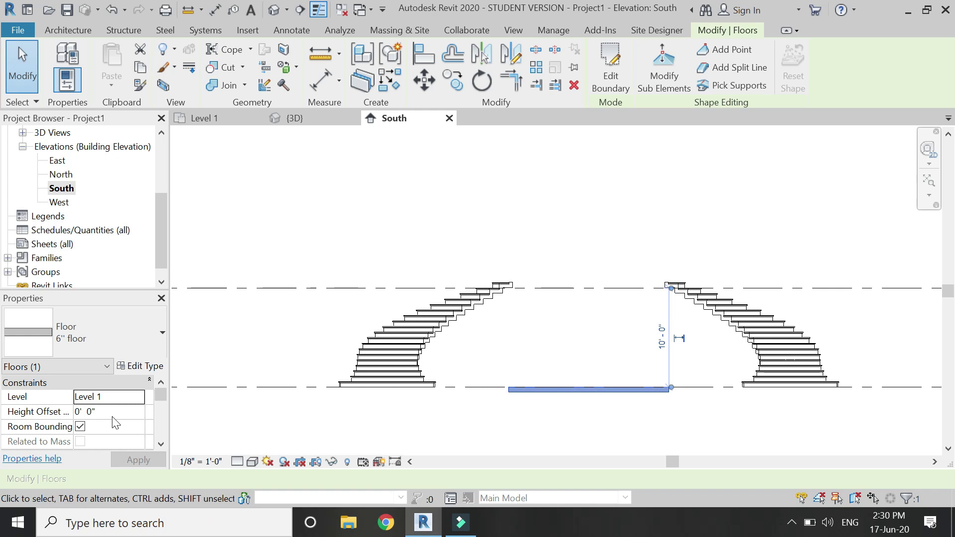
{"action": "left_click", "coordinate": [139, 398]}
{"action": "left_click", "coordinate": [89, 424]}
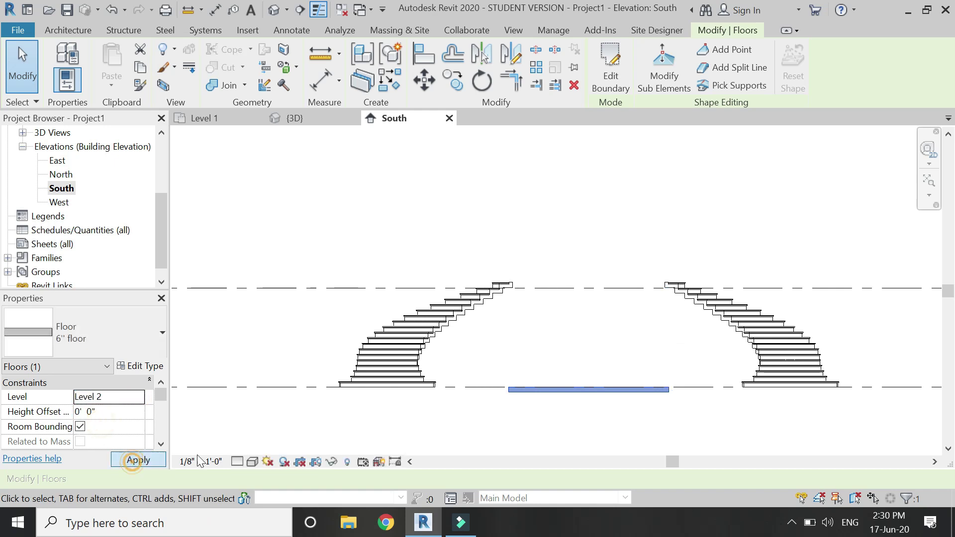
{"action": "left_click", "coordinate": [138, 460]}
Raise the floor's height offset above Level 2, applying 7" then 8"
{"action": "scroll", "coordinate": [601, 291], "scroll_direction": "up", "scroll_amount": 4}
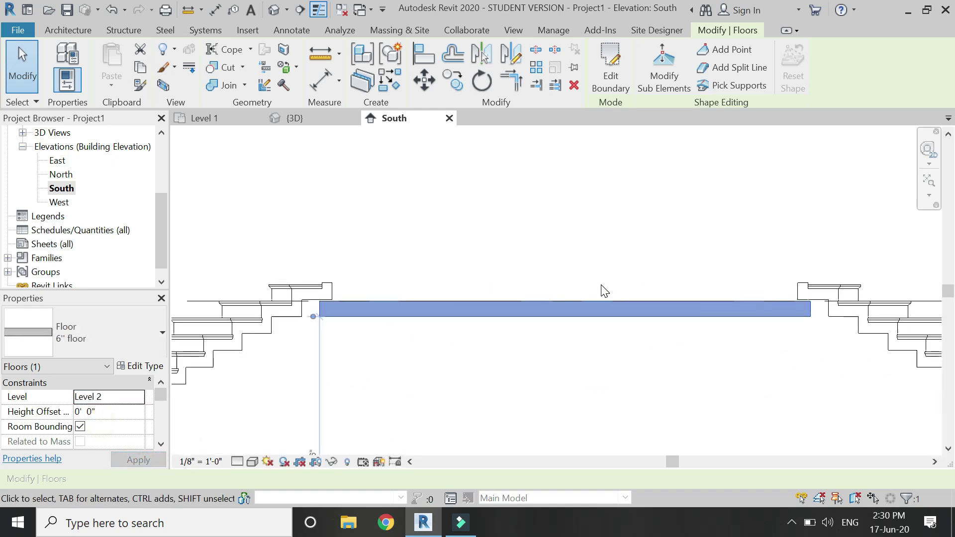
{"action": "left_click", "coordinate": [108, 412]}
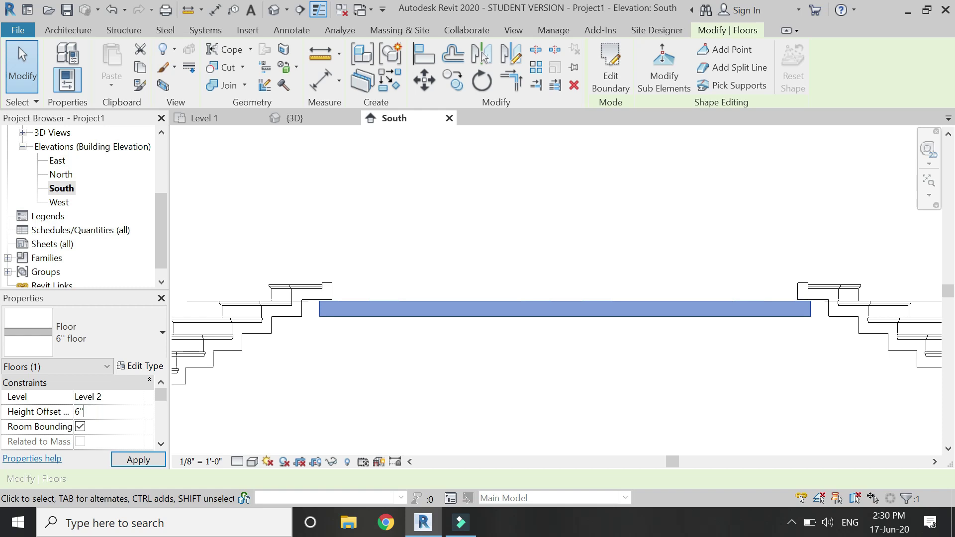
{"action": "left_click", "coordinate": [122, 461]}
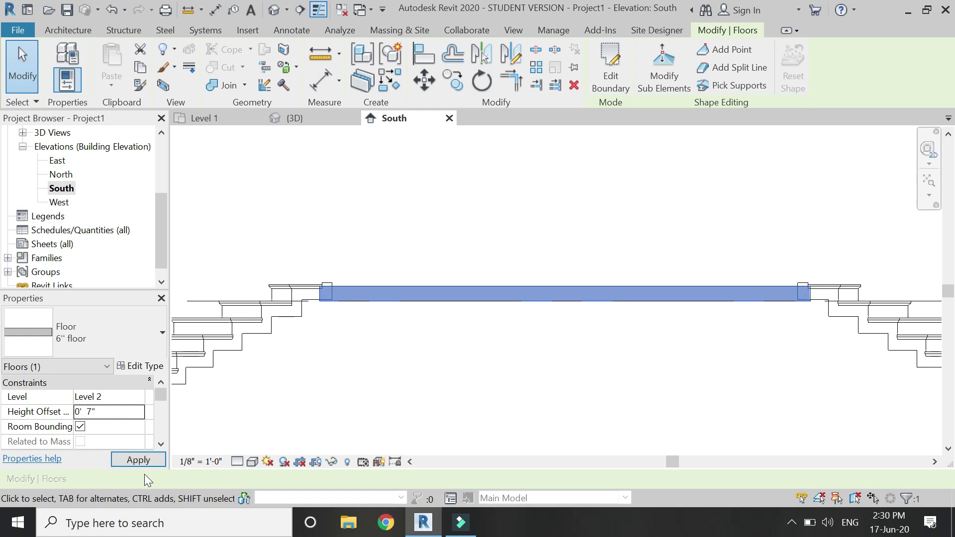
{"action": "left_click", "coordinate": [145, 464]}
{"action": "left_click", "coordinate": [115, 414]}
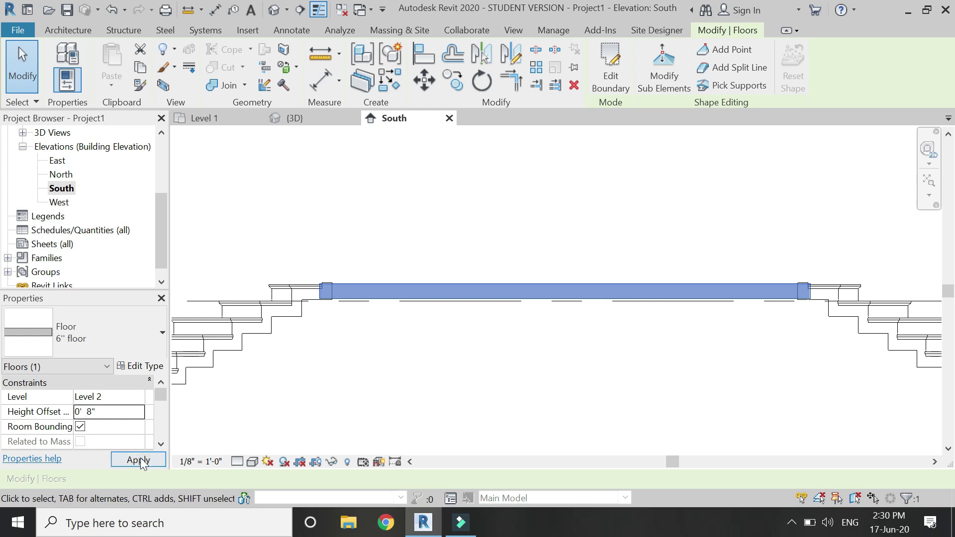
{"action": "left_click", "coordinate": [139, 461]}
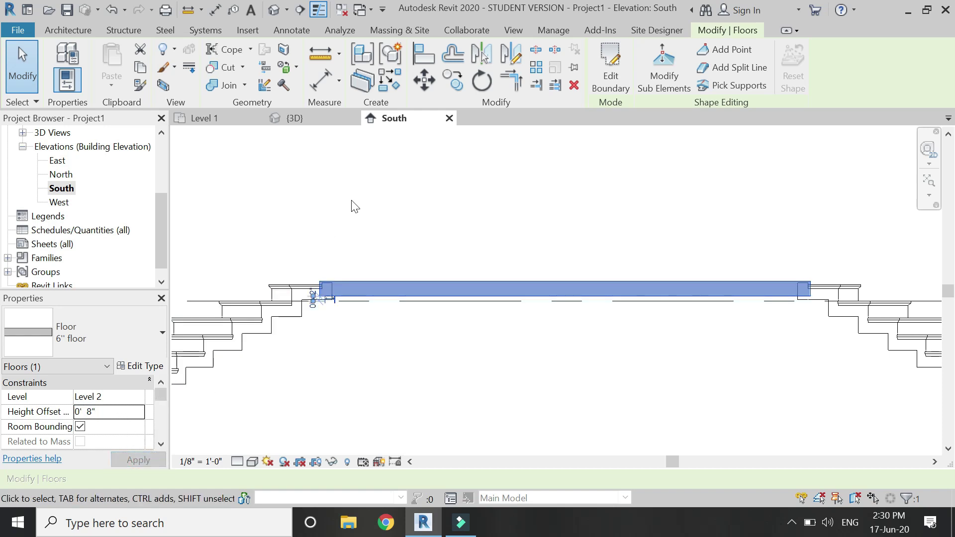
{"action": "scroll", "coordinate": [354, 206], "scroll_direction": "up", "scroll_amount": 2}
Move the floor with MV until its top is flush with the top tread
{"action": "key", "text": "m"}
{"action": "key", "text": "v"}
{"action": "scroll", "coordinate": [319, 338], "scroll_direction": "up", "scroll_amount": 3}
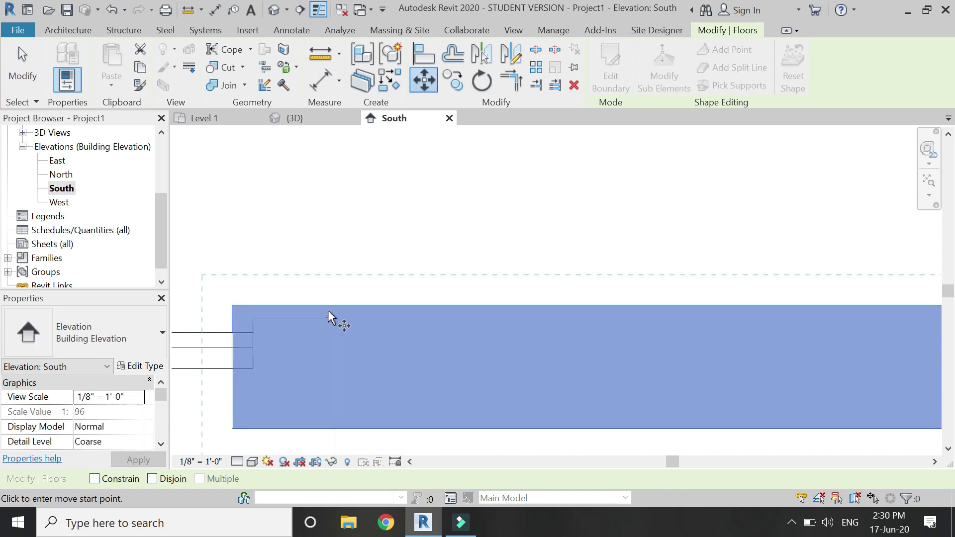
{"action": "left_click", "coordinate": [334, 306]}
{"action": "left_click", "coordinate": [334, 321]}
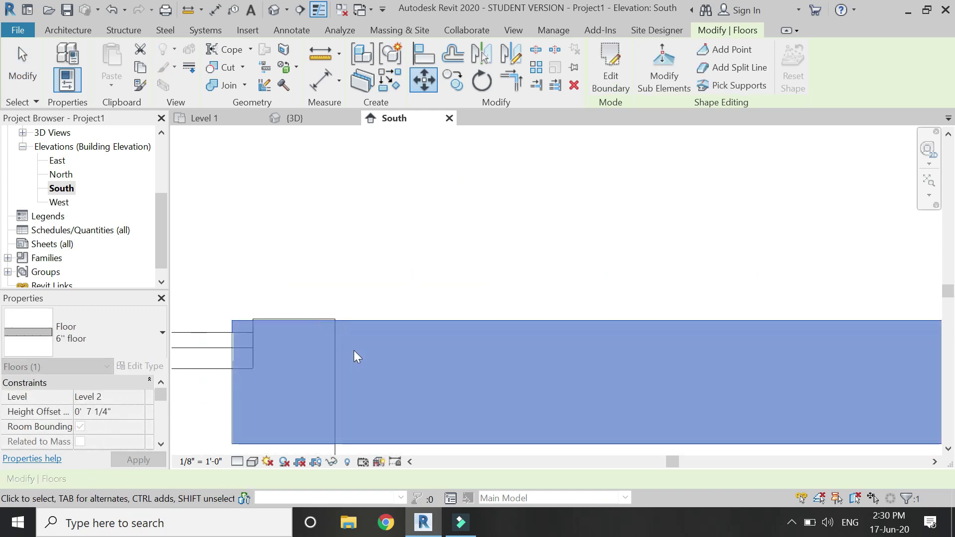
{"action": "scroll", "coordinate": [386, 321], "scroll_direction": "up", "scroll_amount": 2}
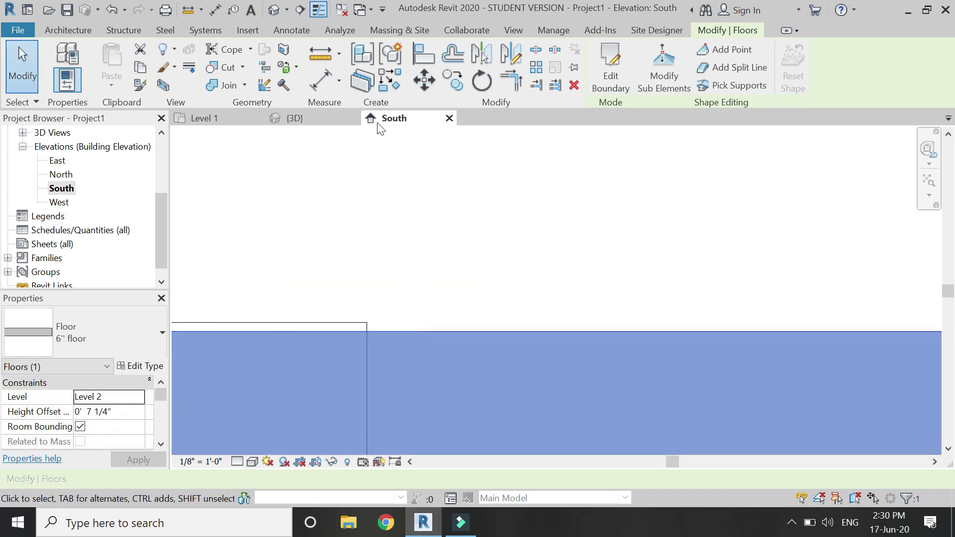
{"action": "left_click", "coordinate": [417, 84]}
{"action": "scroll", "coordinate": [358, 346], "scroll_direction": "up", "scroll_amount": 3}
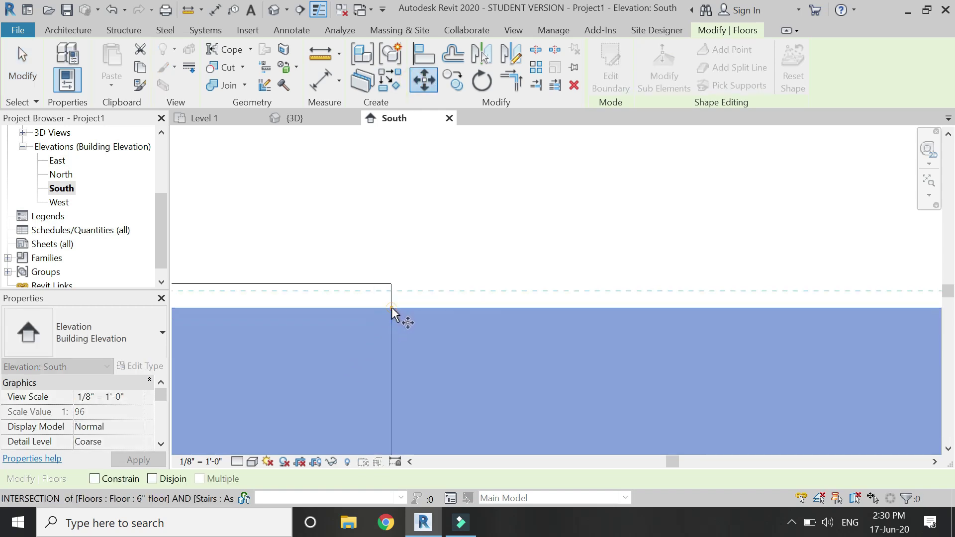
{"action": "left_click", "coordinate": [390, 308]}
{"action": "left_click", "coordinate": [391, 284]}
{"action": "scroll", "coordinate": [401, 270], "scroll_direction": "down", "scroll_amount": 3}
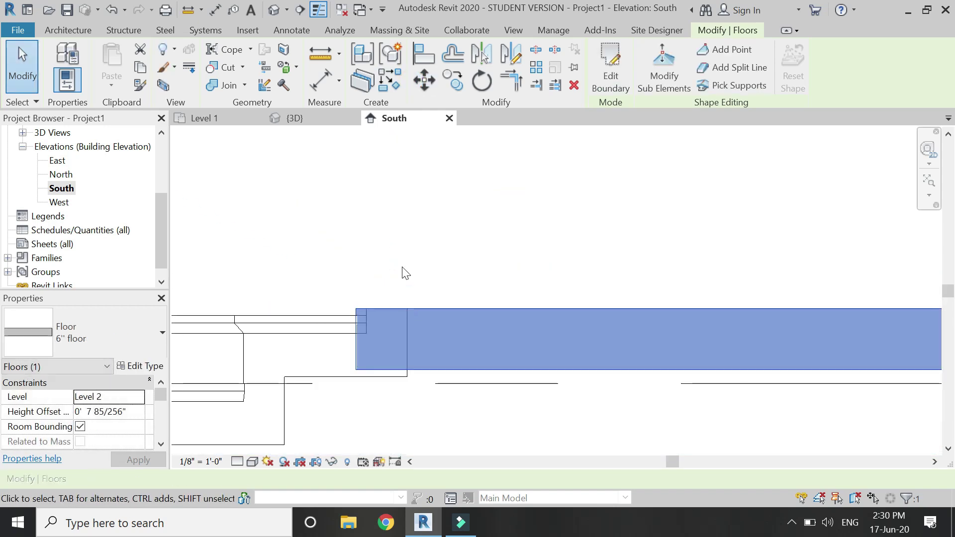
{"action": "left_click", "coordinate": [361, 255]}
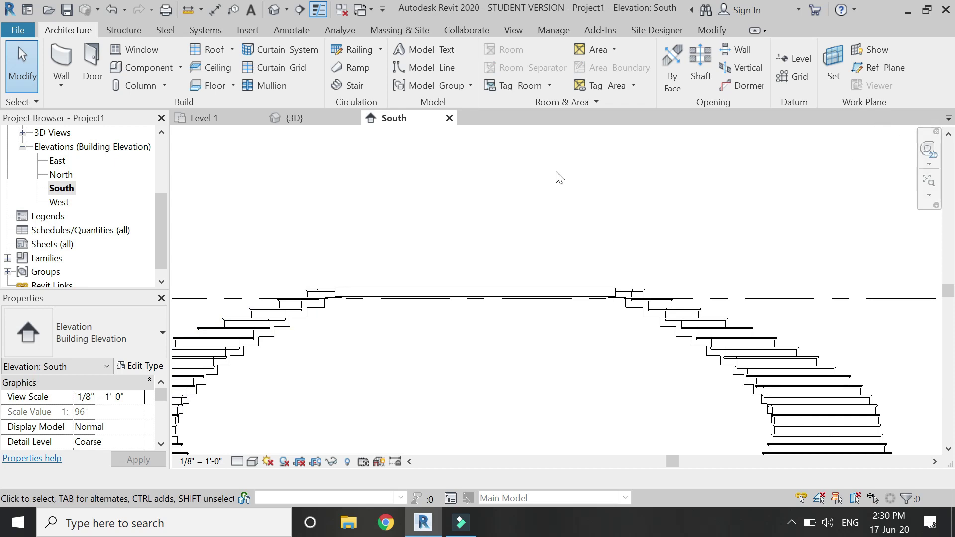
View the stairs from the Top in the 3D view and select the half-round landing floor
{"action": "left_click", "coordinate": [315, 118]}
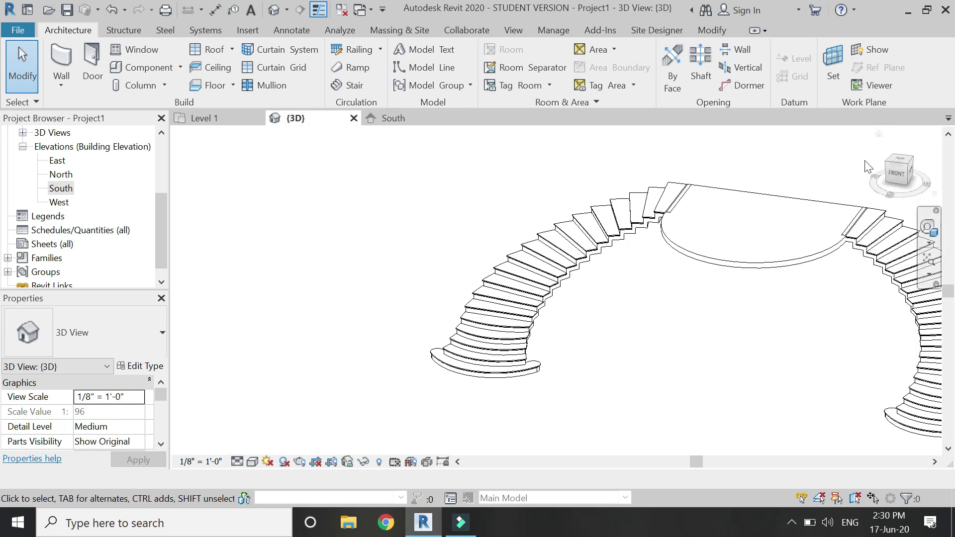
{"action": "left_click", "coordinate": [899, 160]}
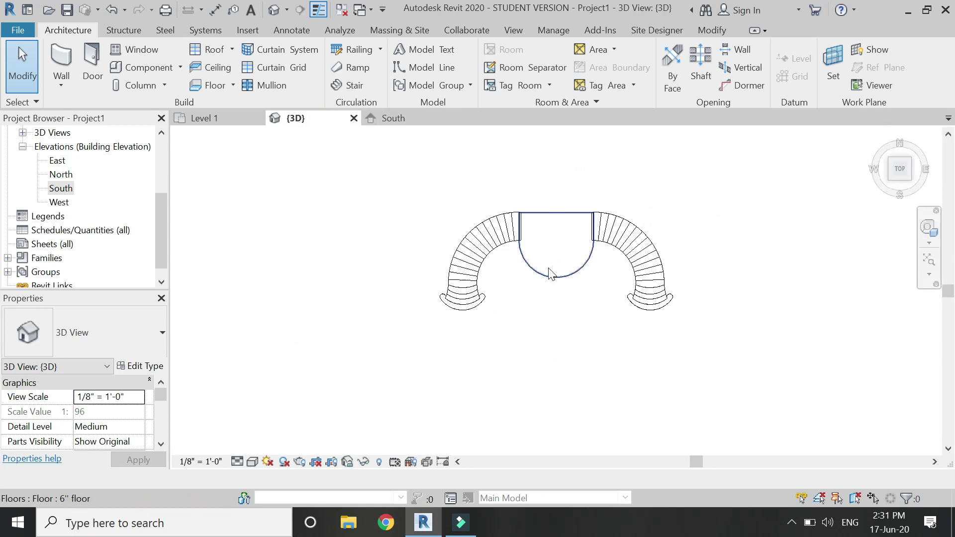
{"action": "scroll", "coordinate": [553, 213], "scroll_direction": "up", "scroll_amount": 4}
{"action": "left_click", "coordinate": [550, 214]}
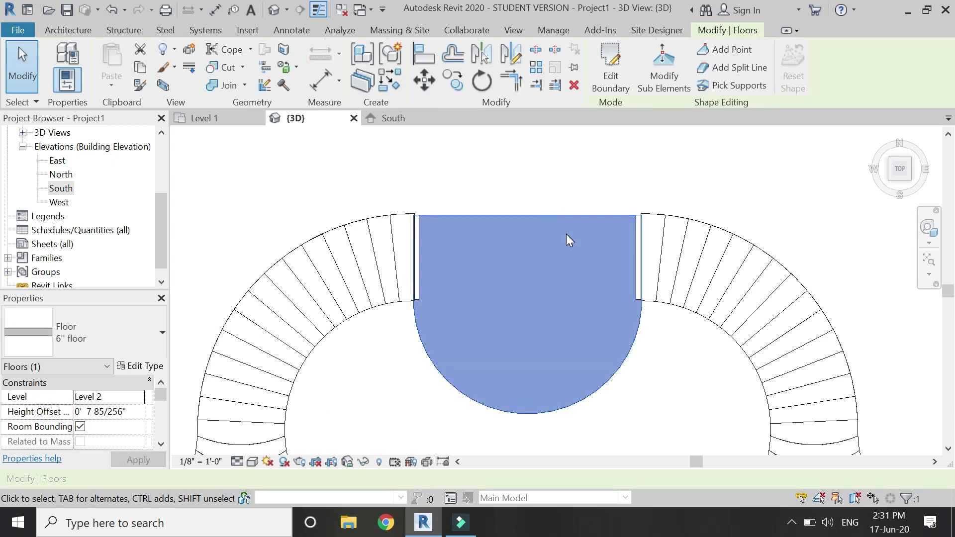
In the floor's boundary, align the left straight side with the left stair's inner edge
{"action": "left_click", "coordinate": [613, 70]}
{"action": "scroll", "coordinate": [416, 256], "scroll_direction": "up", "scroll_amount": 5}
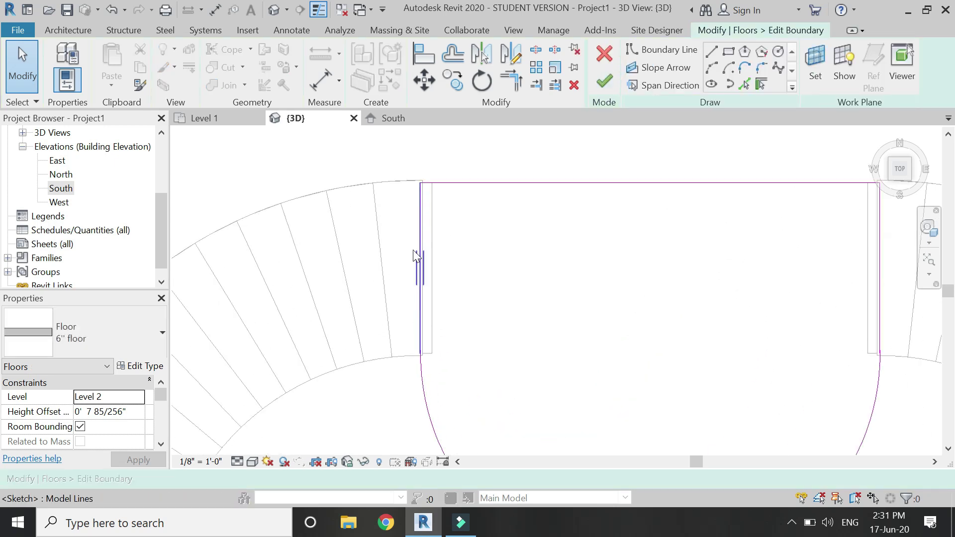
{"action": "left_click", "coordinate": [424, 202]}
{"action": "mouse_move", "coordinate": [439, 199]}
{"action": "left_mouse_down"}
{"action": "mouse_move", "coordinate": [448, 199]}
{"action": "mouse_move", "coordinate": [439, 199]}
{"action": "left_mouse_up"}
{"action": "scroll", "coordinate": [413, 164], "scroll_direction": "down", "scroll_amount": 3}
{"action": "scroll", "coordinate": [686, 194], "scroll_direction": "up", "scroll_amount": 2}
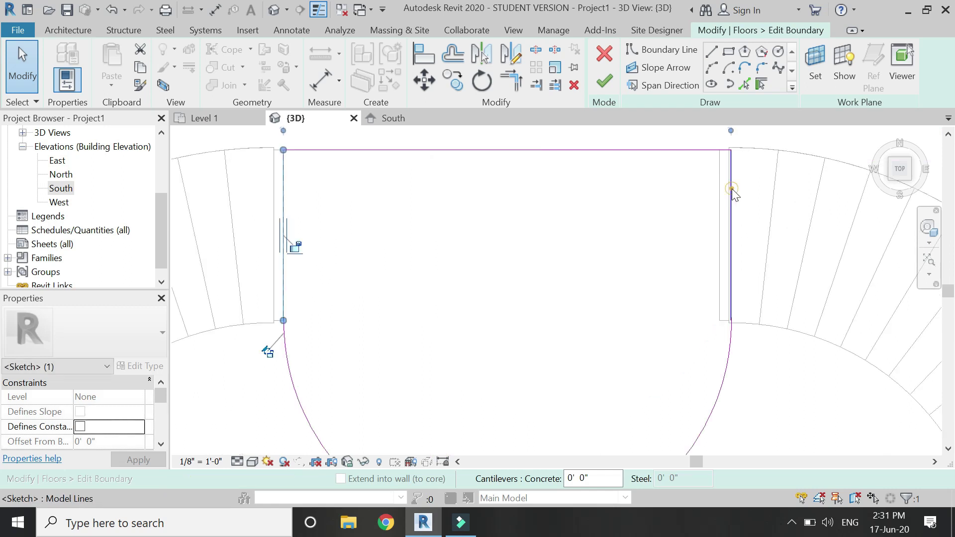
Pull the right straight side in to the right stair's edge and finish the boundary edit
{"action": "left_click", "coordinate": [731, 191]}
{"action": "scroll", "coordinate": [731, 191], "scroll_direction": "up", "scroll_amount": 2}
{"action": "left_click_drag", "start_coordinate": [710, 192], "coordinate": [714, 196]}
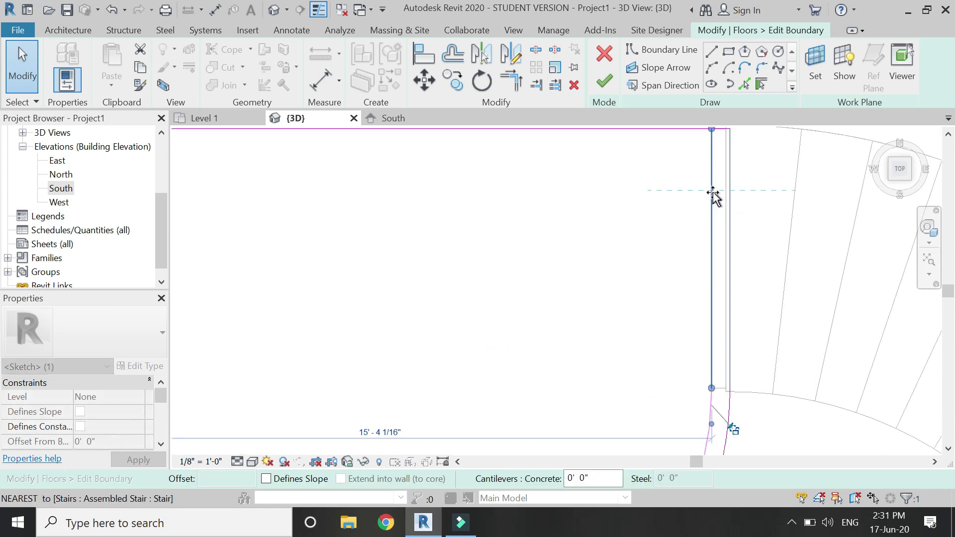
{"action": "scroll", "coordinate": [748, 259], "scroll_direction": "down", "scroll_amount": 4}
{"action": "left_click", "coordinate": [700, 292]}
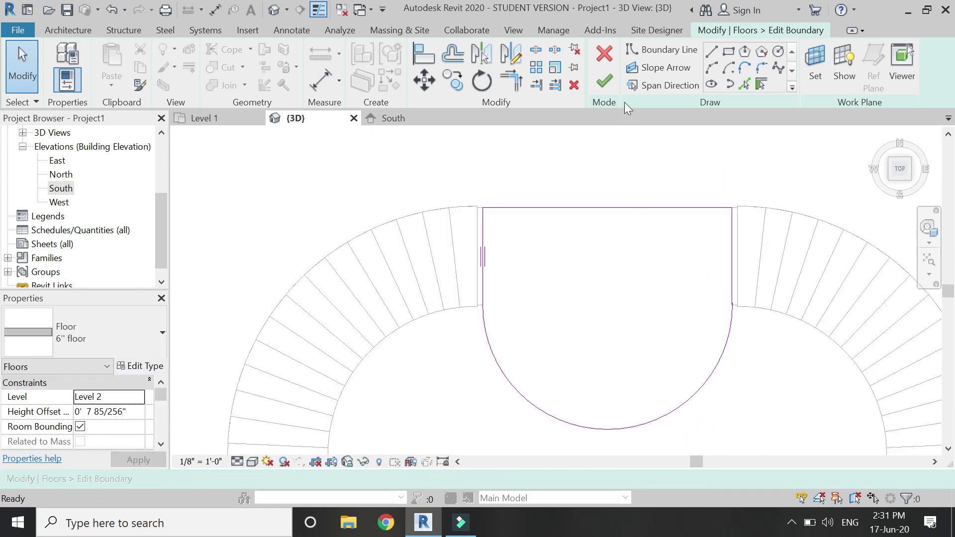
{"action": "left_click", "coordinate": [604, 81]}
{"action": "key", "text": "Escape"}
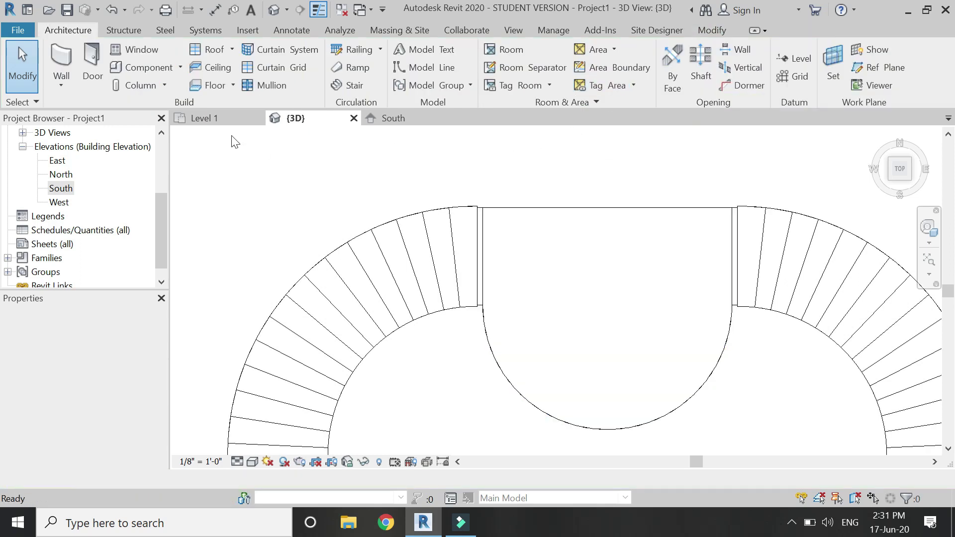
{"action": "left_click", "coordinate": [910, 180]}
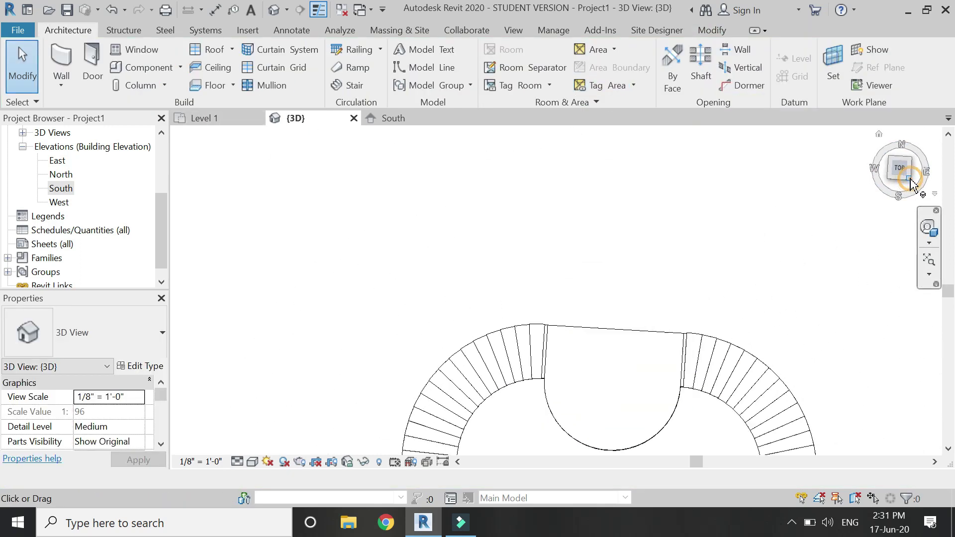
{"action": "scroll", "coordinate": [525, 296], "scroll_direction": "up", "scroll_amount": 5}
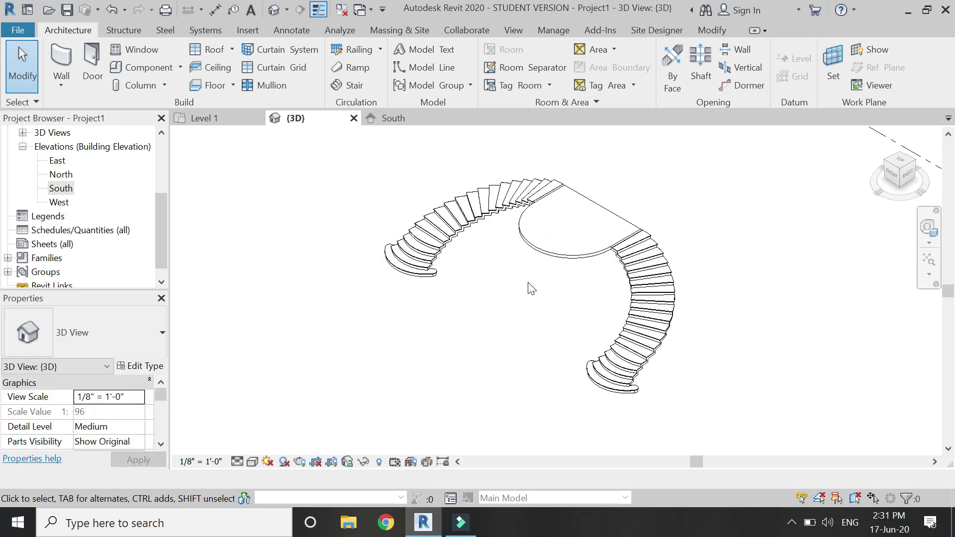
{"action": "scroll", "coordinate": [532, 288], "scroll_direction": "up", "scroll_amount": 5}
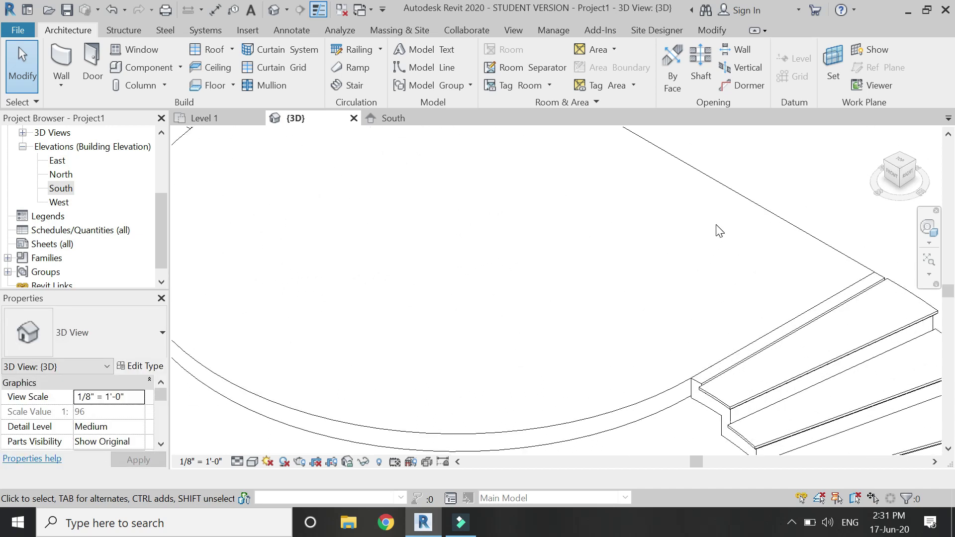
{"action": "scroll", "coordinate": [726, 219], "scroll_direction": "down", "scroll_amount": 6}
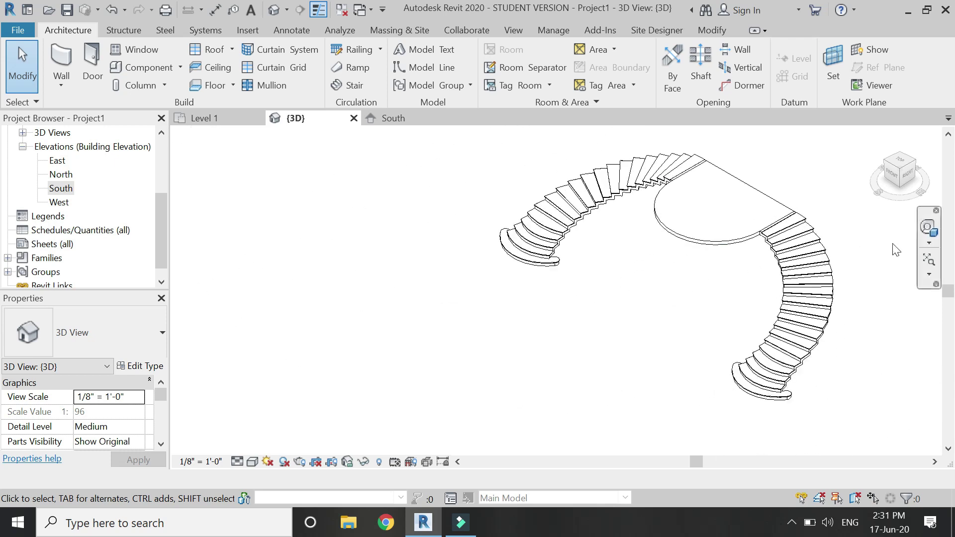
{"action": "left_click", "coordinate": [927, 227]}
{"action": "left_click_drag", "start_coordinate": [915, 219], "coordinate": [650, 239]}
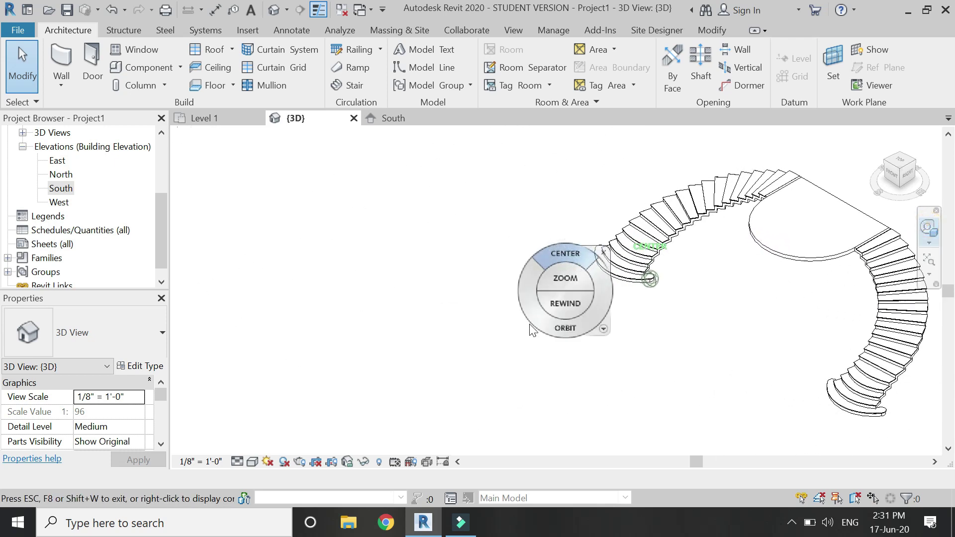
{"action": "left_click_drag", "start_coordinate": [531, 331], "coordinate": [583, 316]}
{"action": "key", "text": "Escape"}
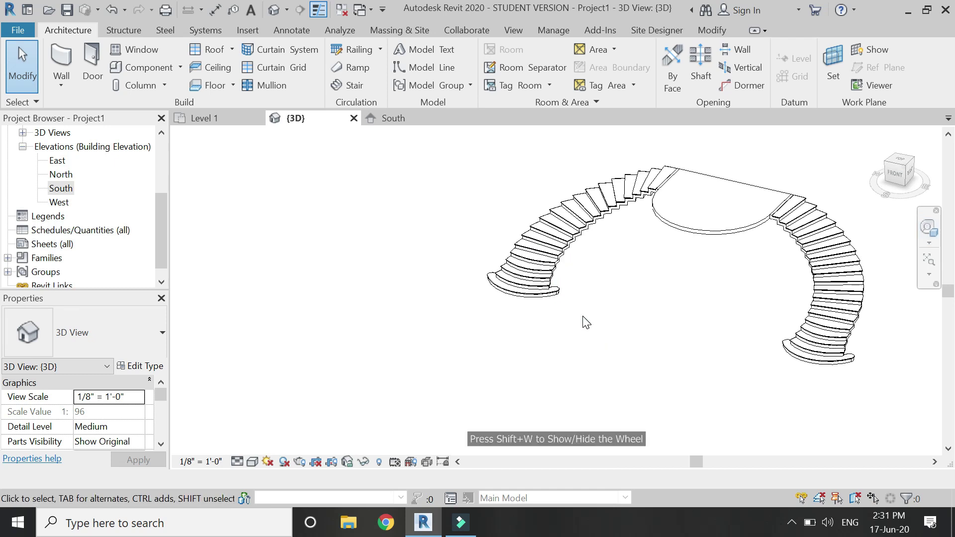